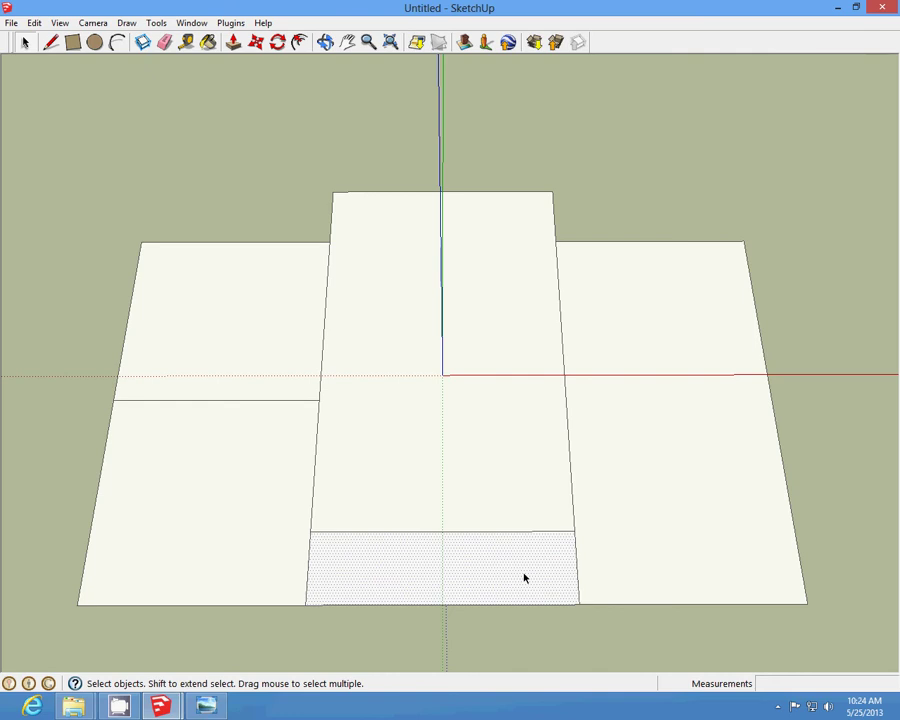
Step: Push/Pull the floor plan's front-left room face up to a height of 11' 4"
click(242, 482)
click(233, 41)
drag(217, 498, 172, 432)
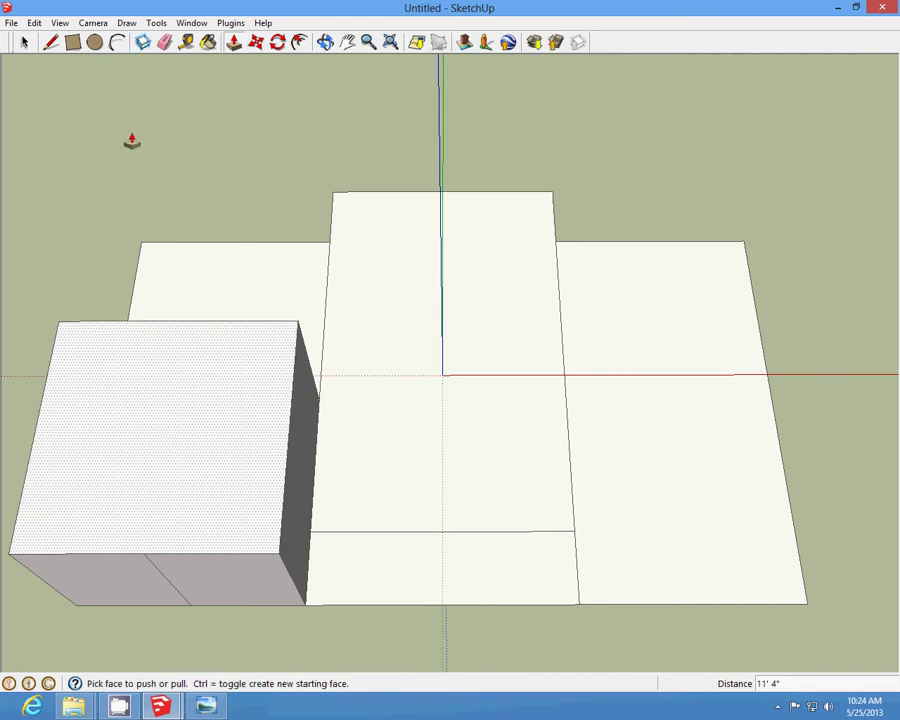
click(24, 42)
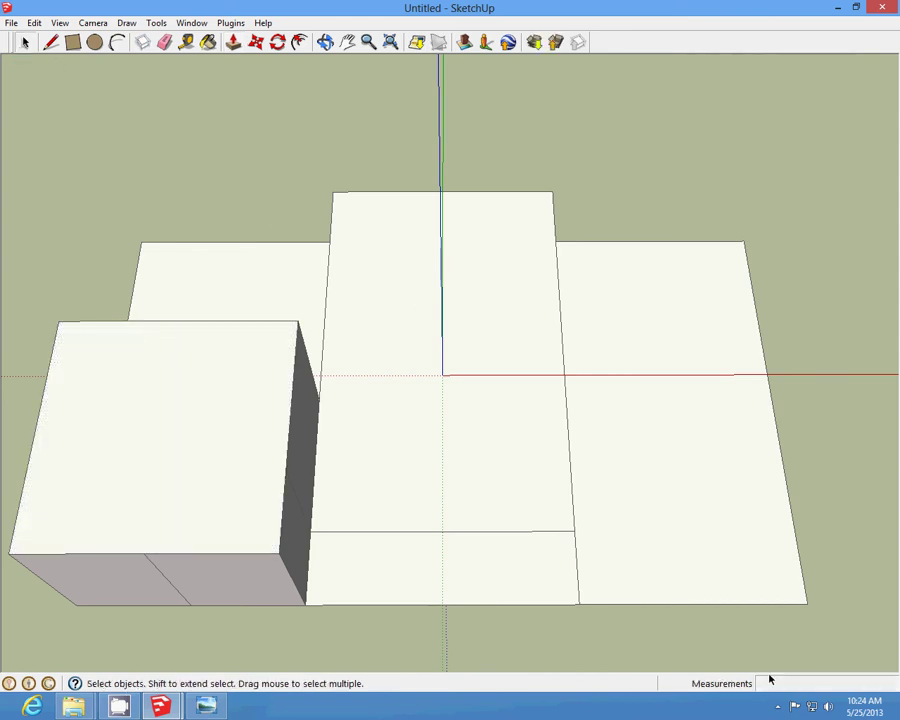
click(779, 710)
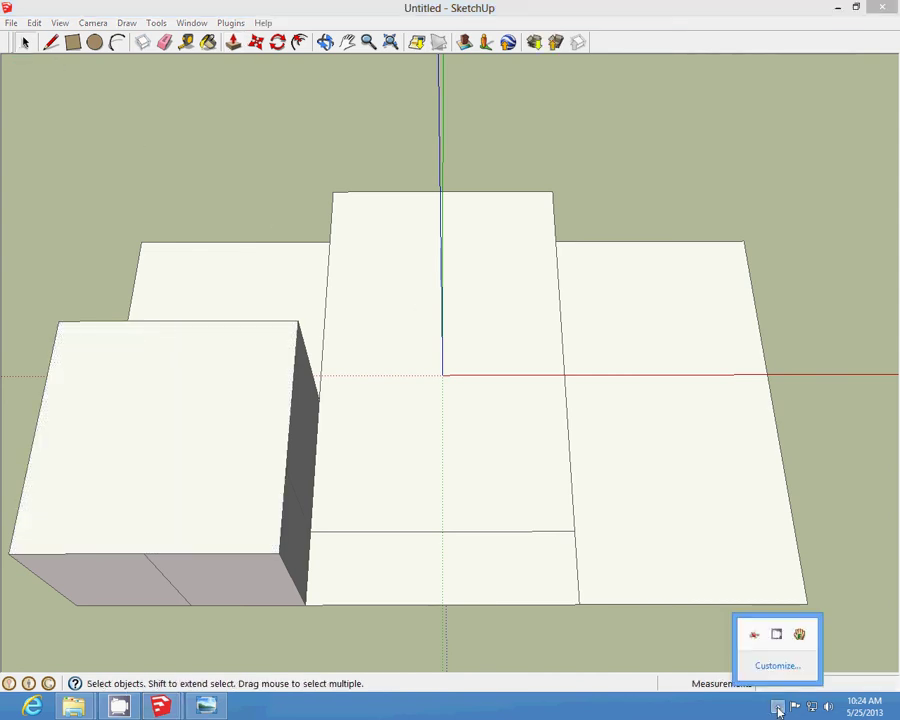
right_click(779, 636)
click(787, 587)
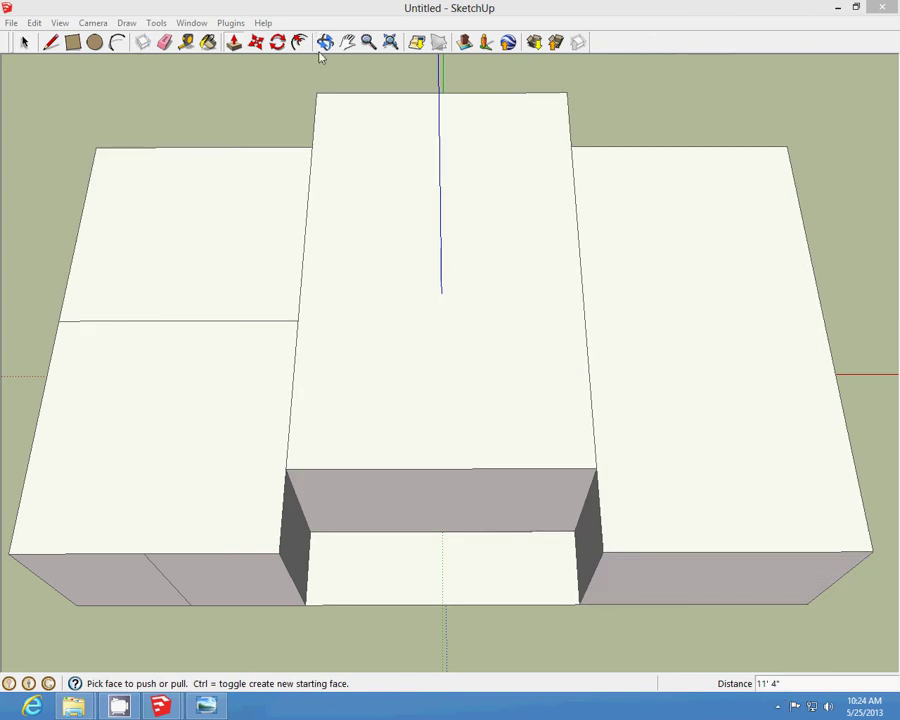
Step: Draw the left half of a door outline from the recessed front wall's bottom midpoint, 5' 3/4" high and 2' 5" wide
click(325, 42)
drag(394, 203, 416, 340)
scroll(492, 392, up, 6)
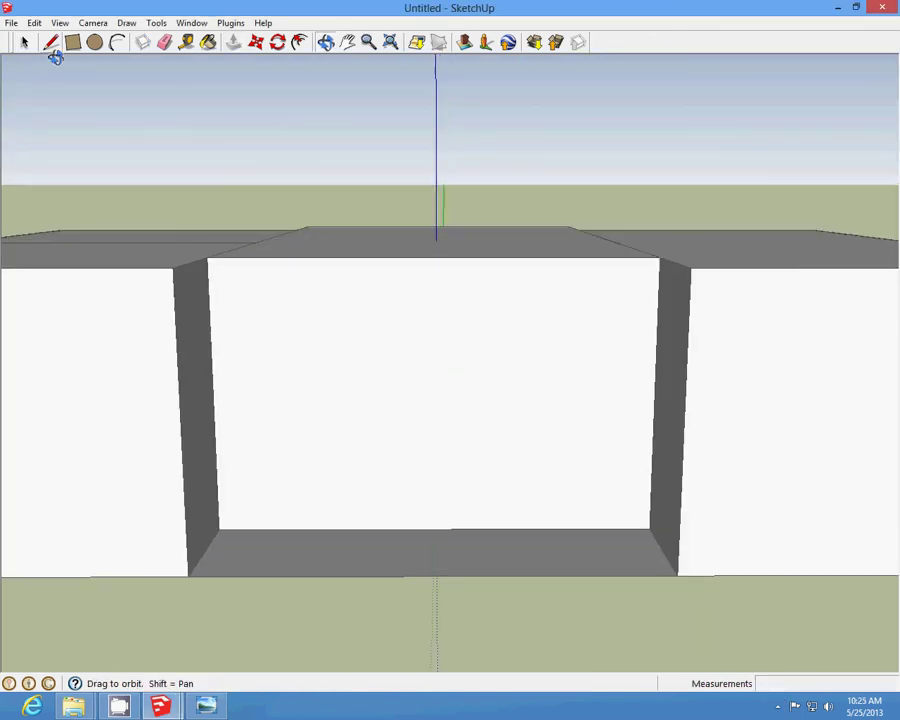
click(51, 44)
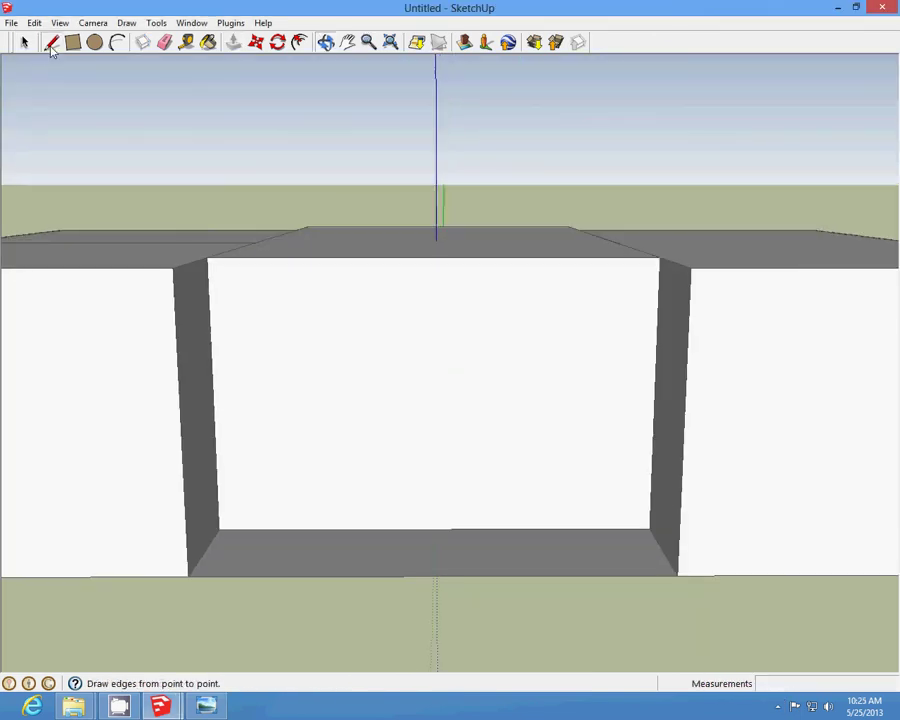
click(435, 528)
scroll(437, 526, up, 3)
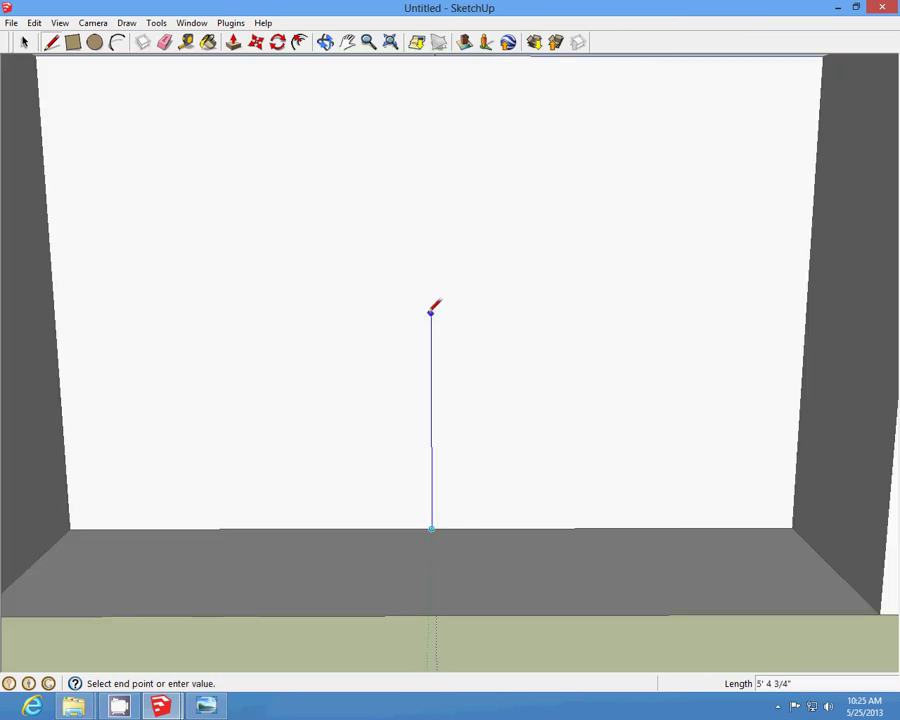
scroll(432, 315, up, 2)
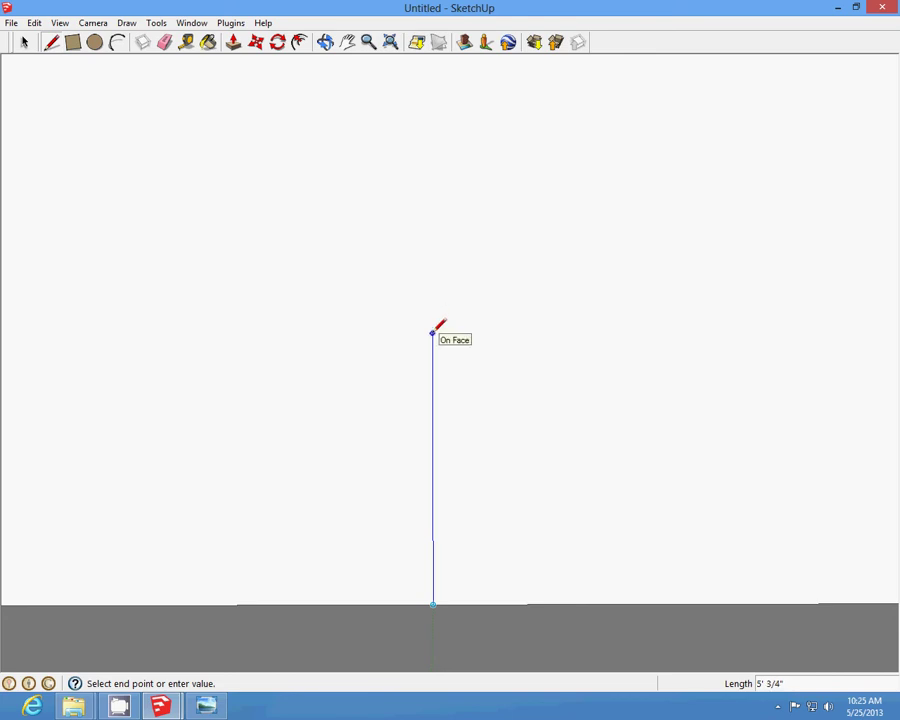
click(432, 333)
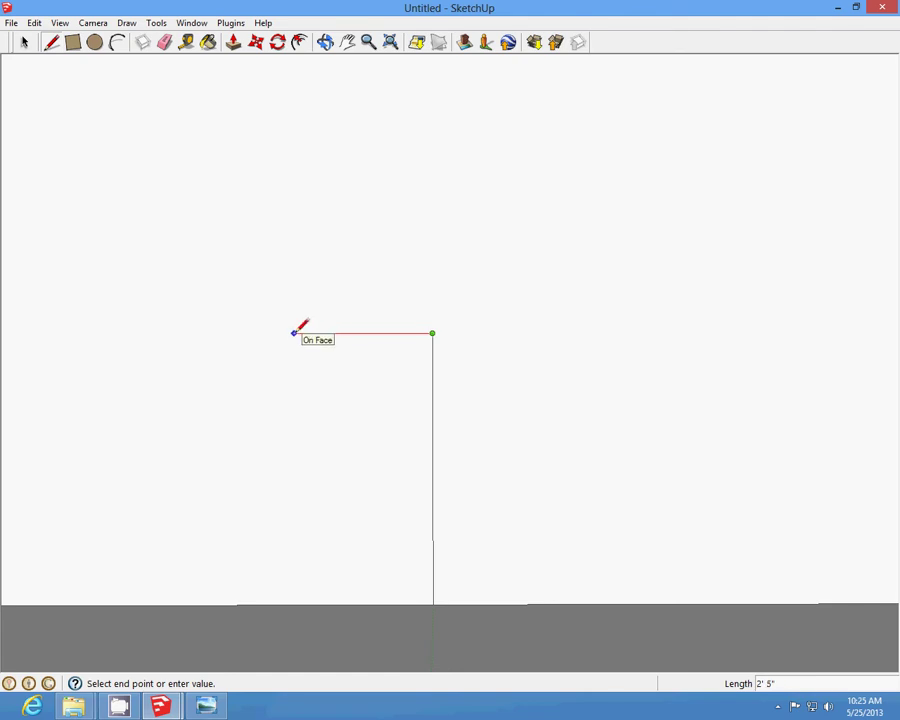
click(294, 333)
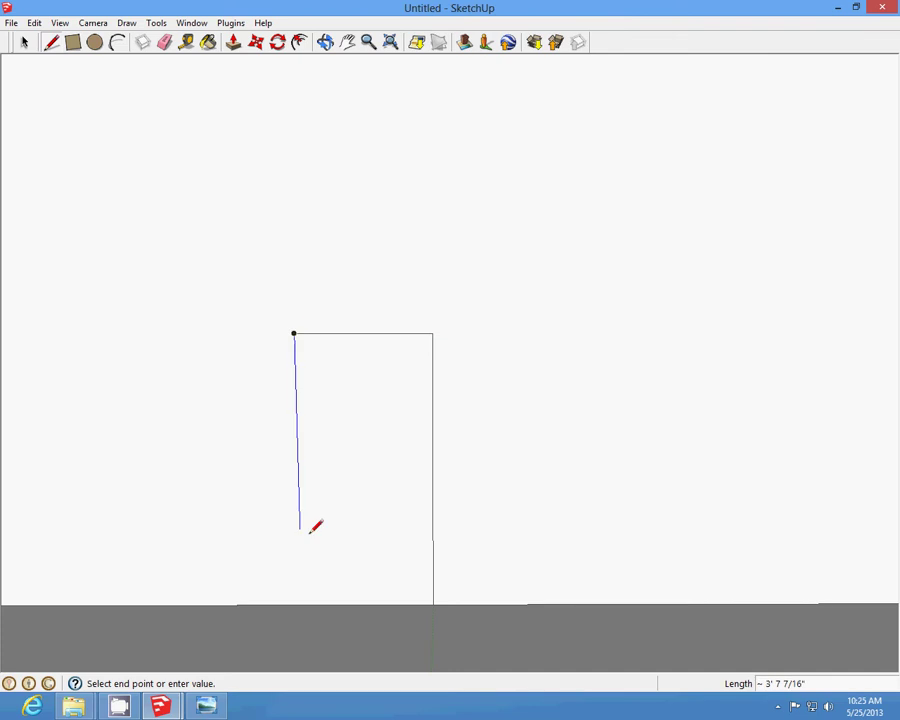
click(302, 603)
Step: Draw the matching right half of the front door outline, about 2' 5" wide, down to the wall's bottom edge
click(432, 333)
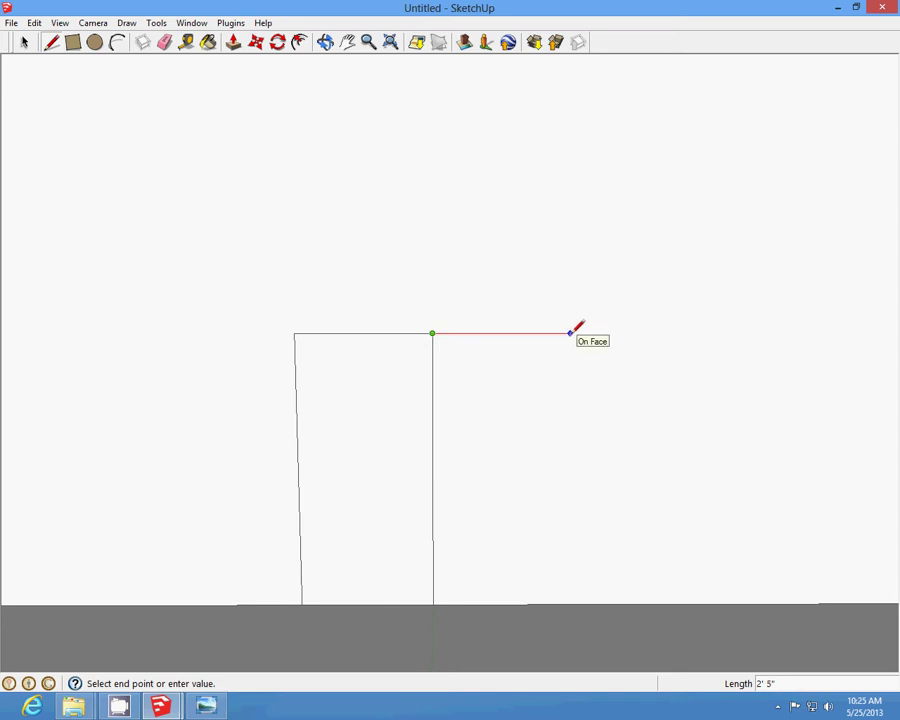
click(571, 333)
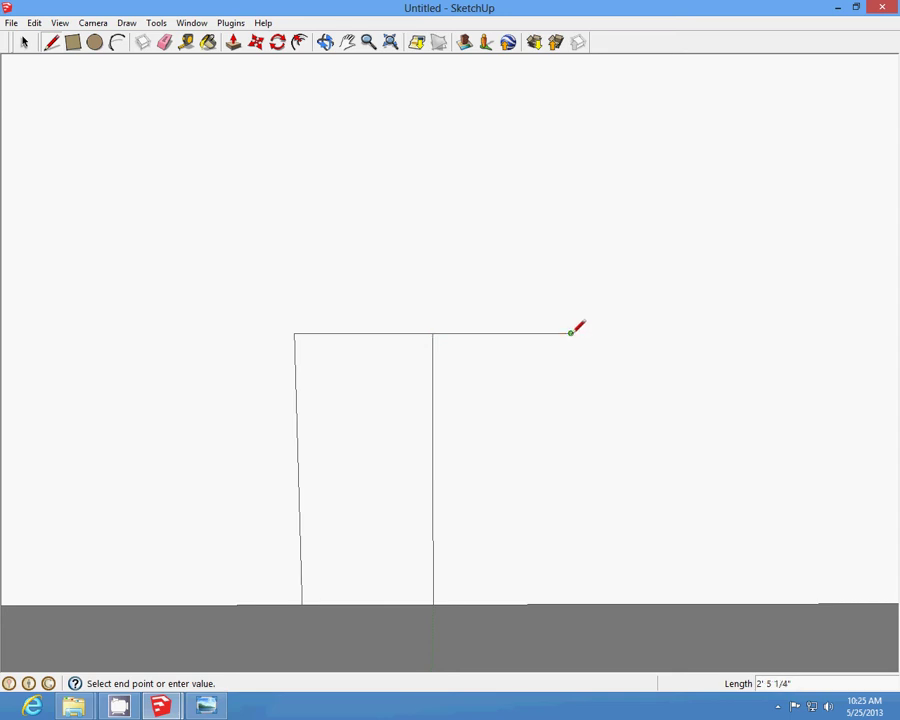
click(566, 604)
Step: Cut both door panel faces out of the recessed front wall to open the doorway
click(26, 43)
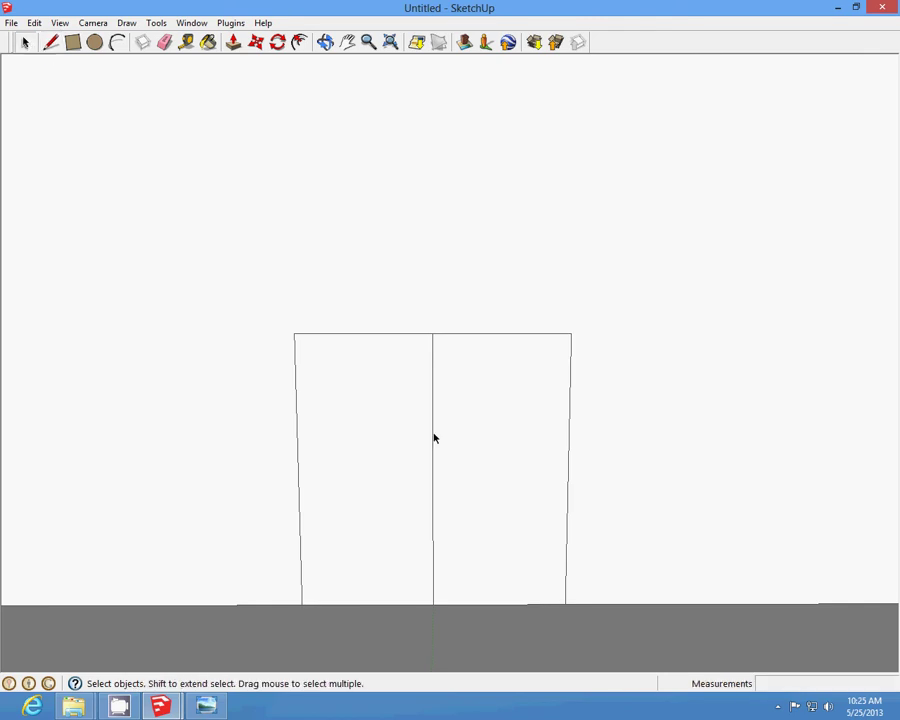
click(392, 402)
click(34, 23)
click(74, 76)
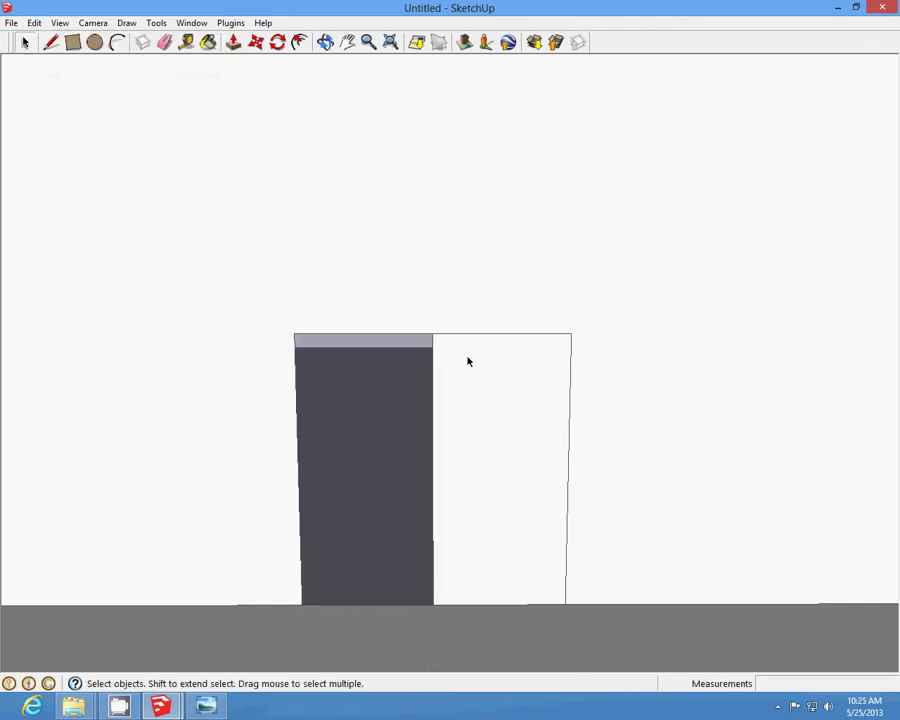
click(466, 360)
click(34, 23)
click(54, 75)
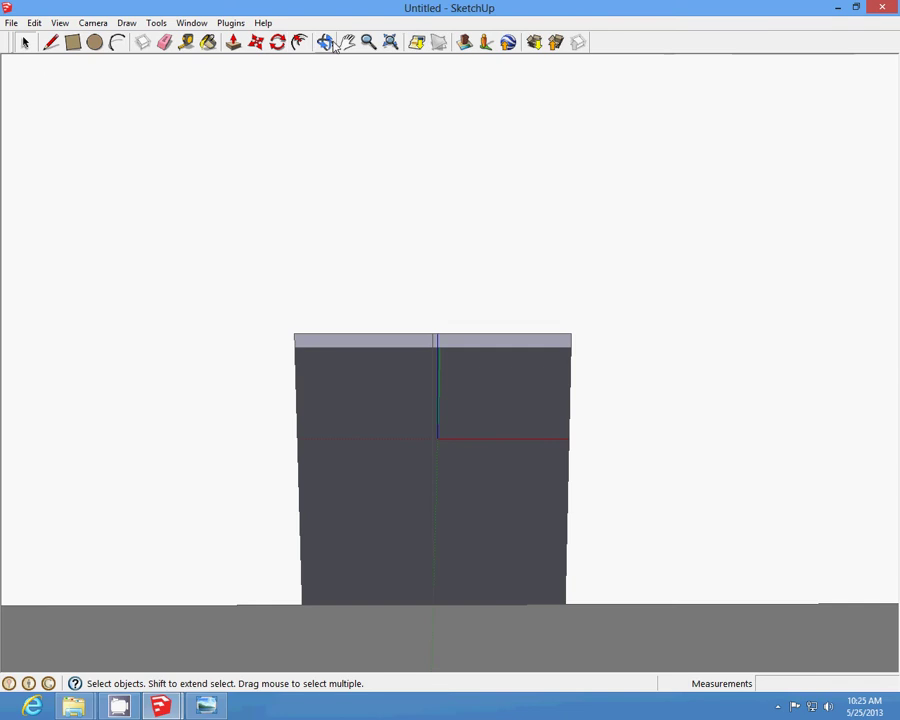
Step: Draw a horizontal line at mid-height across one side of the projecting rear block and continue it along its rear wall
middle_drag(568, 466, 568, 466)
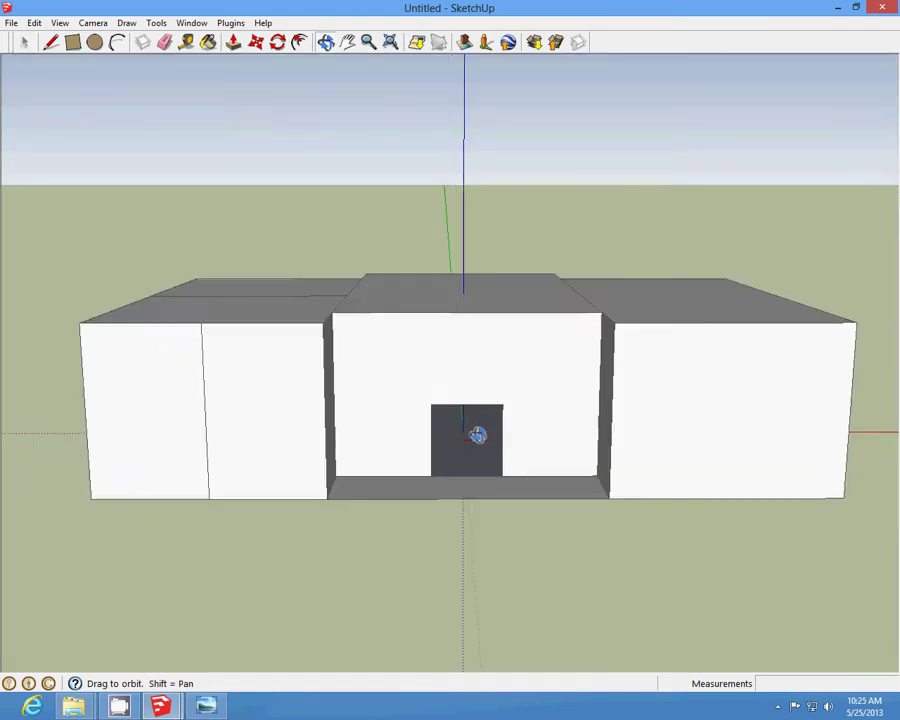
middle_drag(478, 434, 595, 445)
click(50, 42)
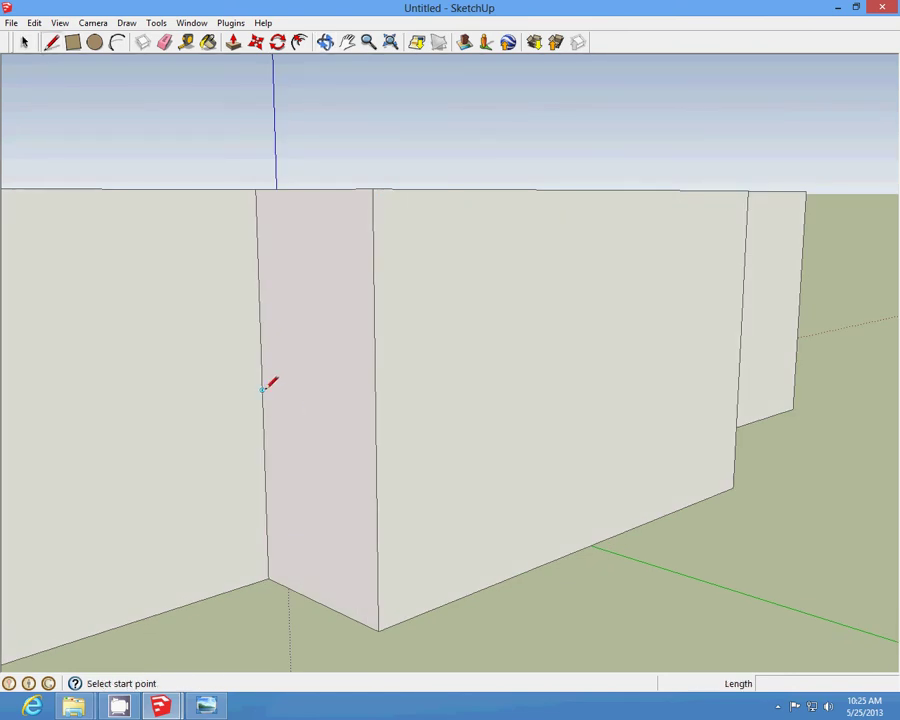
click(262, 389)
click(376, 417)
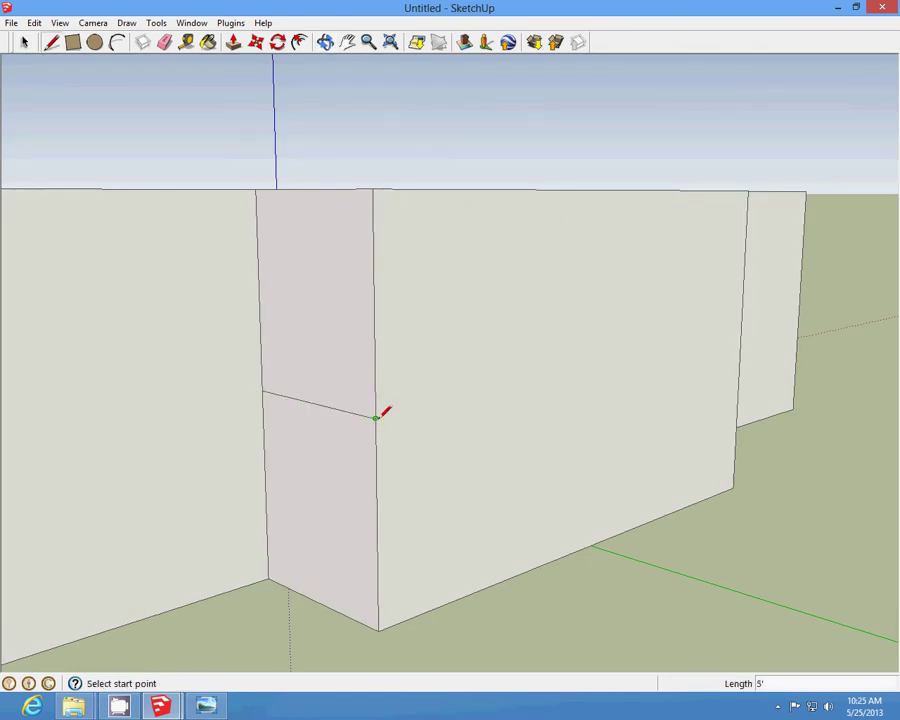
click(376, 417)
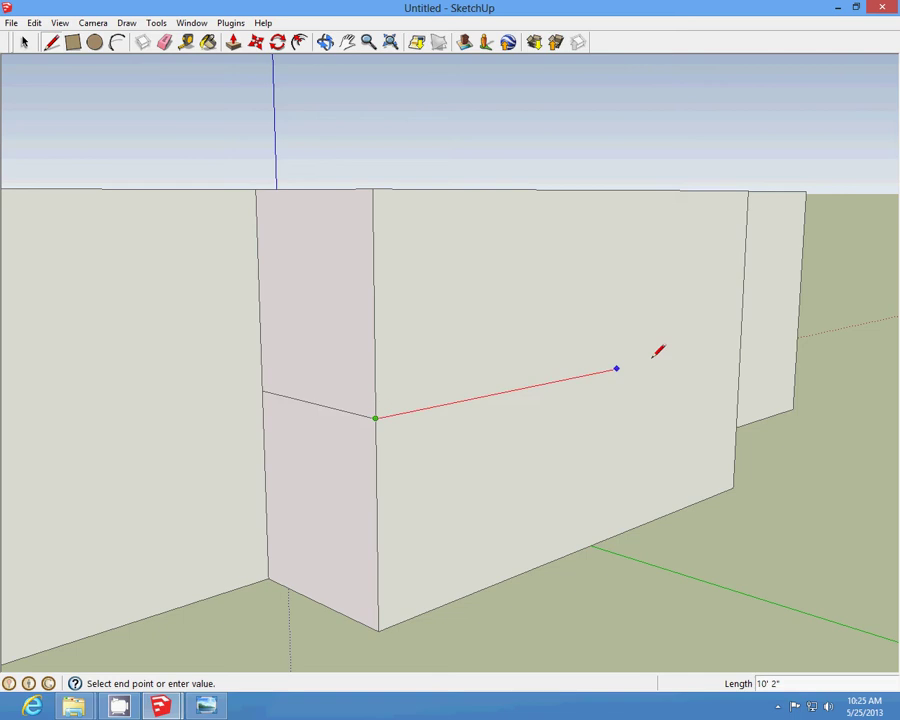
click(740, 343)
Step: Continue the mid-height line 5' across the rear block's opposite side wall to the inner corner
click(325, 41)
mouse_move(255, 250)
mouse_down()
mouse_move(269, 390)
mouse_move(407, 417)
mouse_move(169, 151)
mouse_up()
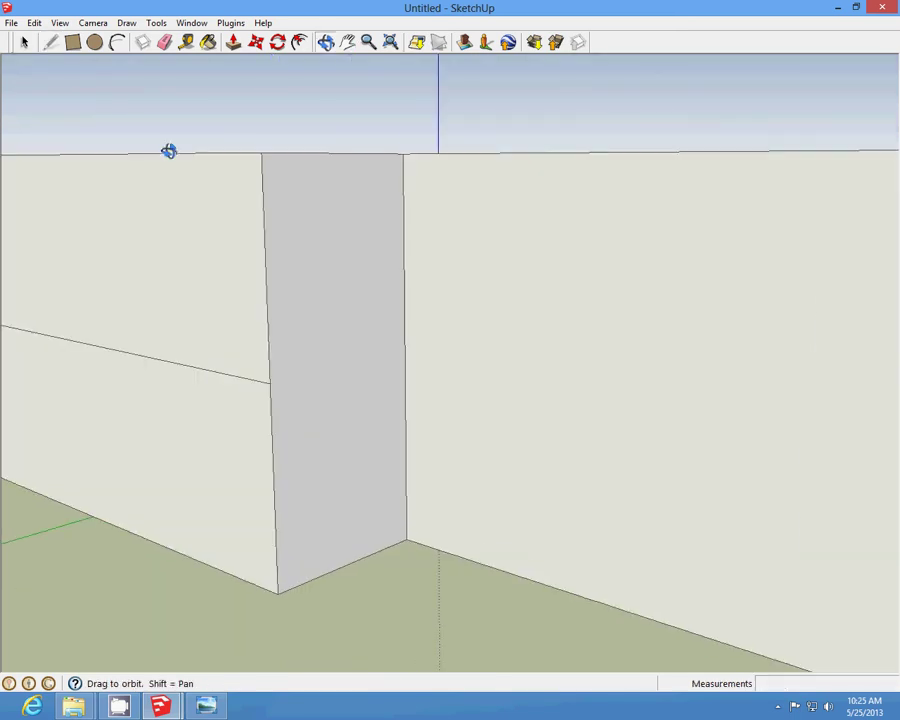
click(49, 42)
click(270, 382)
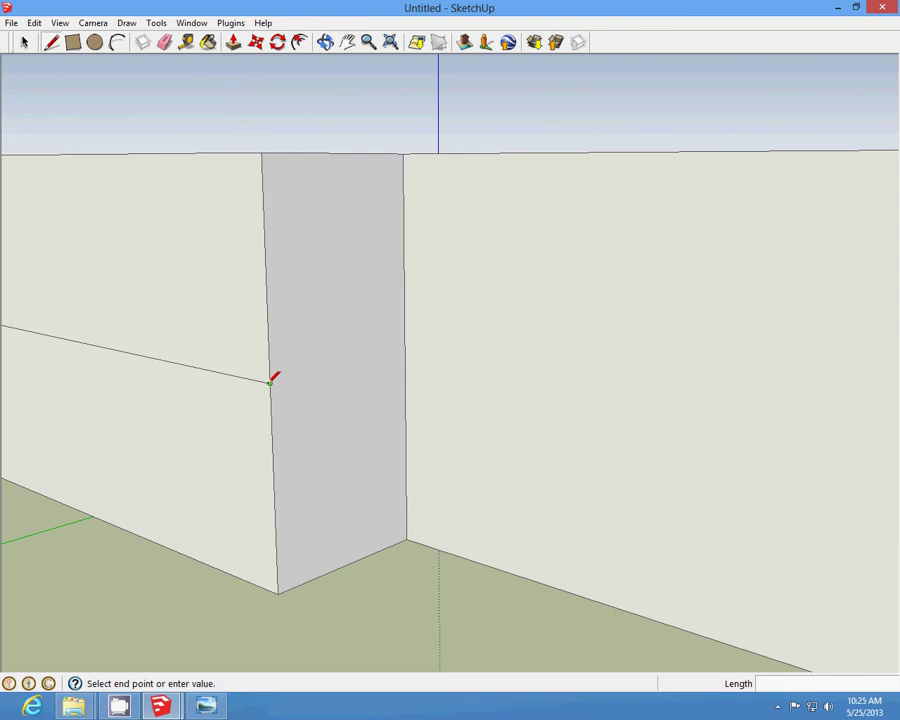
click(406, 353)
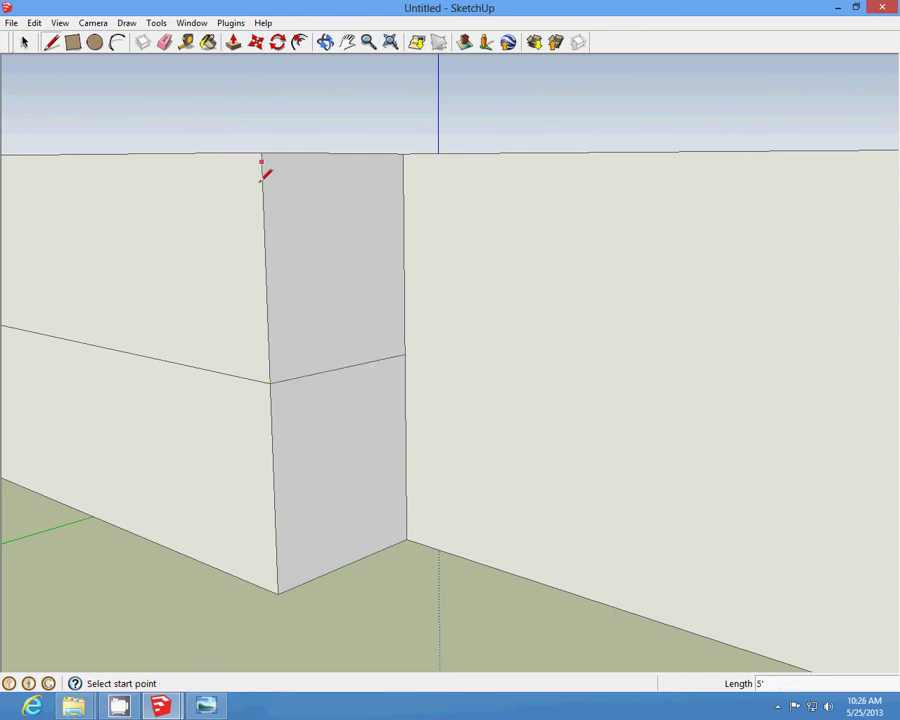
Step: Draw a diagonal about 5' 9" long across the side wall's upper part and push the triangle through the rear block to slope its roof
click(266, 269)
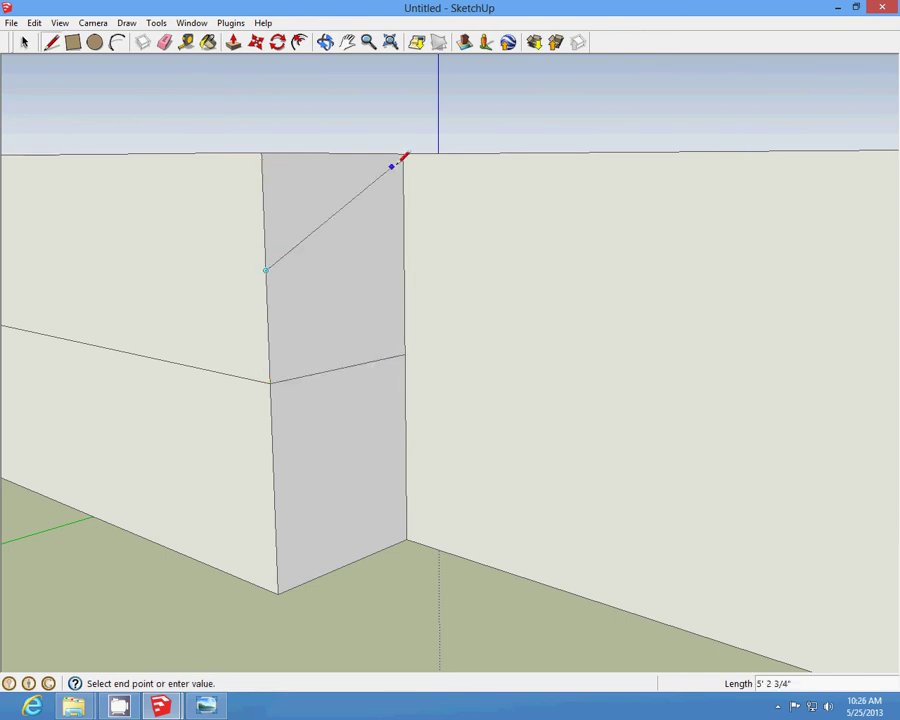
click(404, 154)
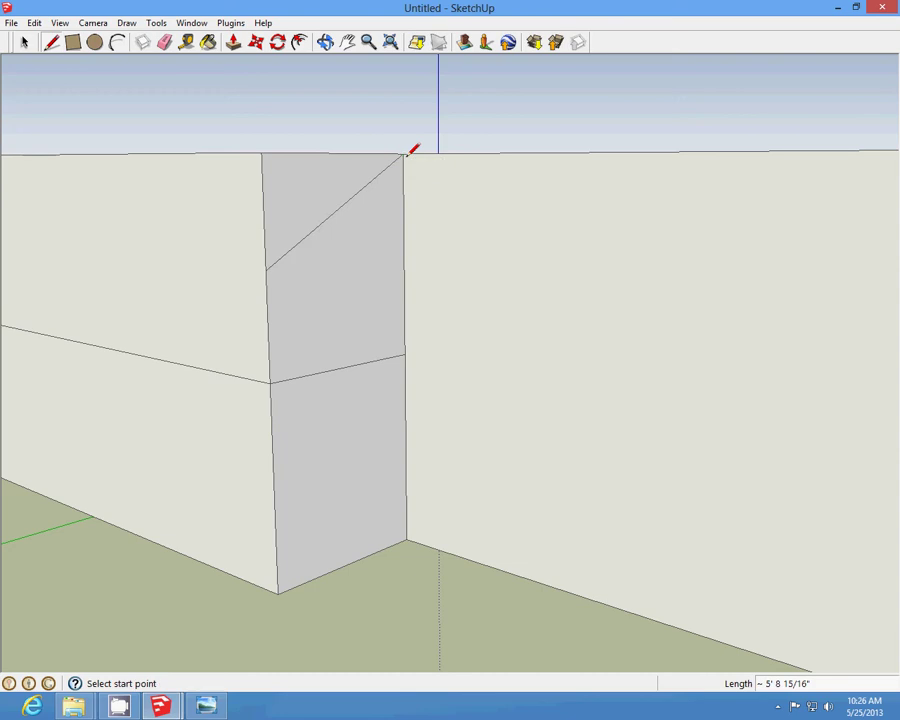
click(229, 44)
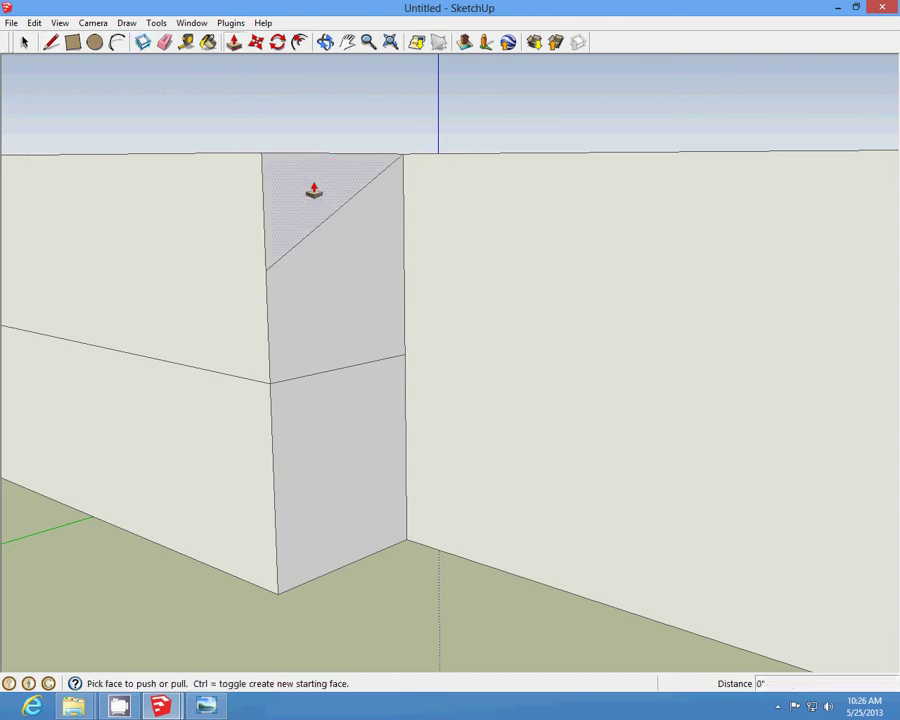
drag(313, 192, 36, 176)
click(325, 42)
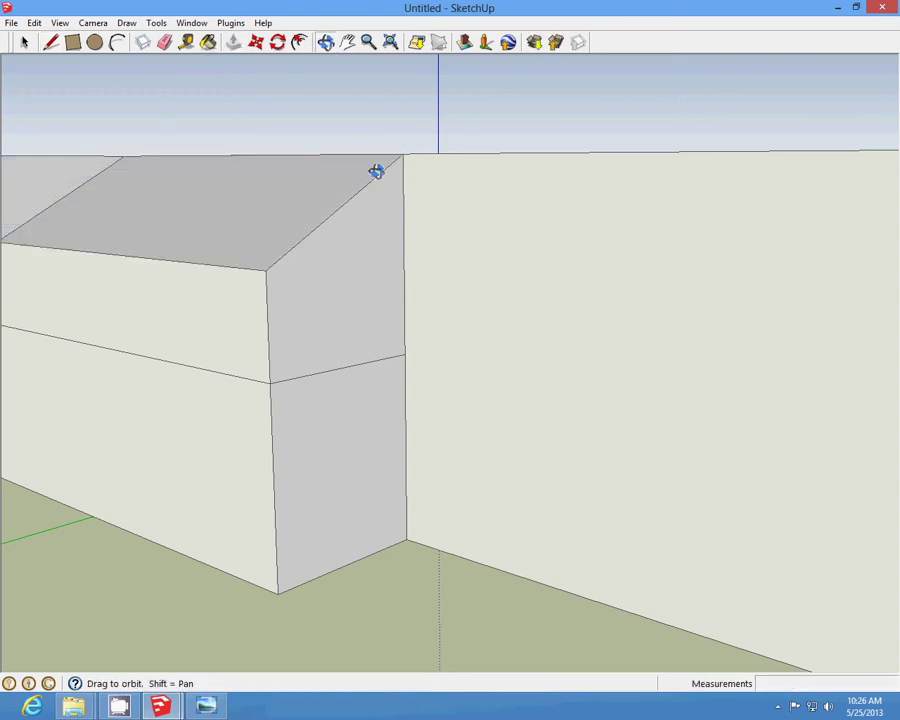
drag(373, 171, 181, 250)
click(233, 42)
drag(140, 350, 56, 392)
scroll(3, 292, up, 2)
Step: Draw the left half of a door outline on the rear block's back wall, 5' 3/4" high from the bottom edge's midpoint
key(o)
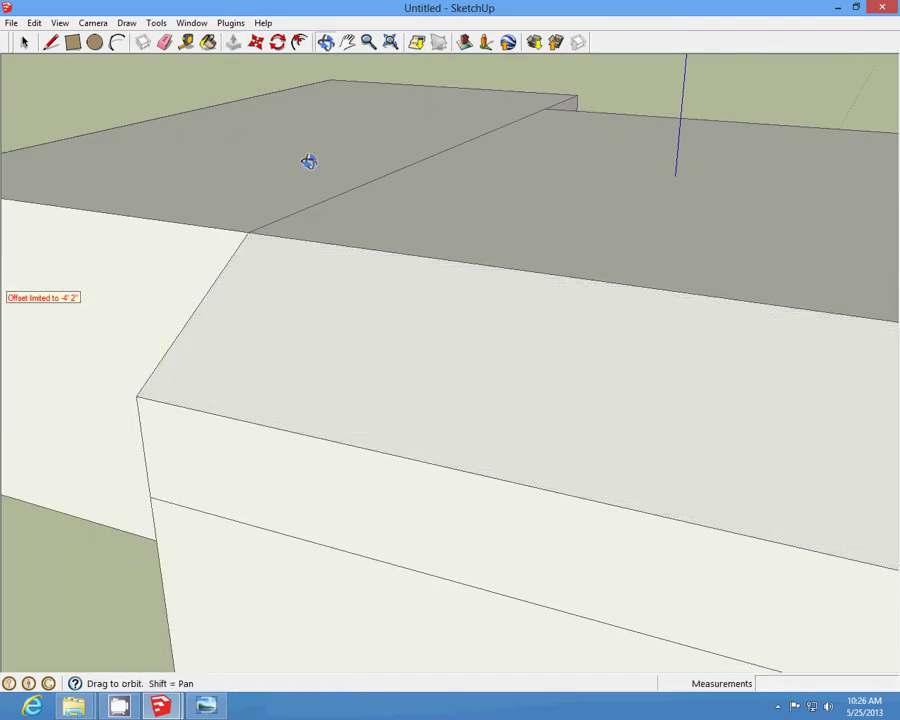
drag(306, 160, 227, 298)
scroll(227, 298, down, 3)
drag(357, 227, 558, 253)
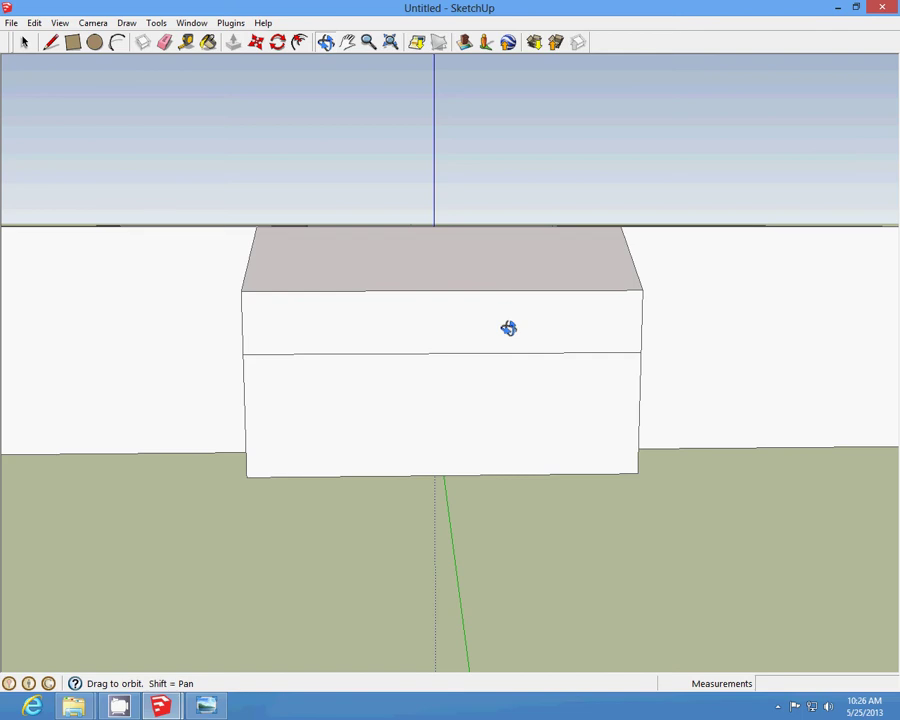
scroll(540, 343, up, 2)
drag(540, 343, 484, 321)
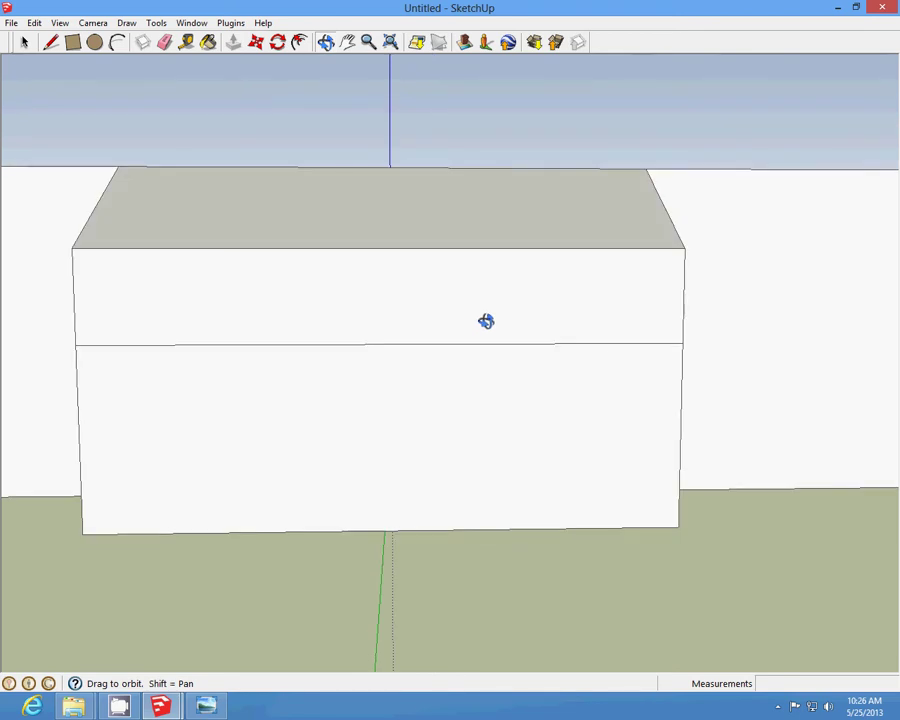
click(50, 42)
scroll(404, 532, up, 1)
click(393, 541)
scroll(395, 533, up, 2)
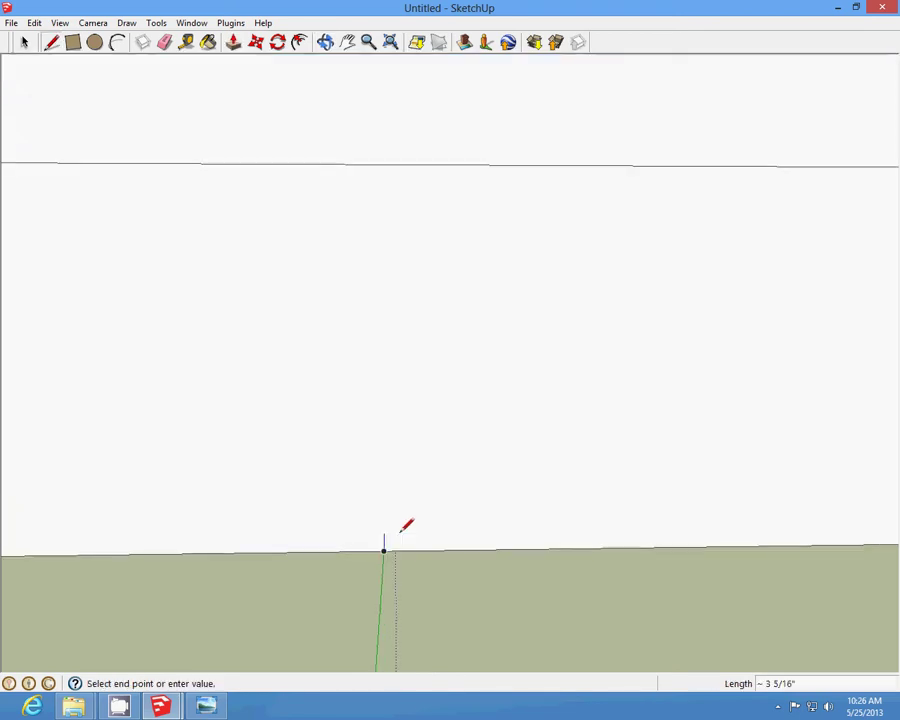
text(4' 1)
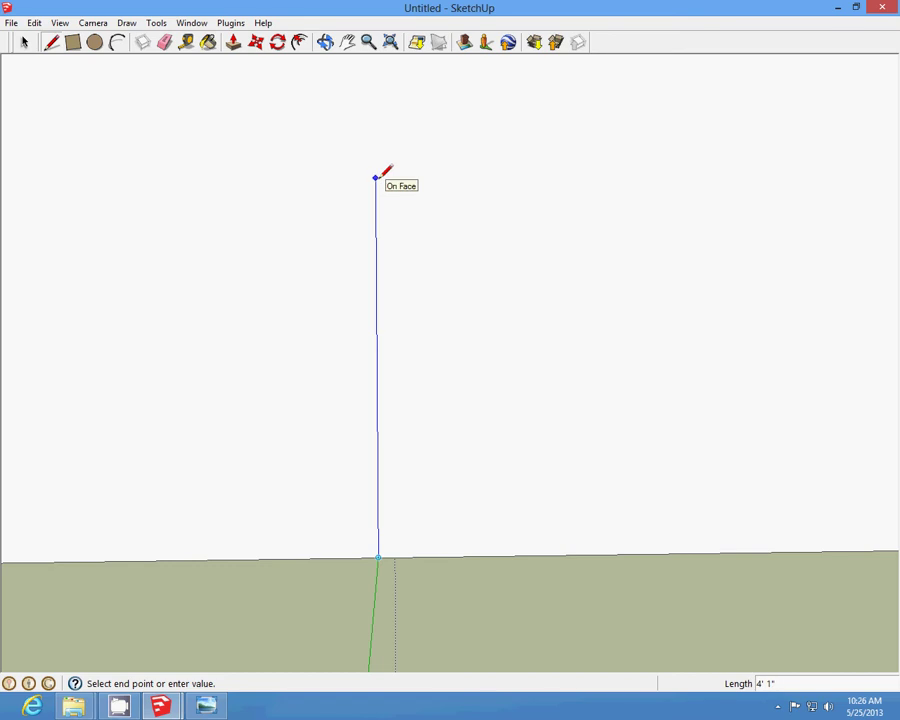
scroll(383, 290, down, 1)
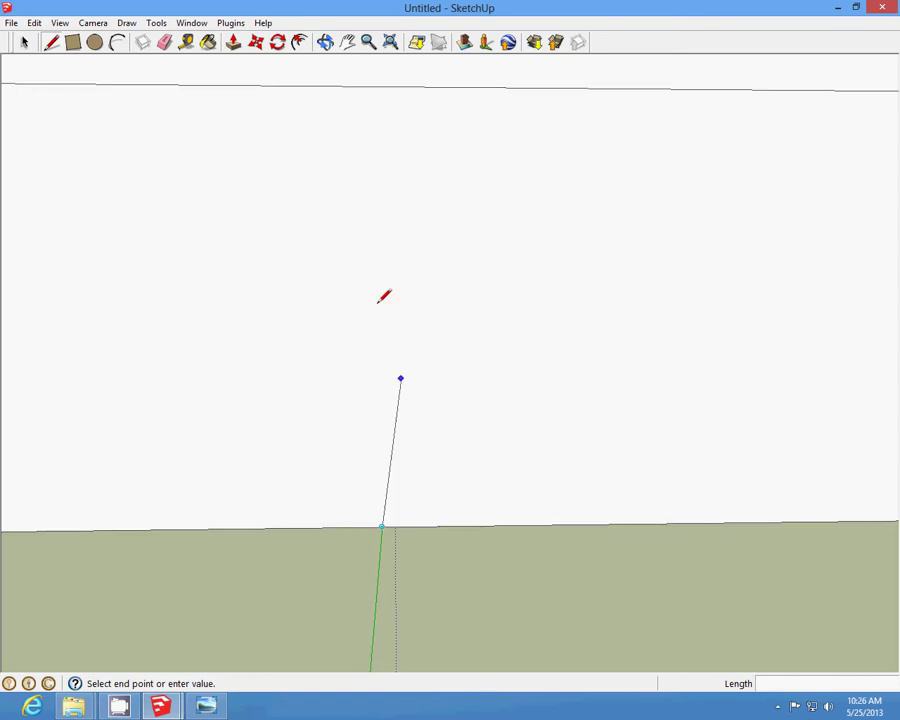
scroll(392, 235, up, 1)
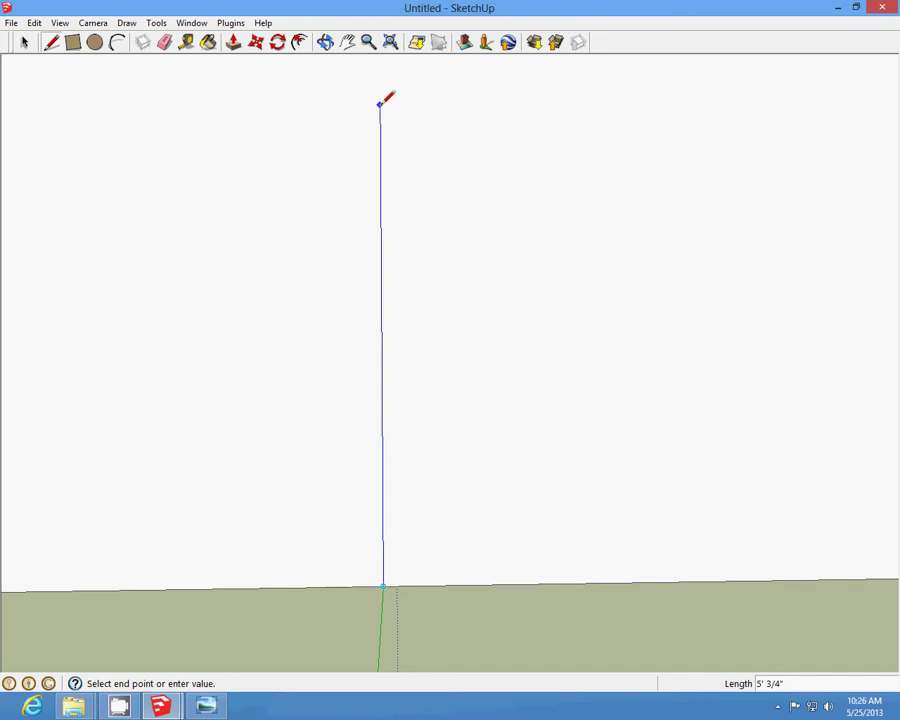
click(379, 103)
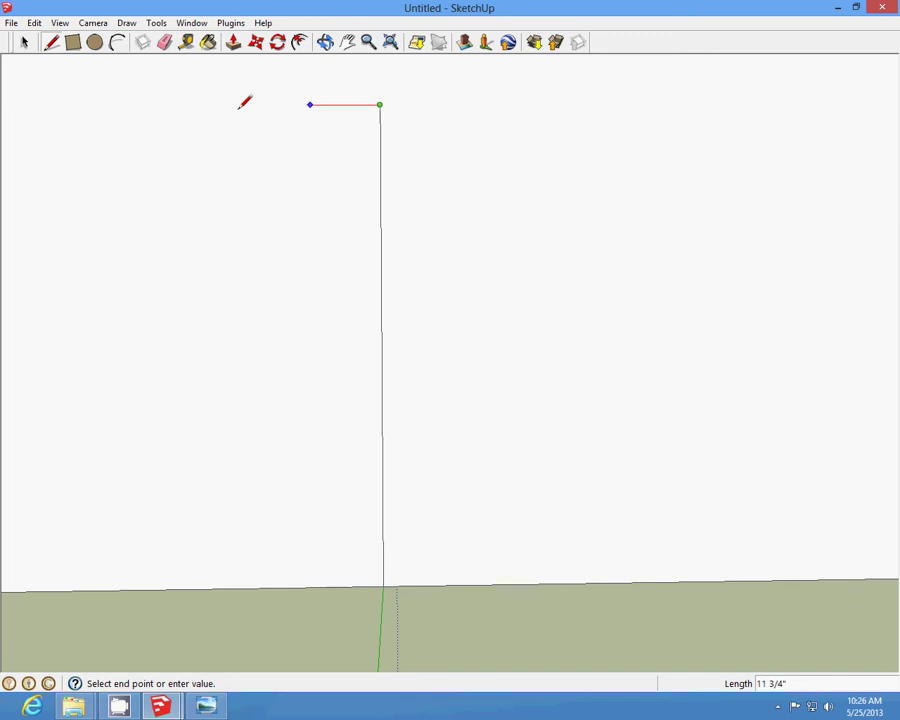
click(140, 104)
click(155, 589)
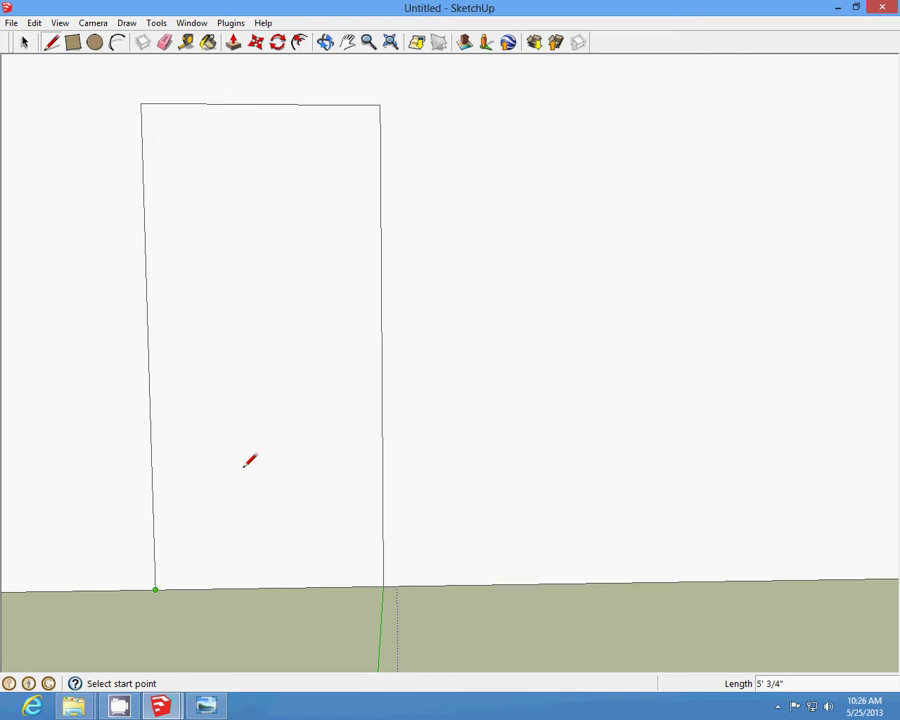
Step: Draw the right half of the door outline on the rear wall, about 2' 5" wide, down to the wall's bottom edge
click(386, 101)
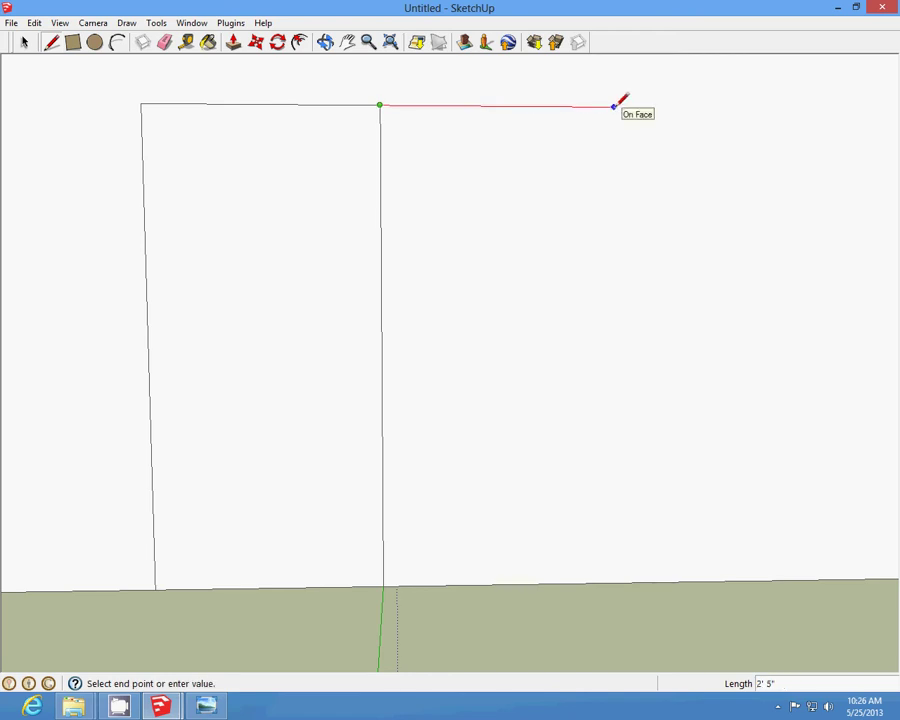
click(612, 106)
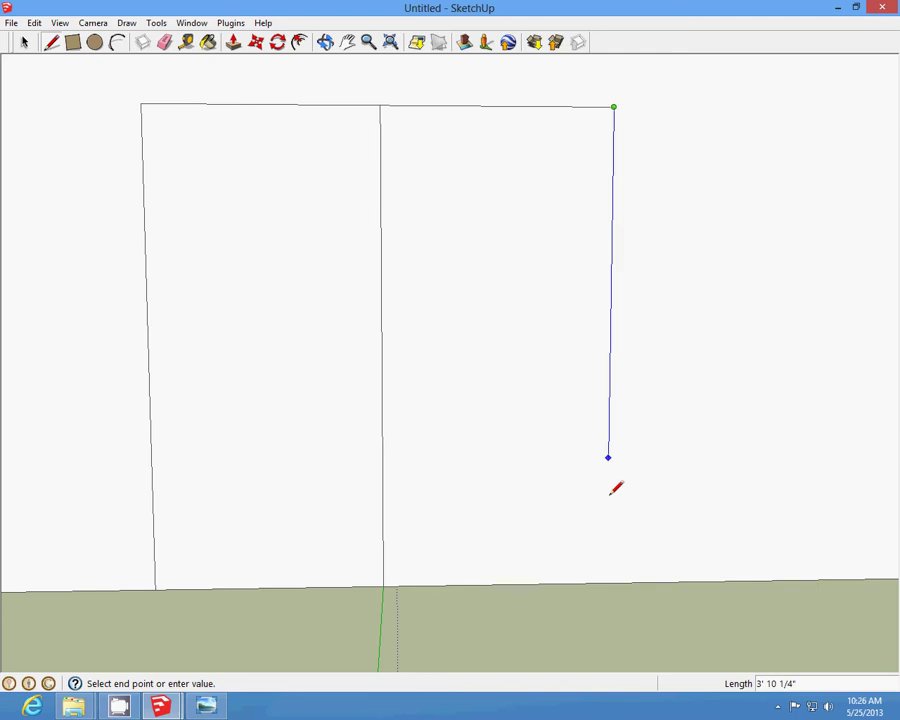
click(607, 580)
Step: Cut both door faces out of the rear block's back wall to open the doorway
click(25, 42)
click(181, 143)
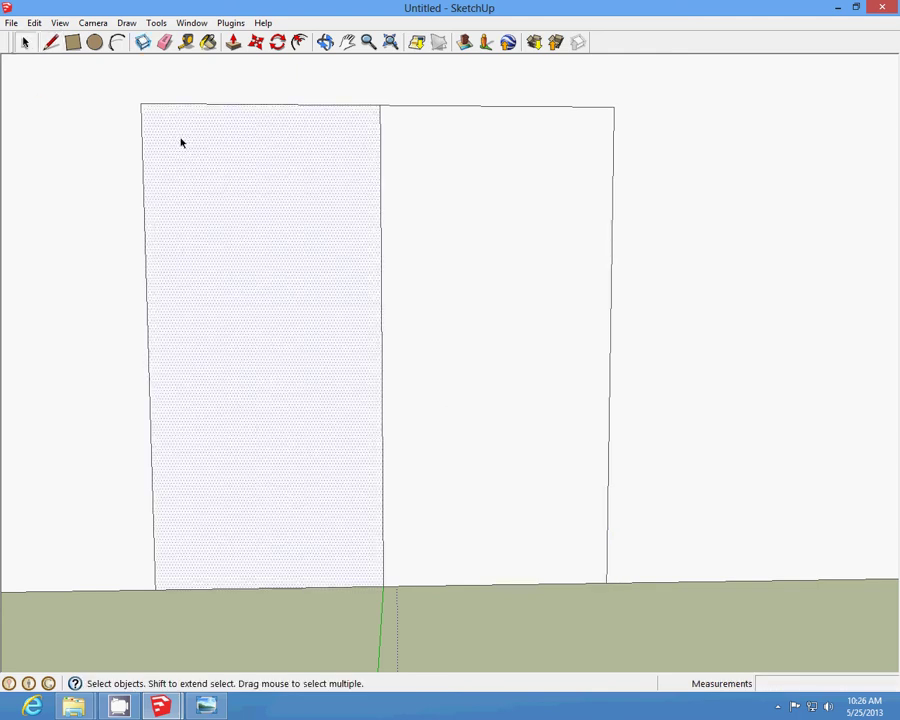
click(34, 23)
click(70, 76)
click(412, 206)
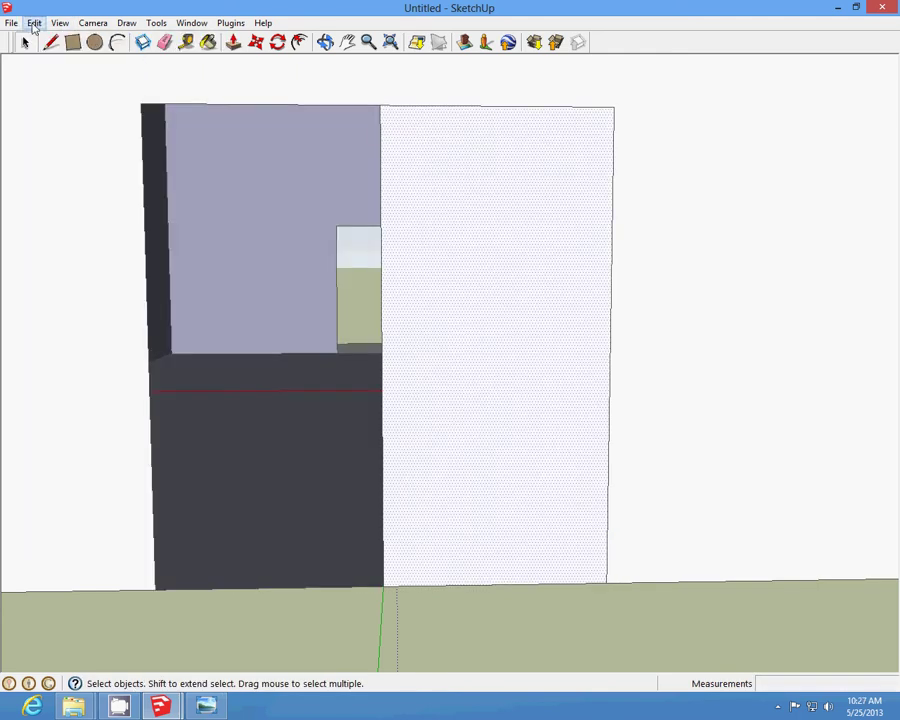
click(34, 23)
click(58, 75)
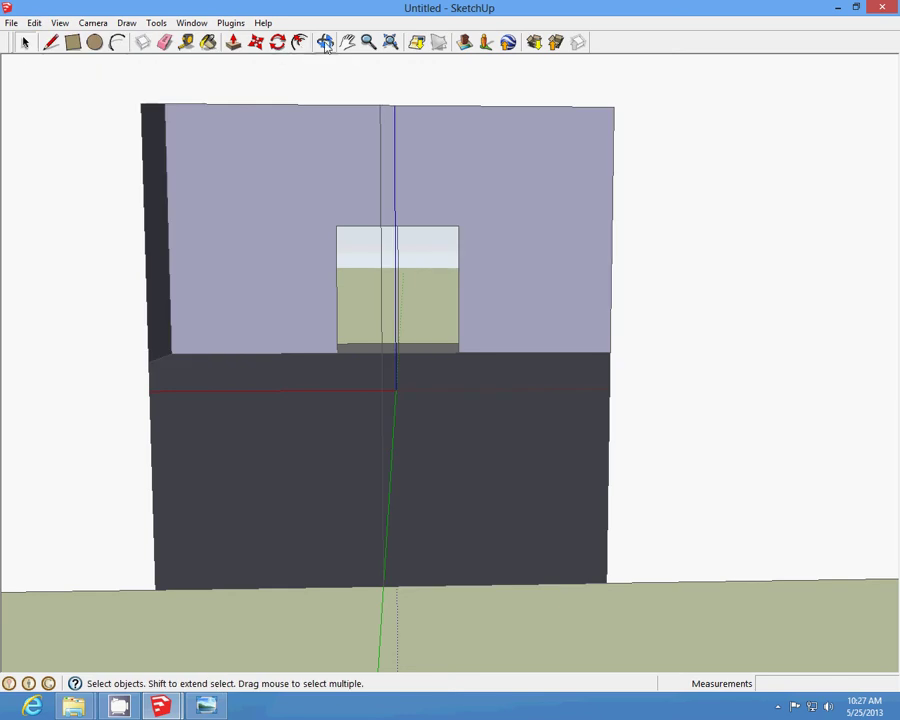
Step: Save the model as mediterranean1 in the rooms folder, replacing the existing file
click(325, 44)
scroll(270, 406, down, 10)
drag(278, 418, 221, 201)
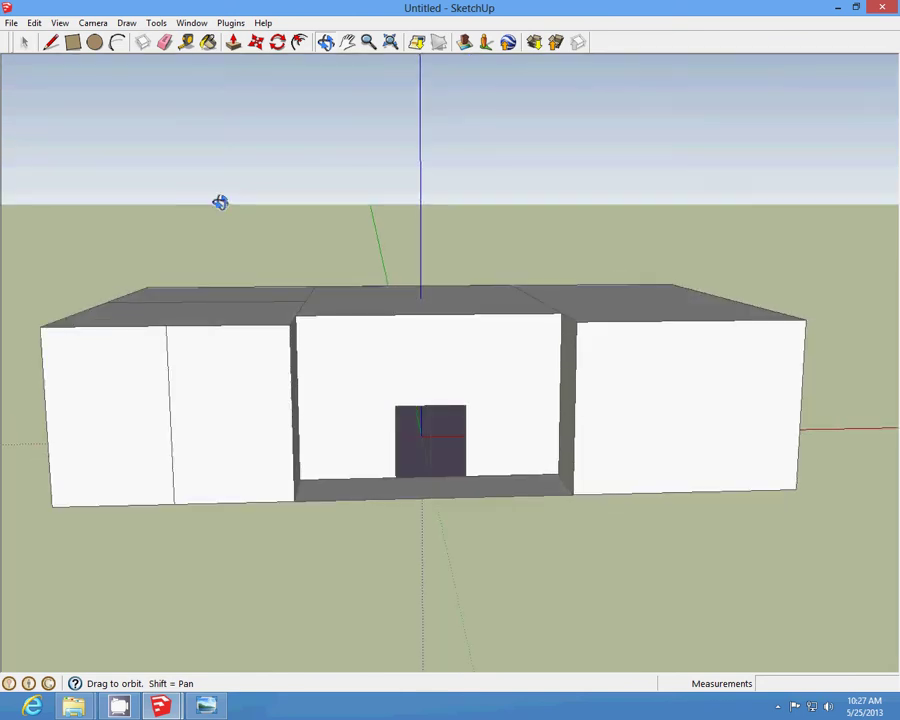
click(11, 24)
click(52, 76)
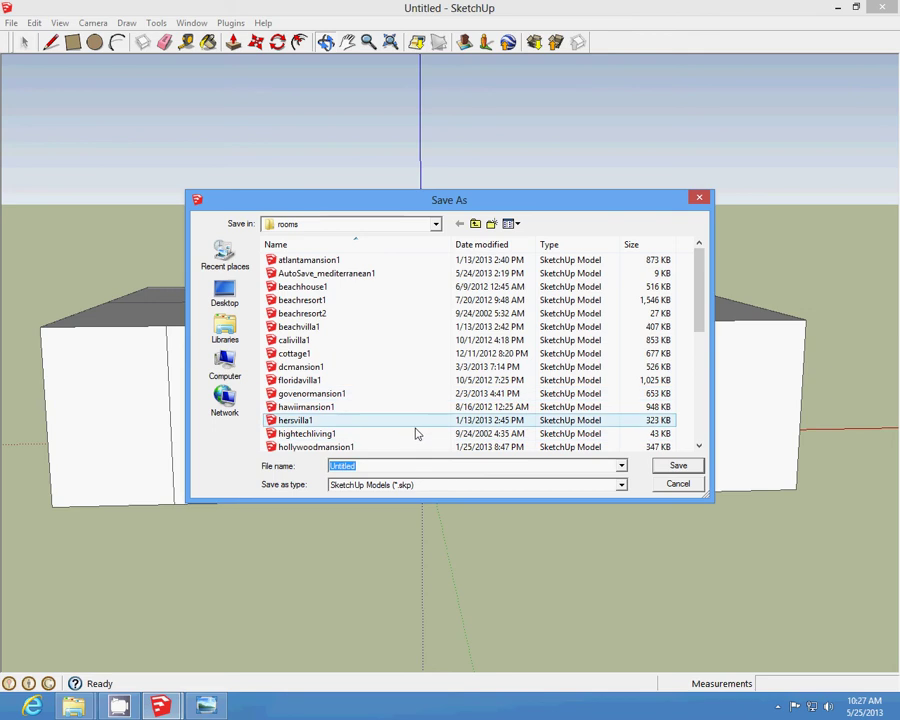
drag(699, 446, 701, 448)
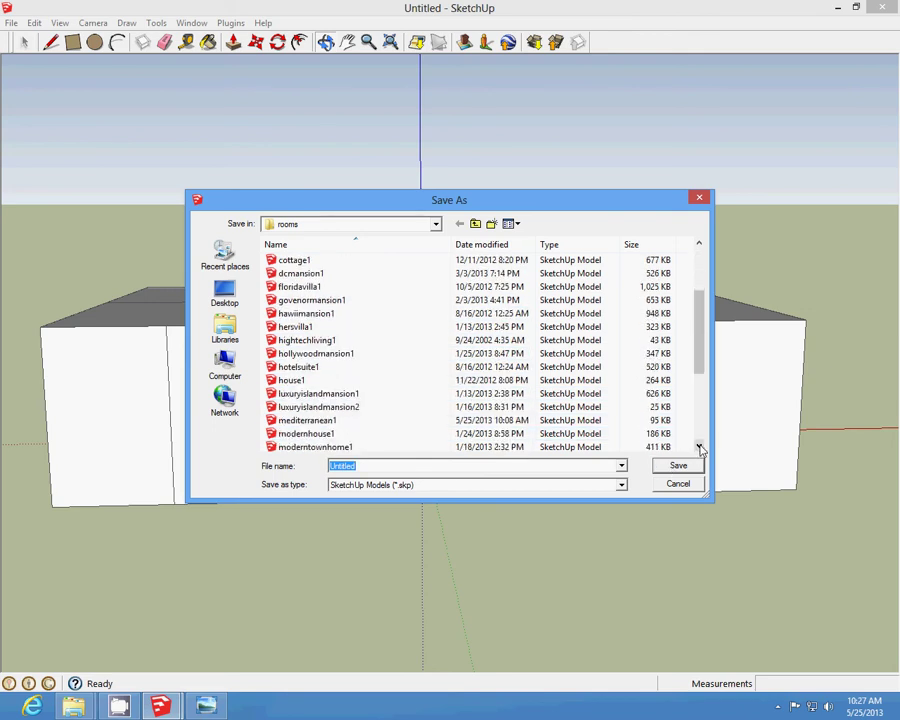
click(308, 420)
click(677, 466)
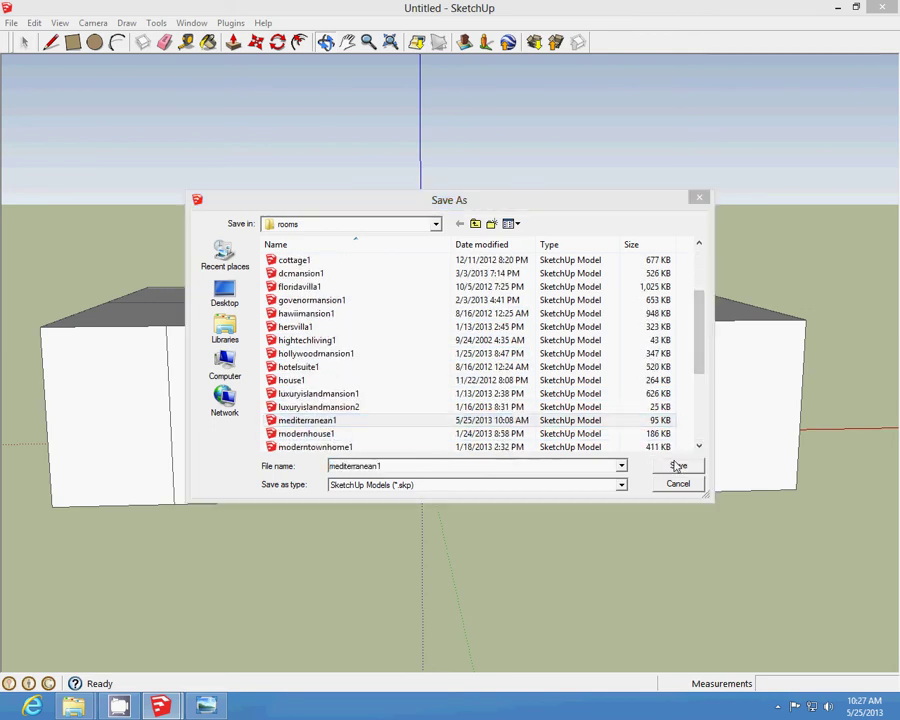
click(542, 356)
middle_drag(432, 337, 534, 366)
click(777, 707)
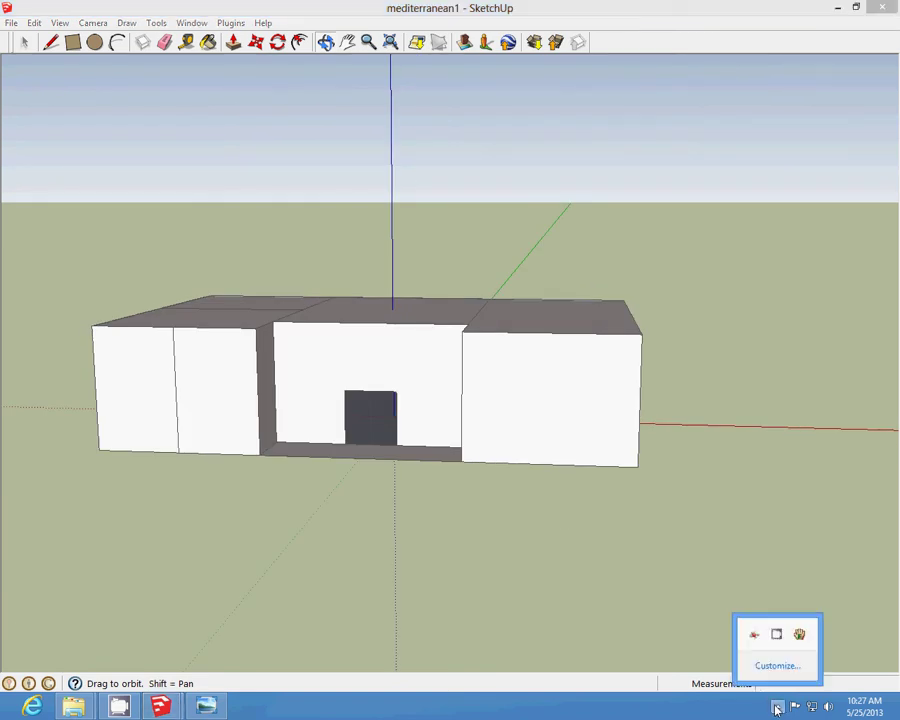
right_click(777, 640)
click(790, 598)
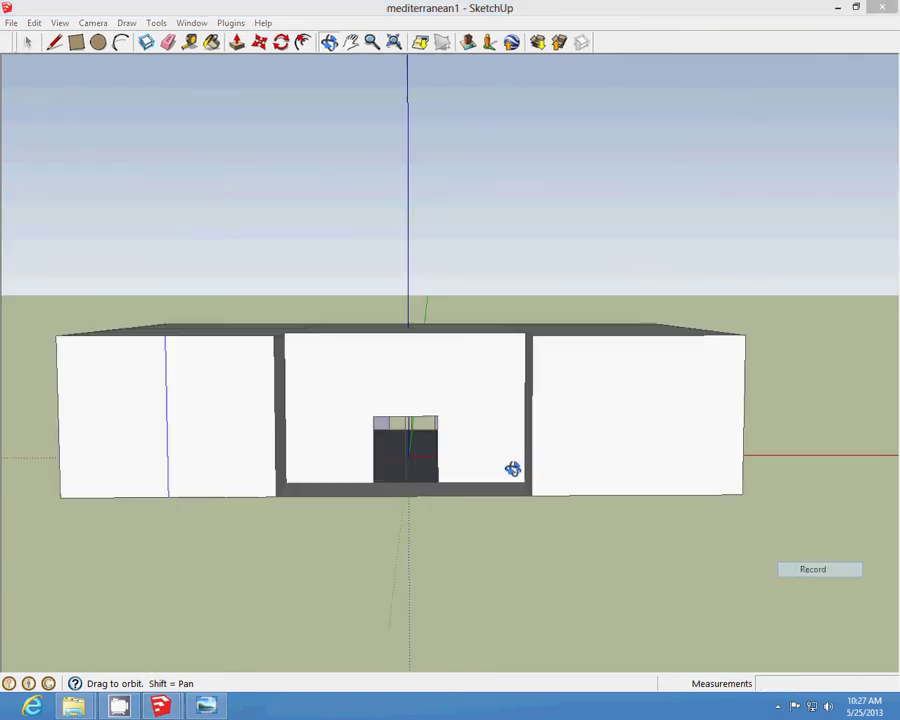
Step: Paste the copied twelve-pane glazed door into both halves of the front doorway
scroll(406, 438, up, 10)
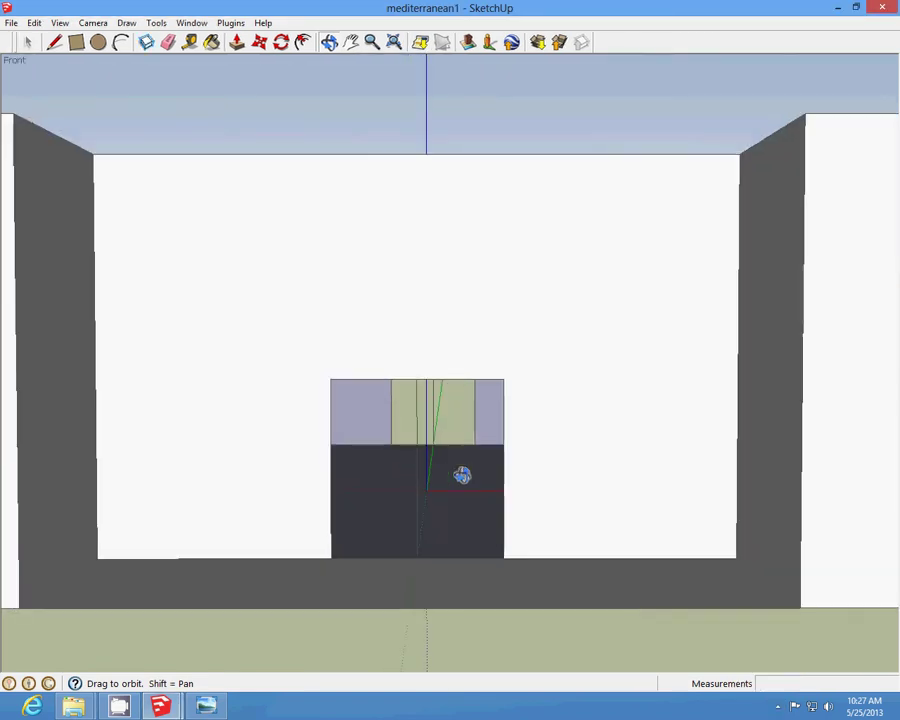
click(34, 22)
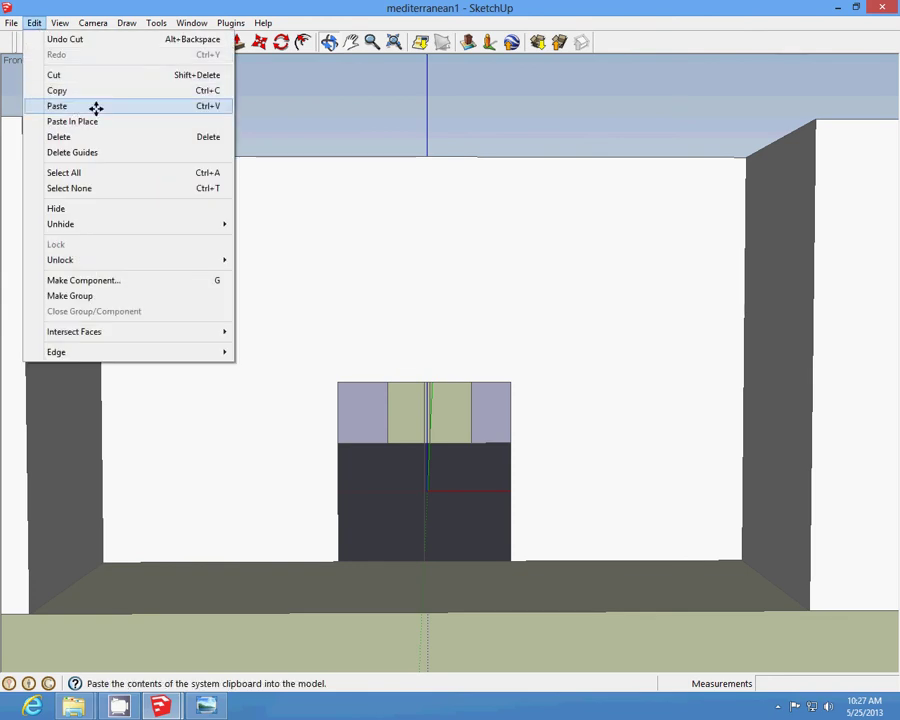
click(94, 106)
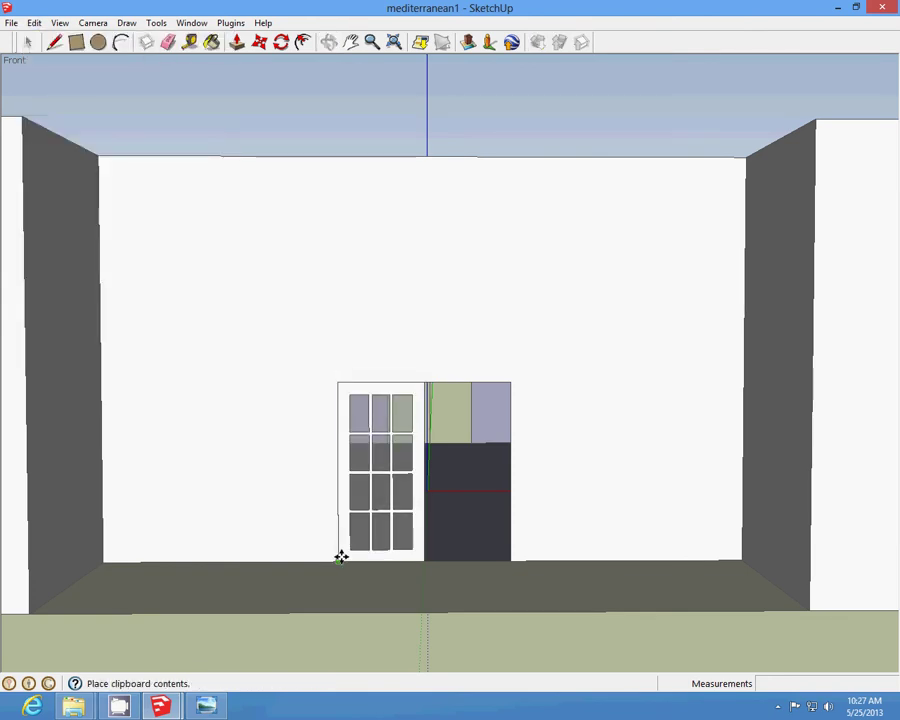
click(340, 557)
click(34, 22)
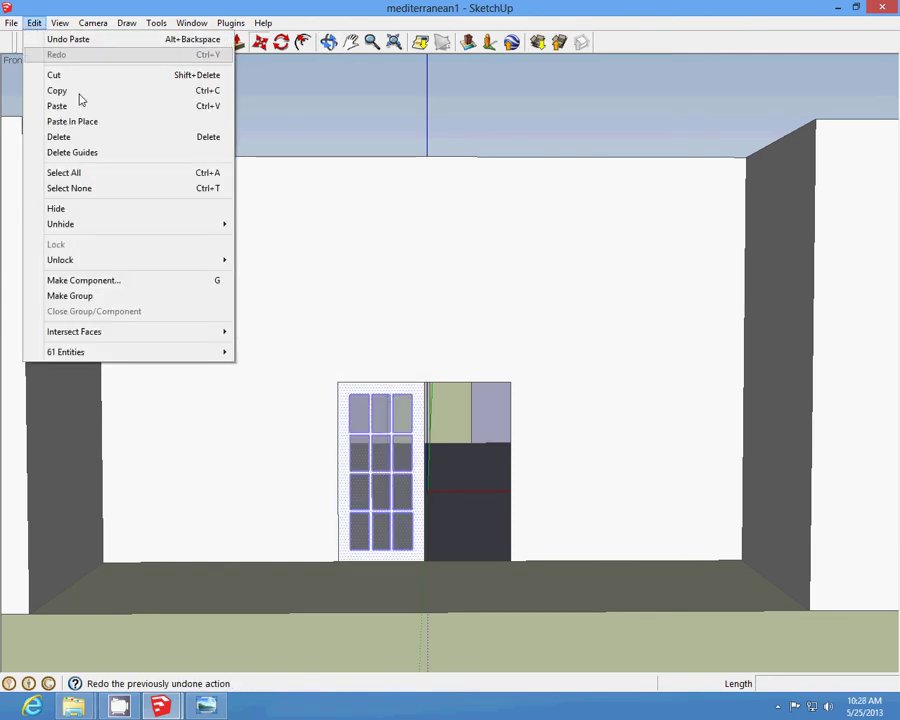
click(83, 107)
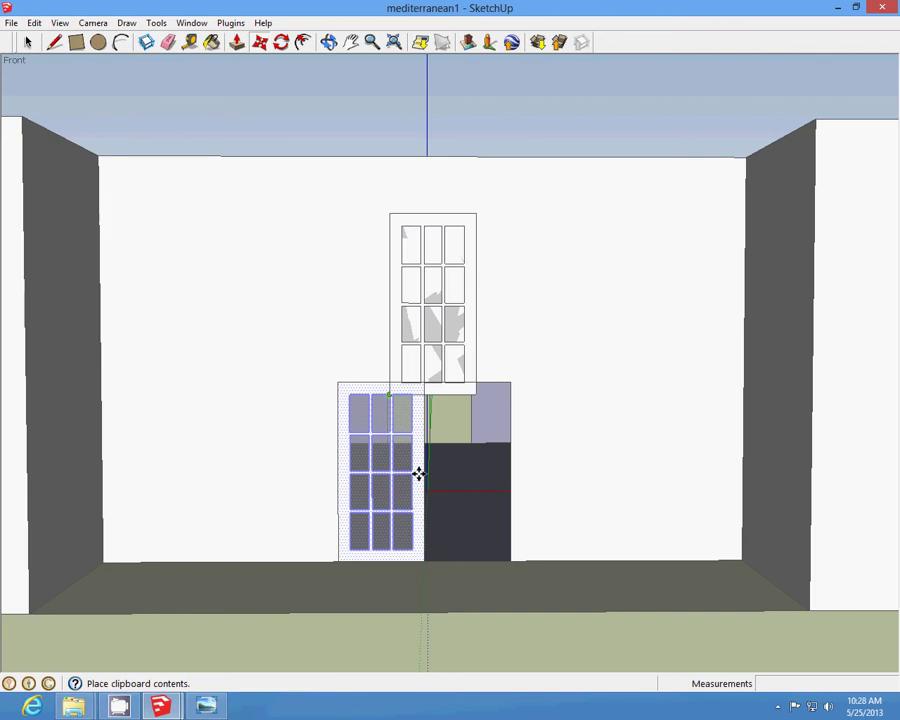
click(427, 553)
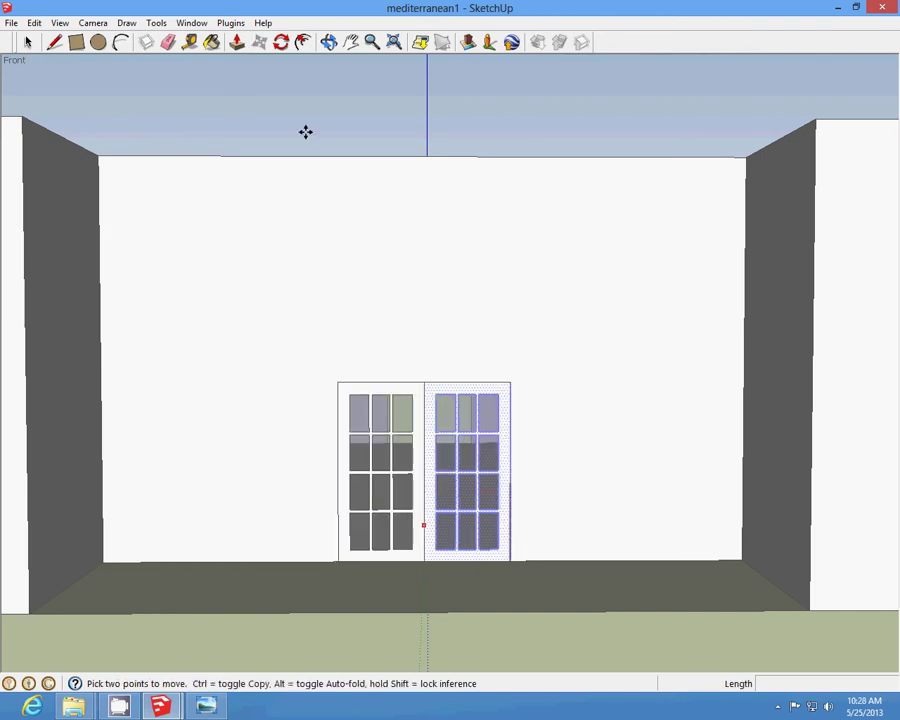
Step: Paste the same glazed door into both halves of the rear block's doorway
click(329, 41)
scroll(412, 446, down, 6)
drag(500, 460, 601, 502)
scroll(392, 498, up, 5)
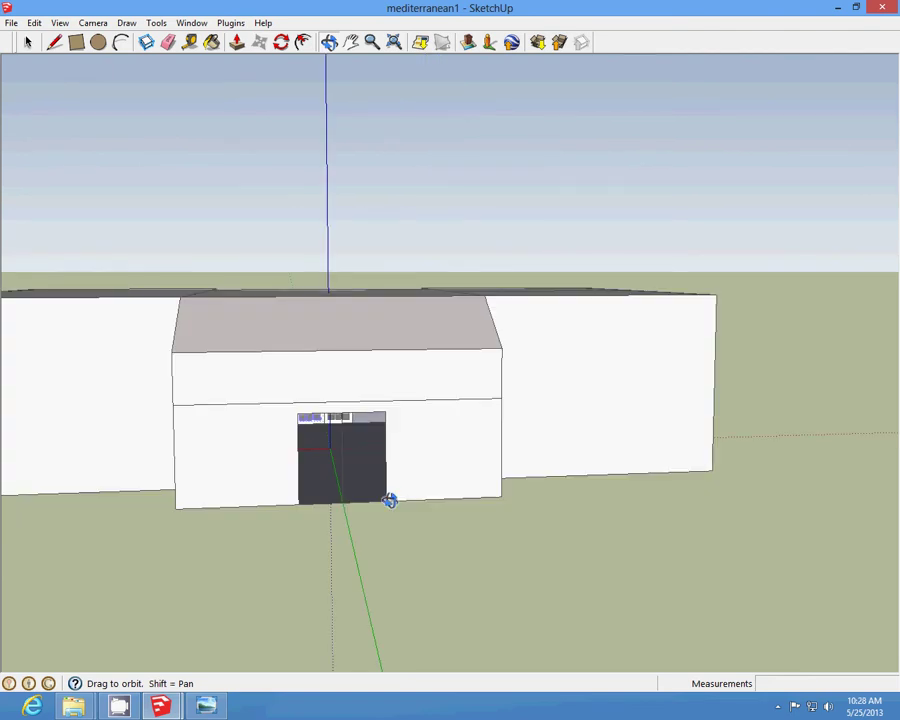
drag(295, 447, 262, 446)
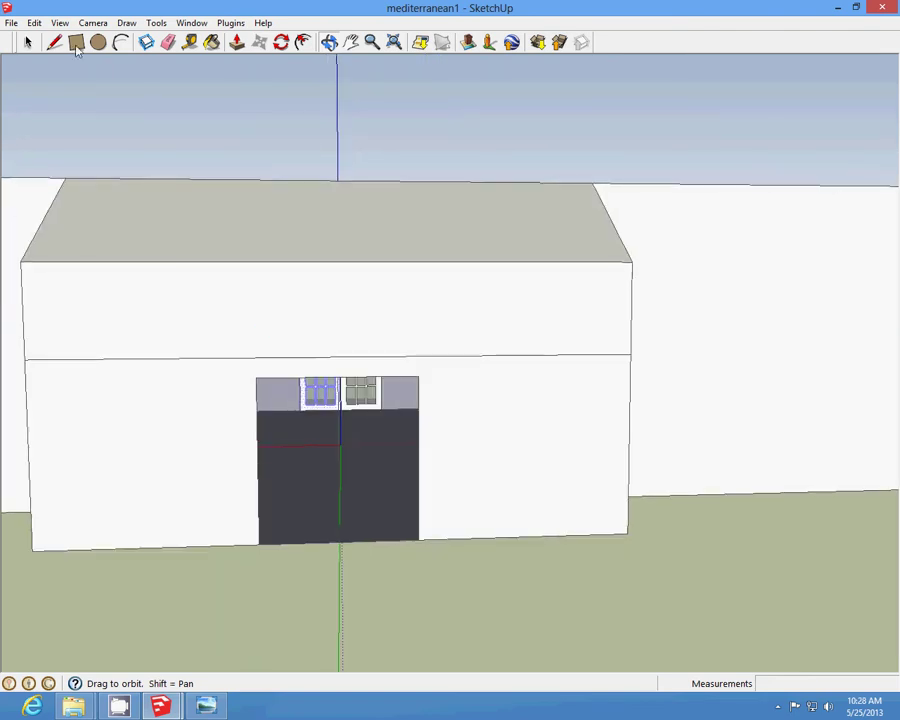
click(33, 23)
click(66, 105)
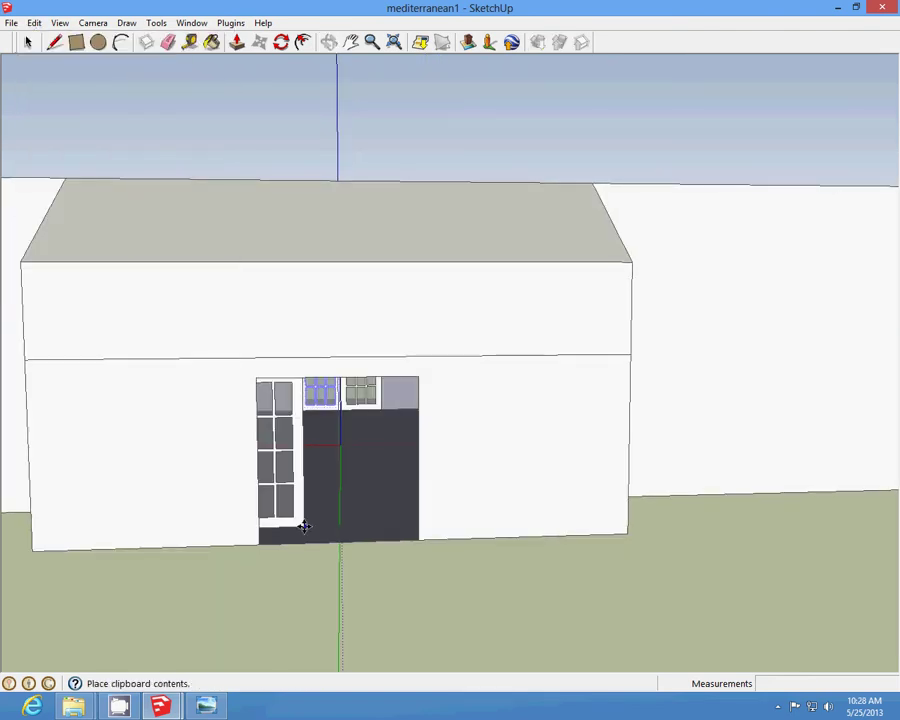
click(340, 541)
click(33, 23)
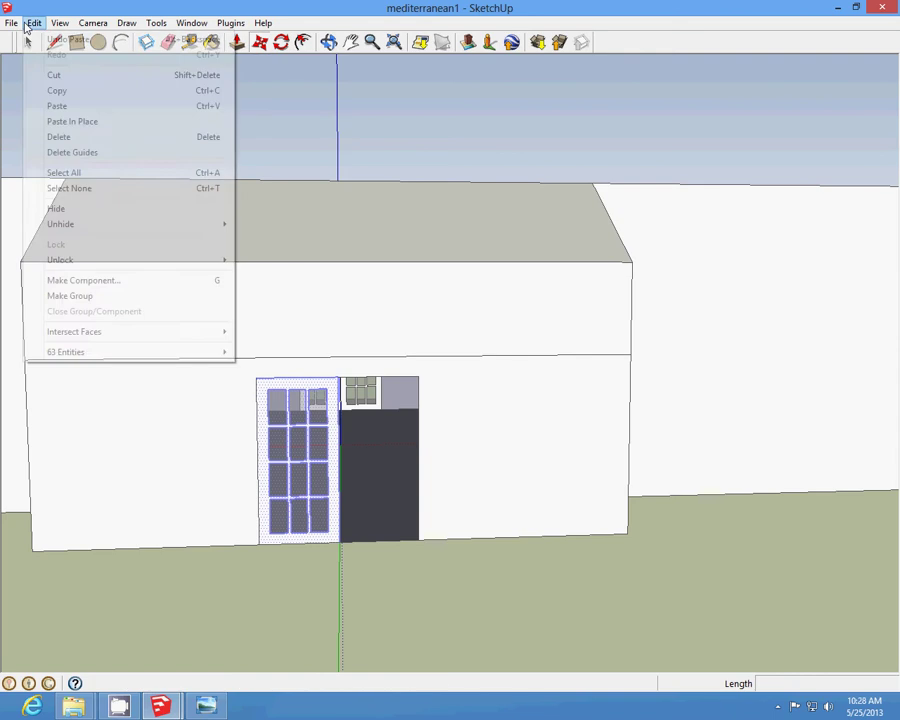
click(72, 105)
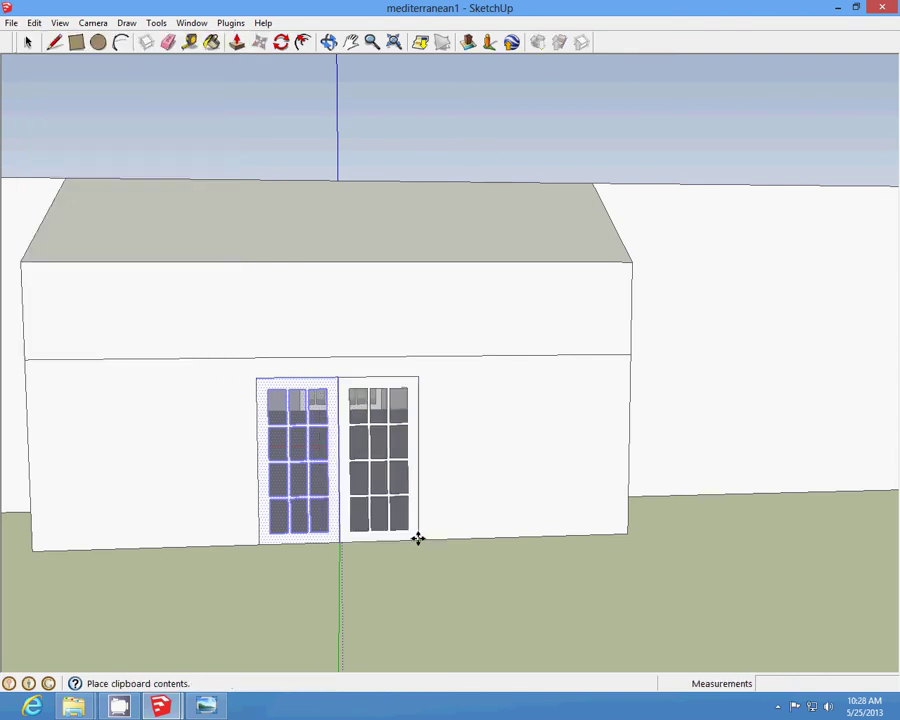
click(418, 538)
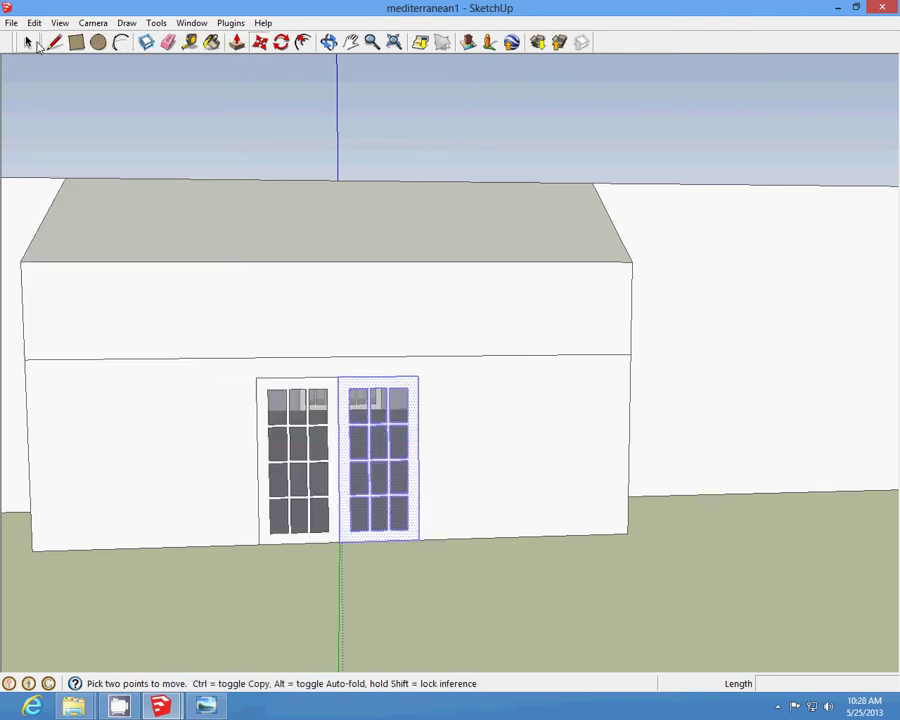
Step: Save the mediterranean1 model with its front and rear doors
click(28, 42)
click(11, 22)
click(34, 74)
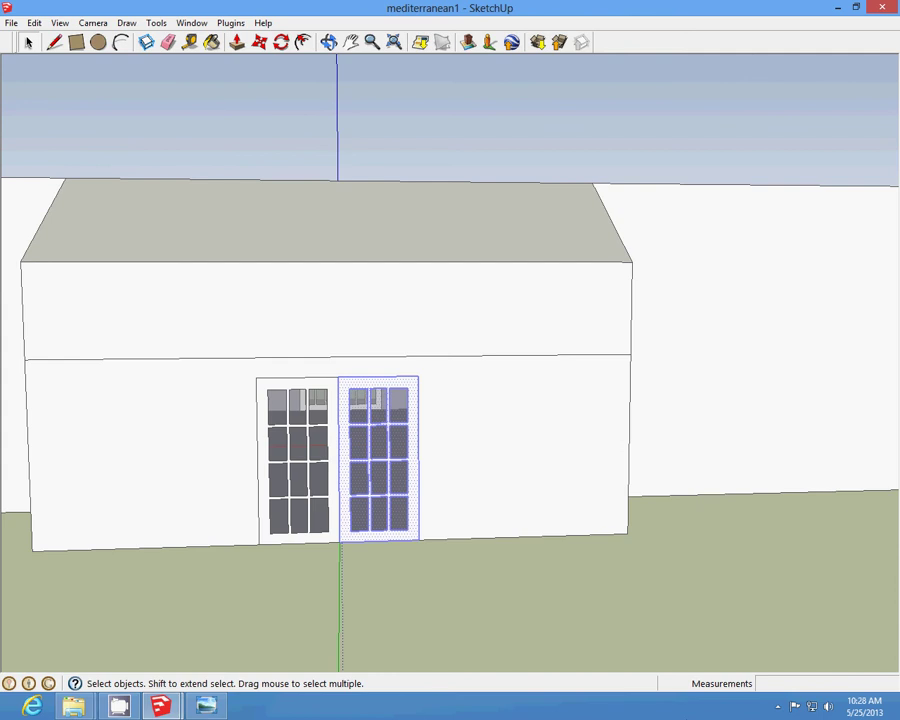
right_click(785, 638)
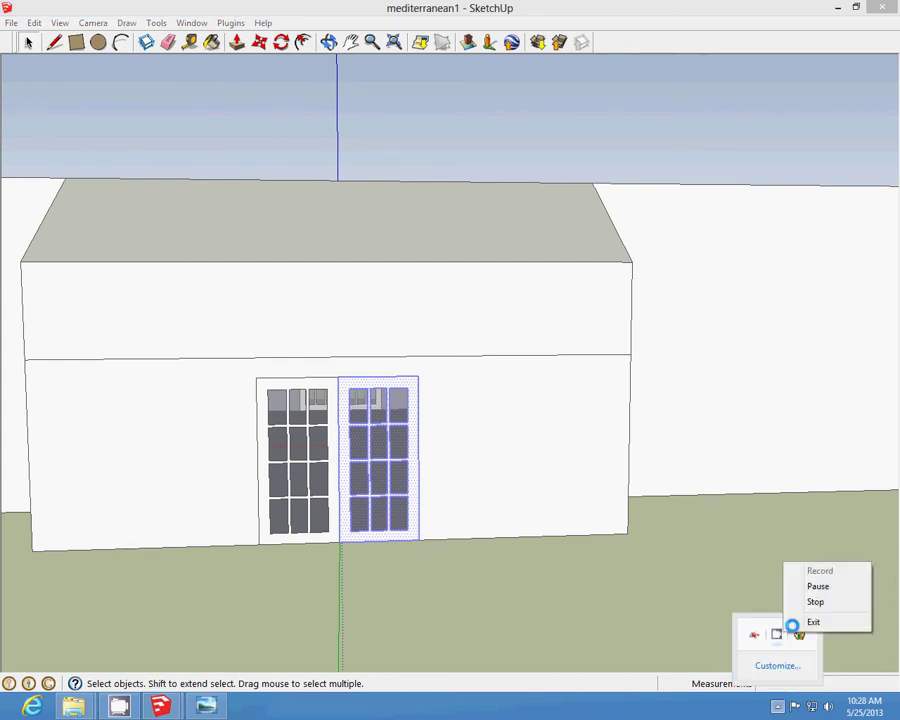
click(818, 584)
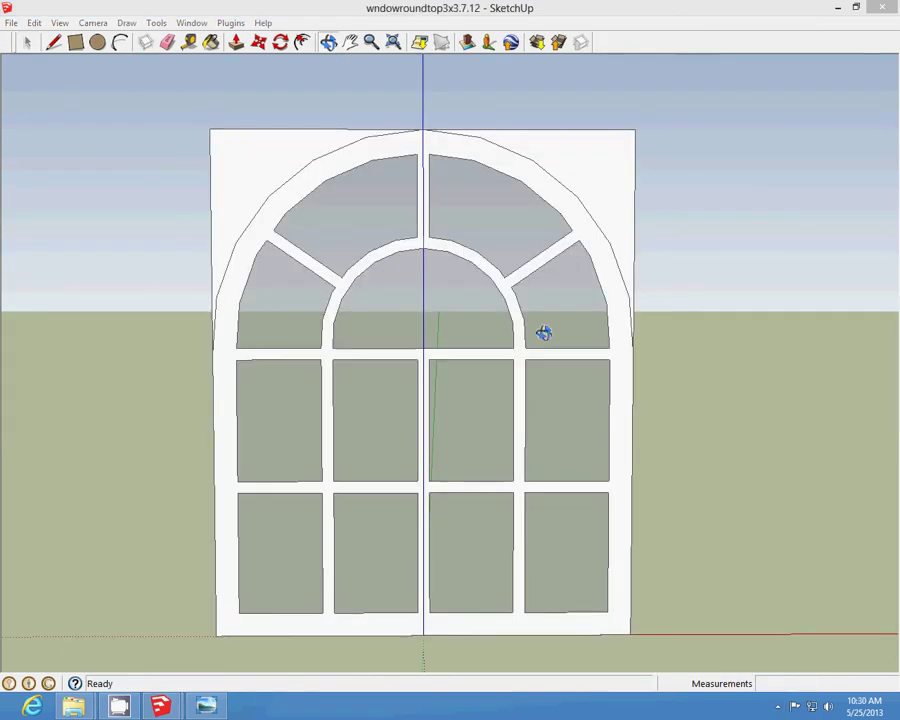
Step: Select the entire round-top window in wndowroundtop3x3.7.12 and switch back to the mediterranean1 model
middle_drag(542, 331, 184, 102)
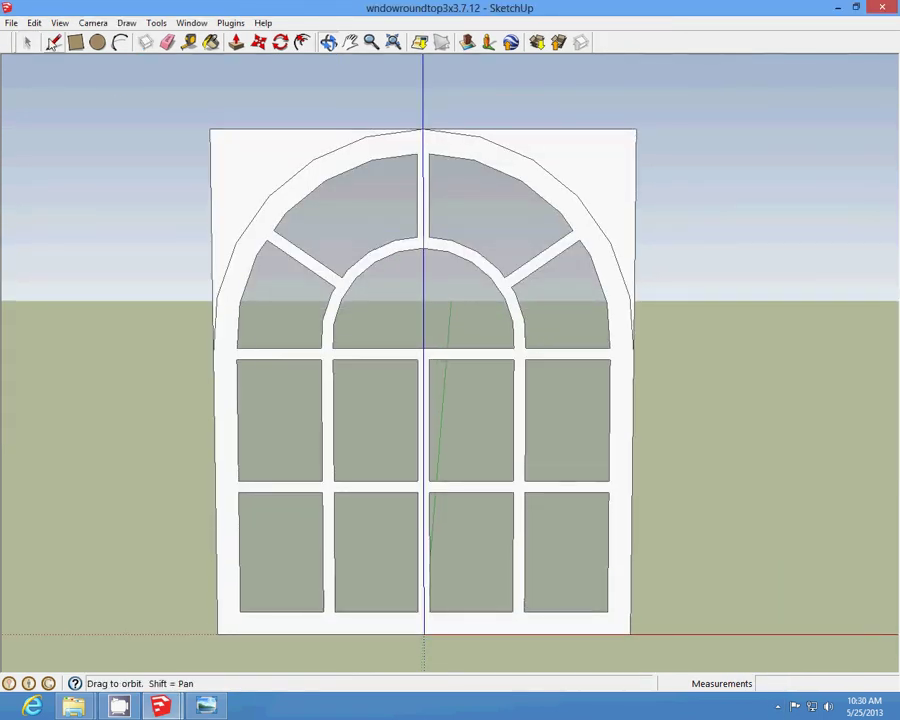
click(34, 25)
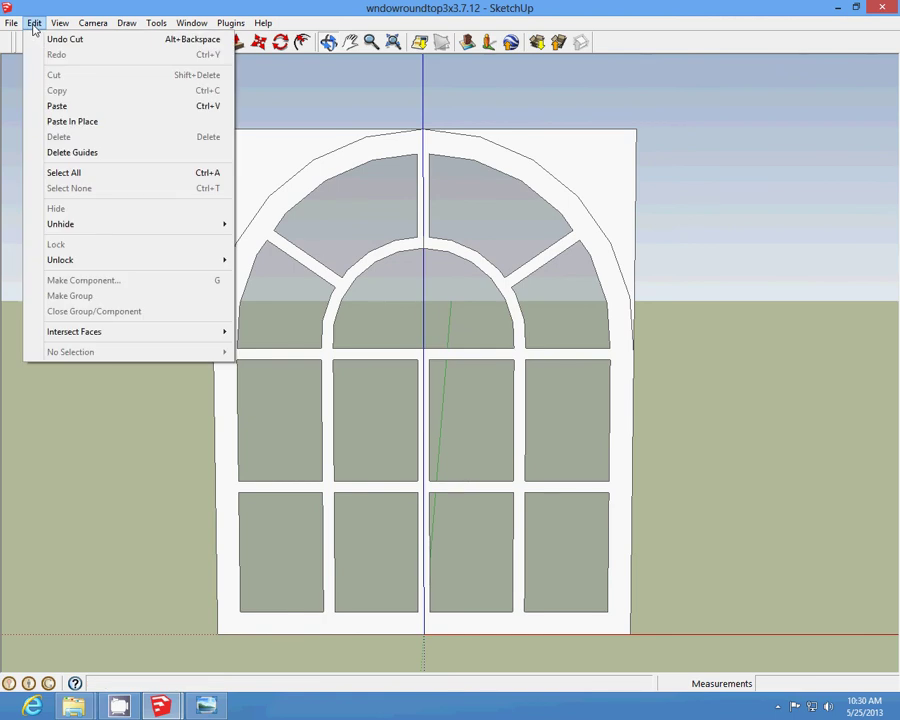
click(86, 172)
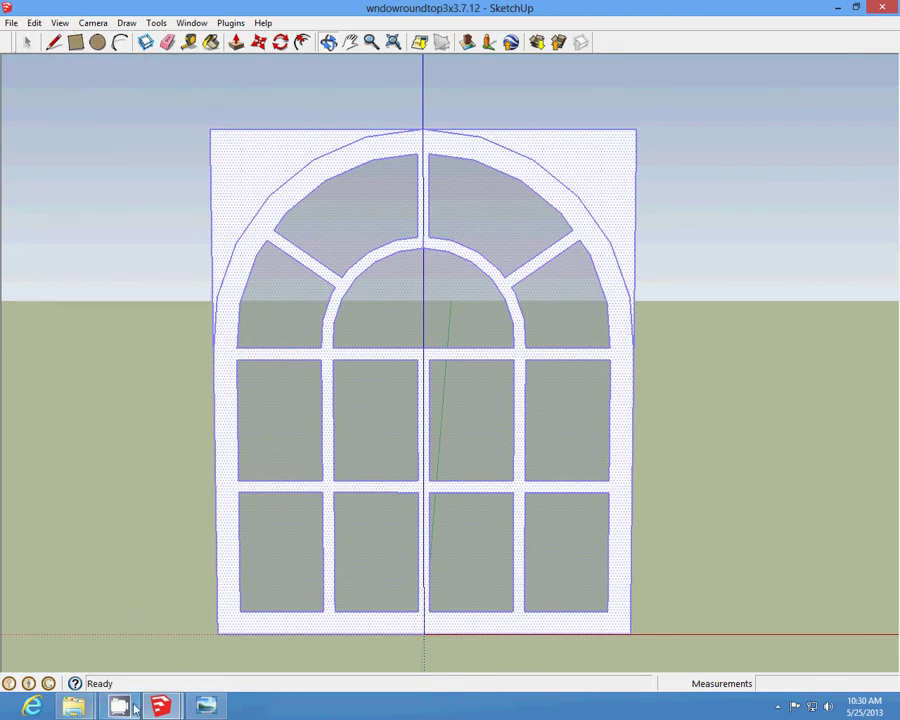
mouse_move(160, 705)
click(135, 598)
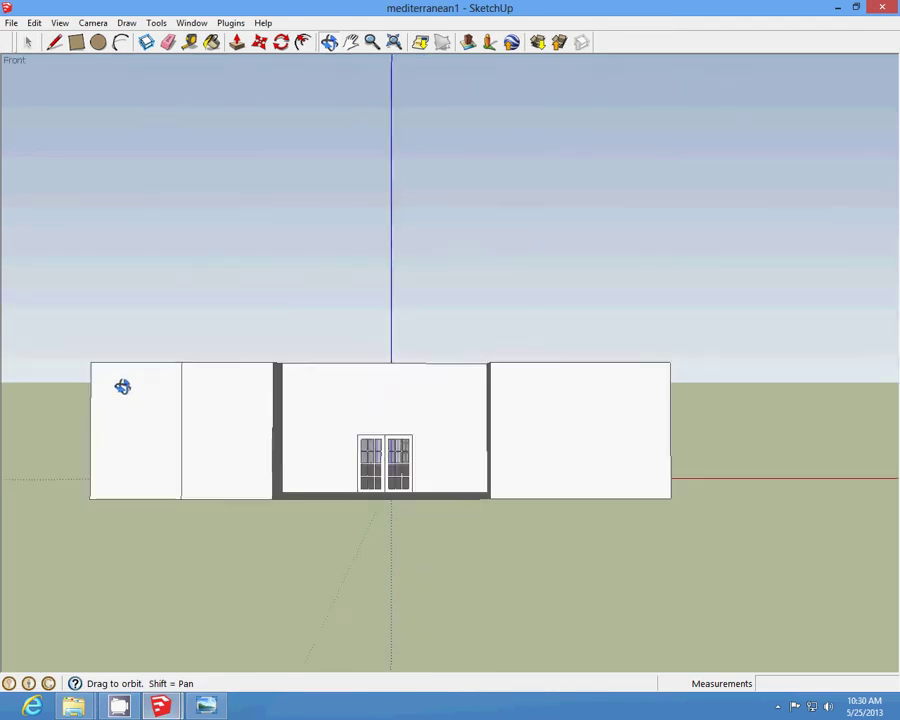
Step: Cut the vertical line dividing the left wing's front wall
scroll(120, 383, up, 3)
click(28, 42)
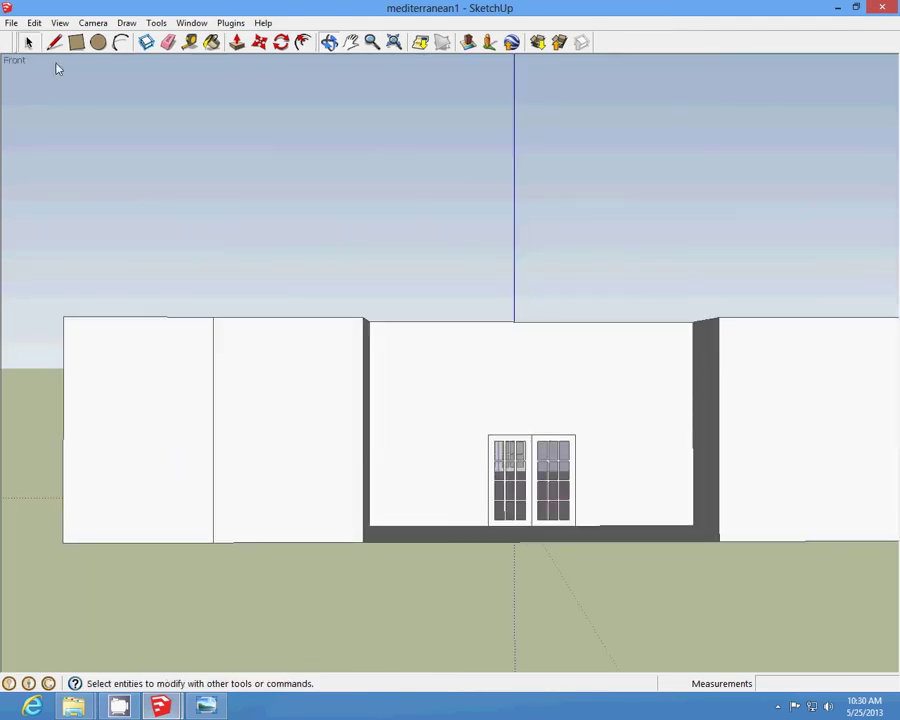
click(214, 347)
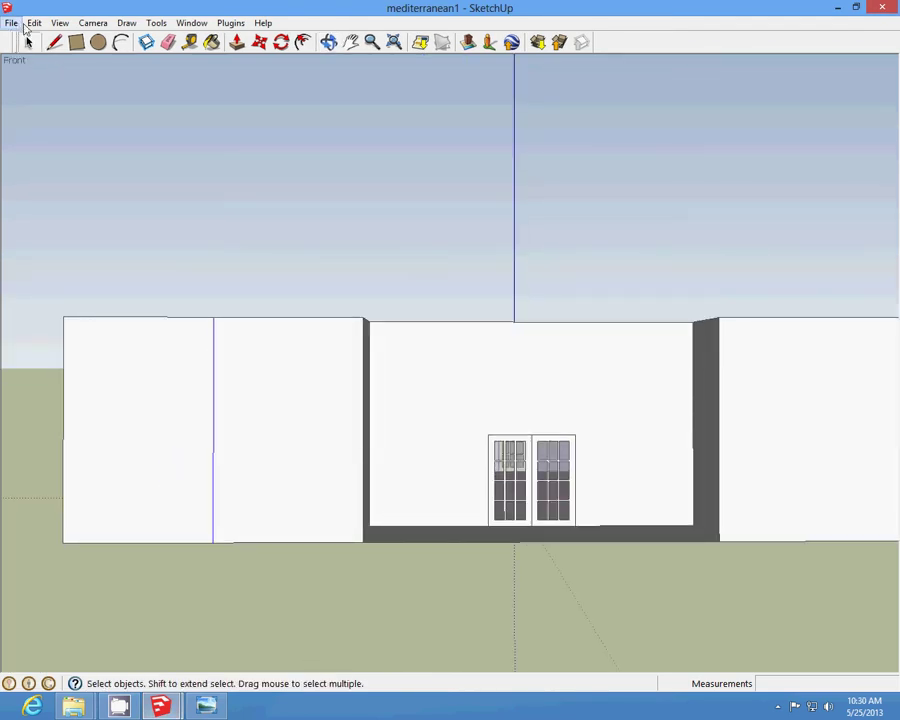
click(34, 22)
click(56, 75)
Step: Draw a horizontal line at mid-height across the full width of the left wing's front wall
click(55, 42)
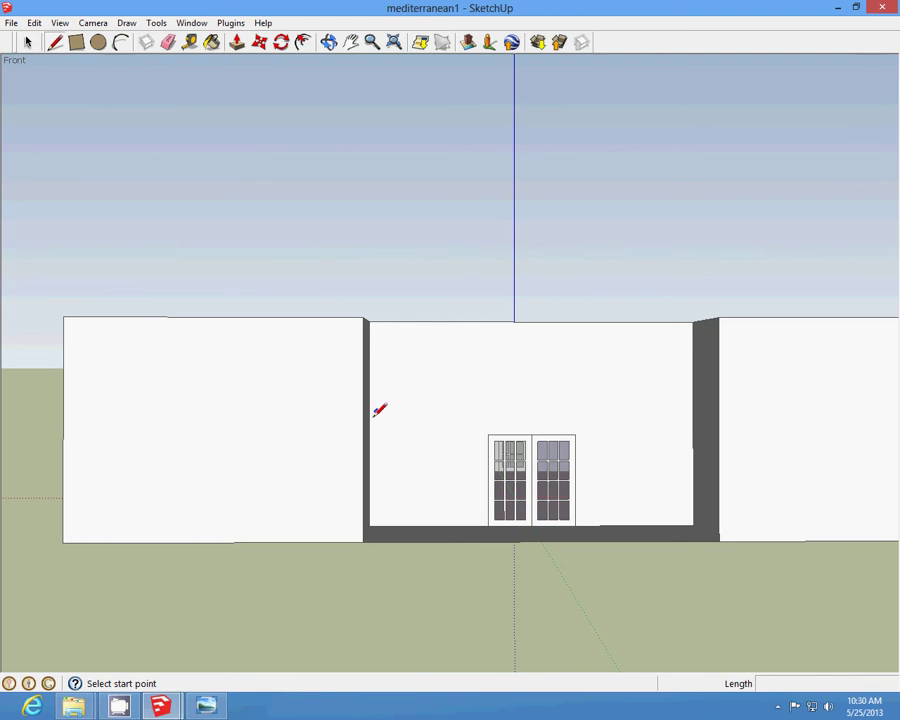
click(364, 428)
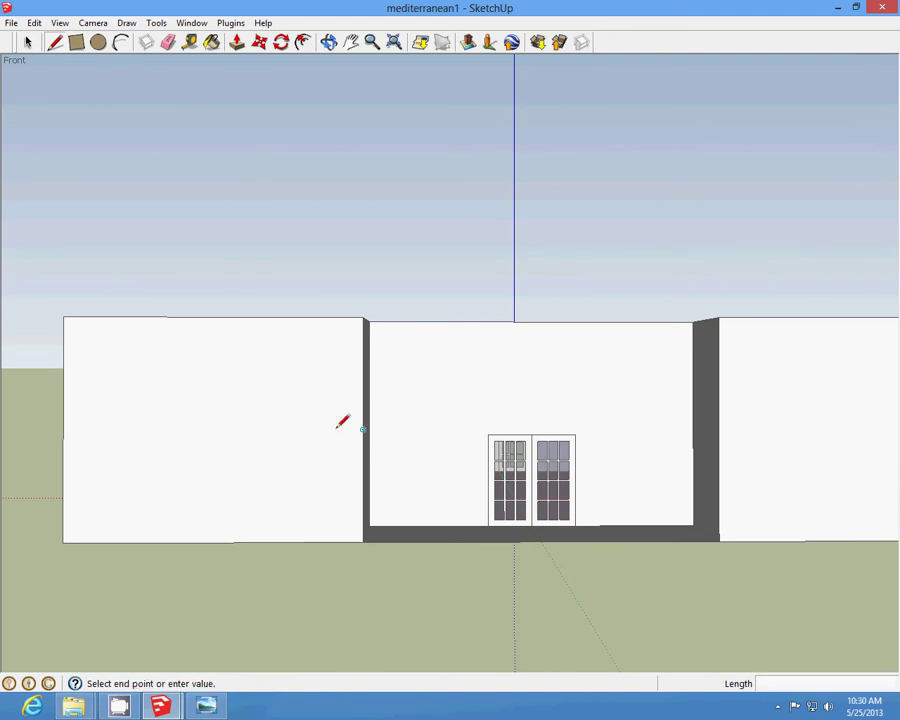
click(65, 429)
click(329, 42)
middle_drag(470, 380, 402, 442)
scroll(195, 432, up, 2)
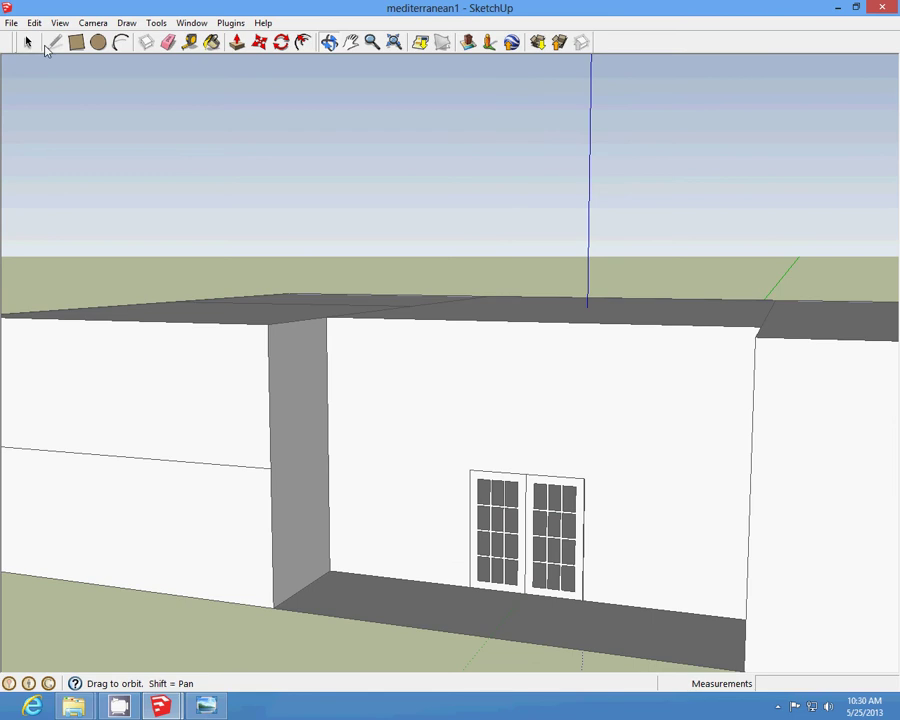
Step: Extend the left wing's mid-height line across its inner side wall beside the recessed front entrance
click(52, 44)
scroll(329, 440, up, 2)
click(323, 438)
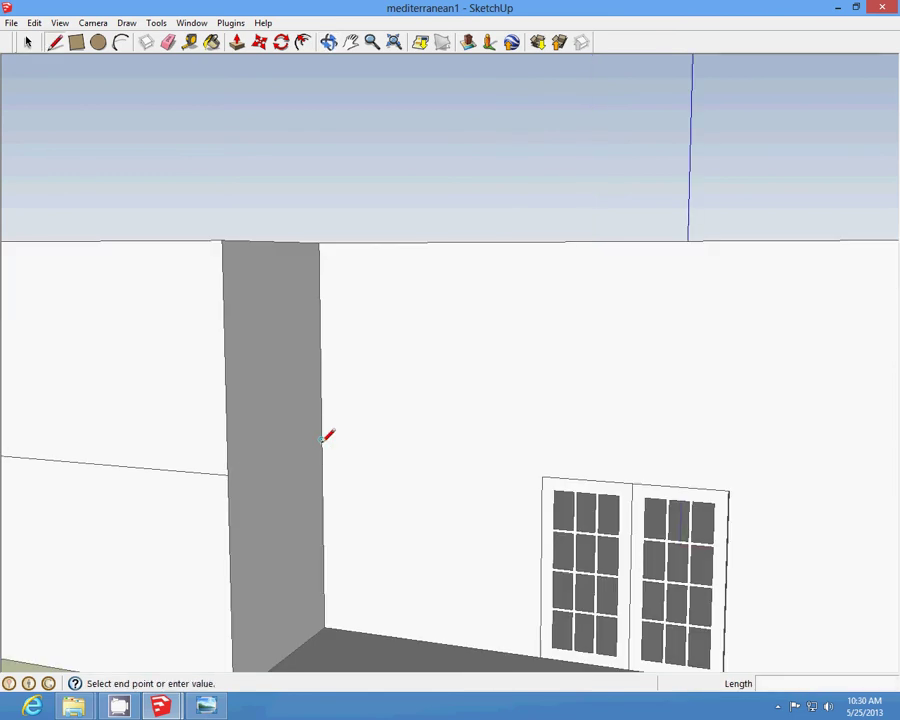
click(229, 473)
Step: Draw a 29' horizontal mid-height line across the left wing's outer side wall, continuing the line on its front wall
click(328, 42)
scroll(386, 317, down, 5)
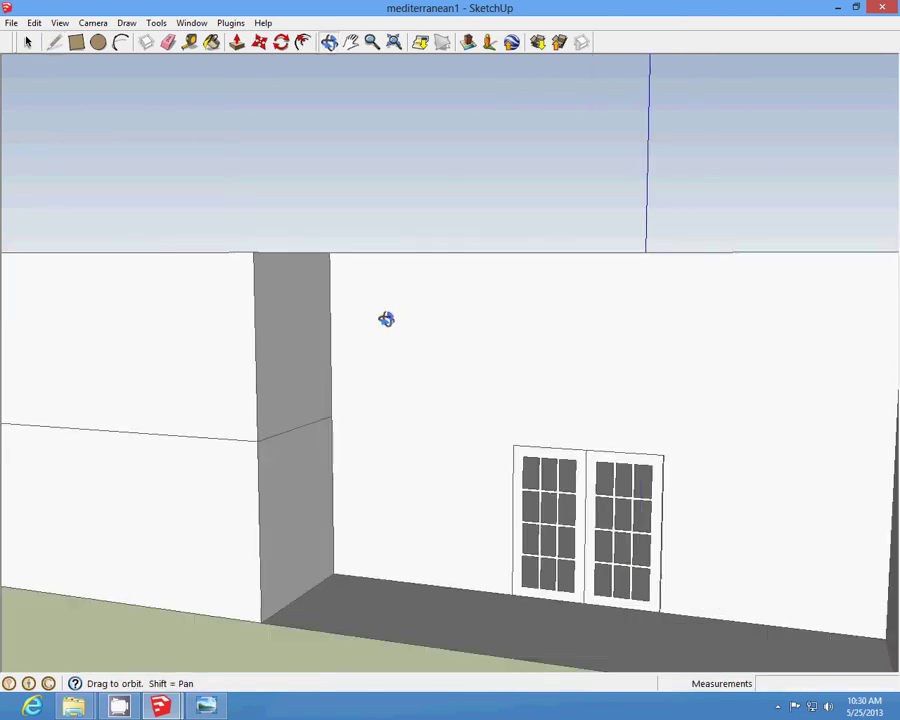
drag(279, 380, 545, 433)
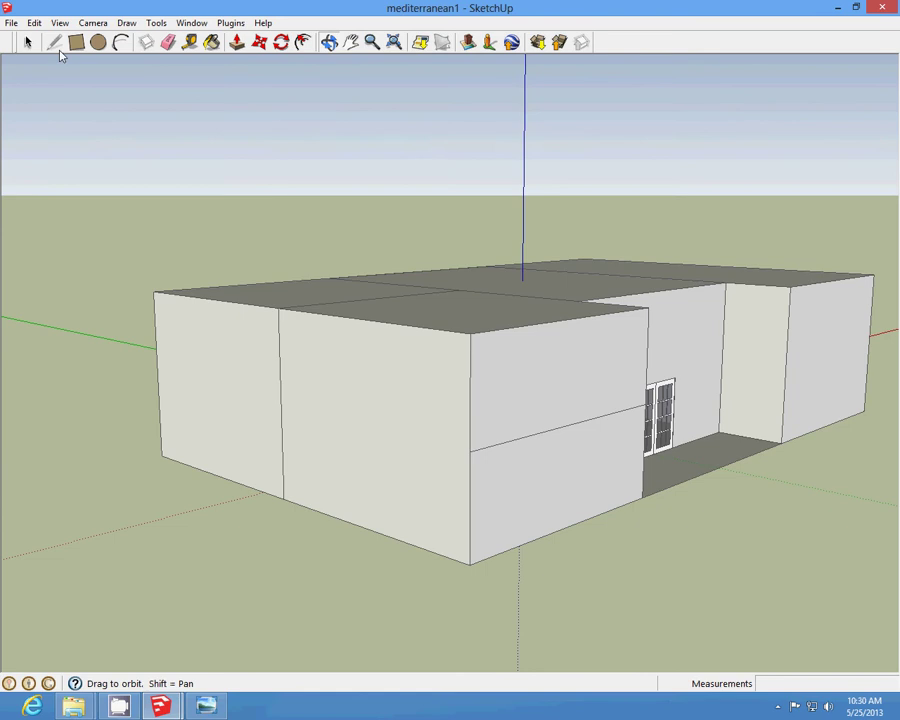
click(55, 42)
click(470, 451)
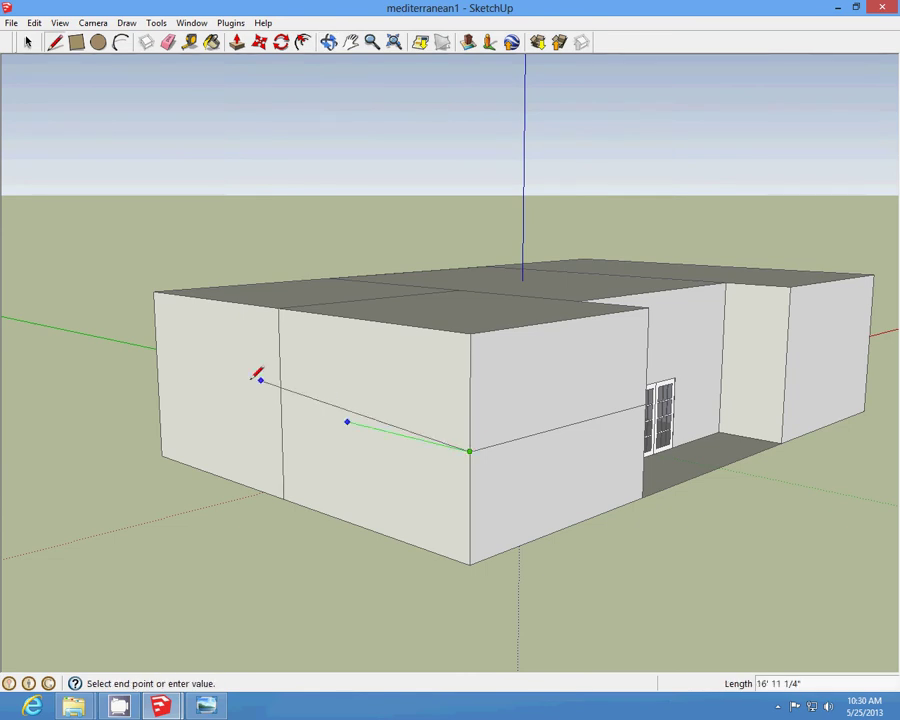
click(160, 371)
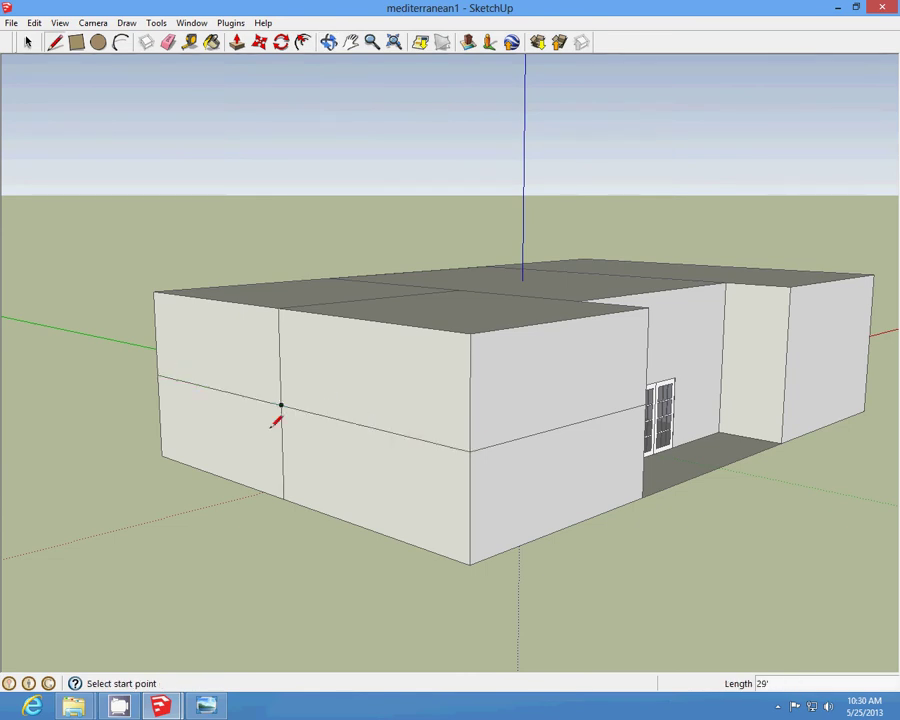
Step: Try a short vertical line down from the midpoint of the left wing's front top edge, and undo it
click(328, 42)
mouse_move(550, 382)
mouse_down()
mouse_move(239, 382)
mouse_move(492, 442)
mouse_move(310, 394)
mouse_move(117, 327)
mouse_move(374, 402)
mouse_move(319, 357)
mouse_up()
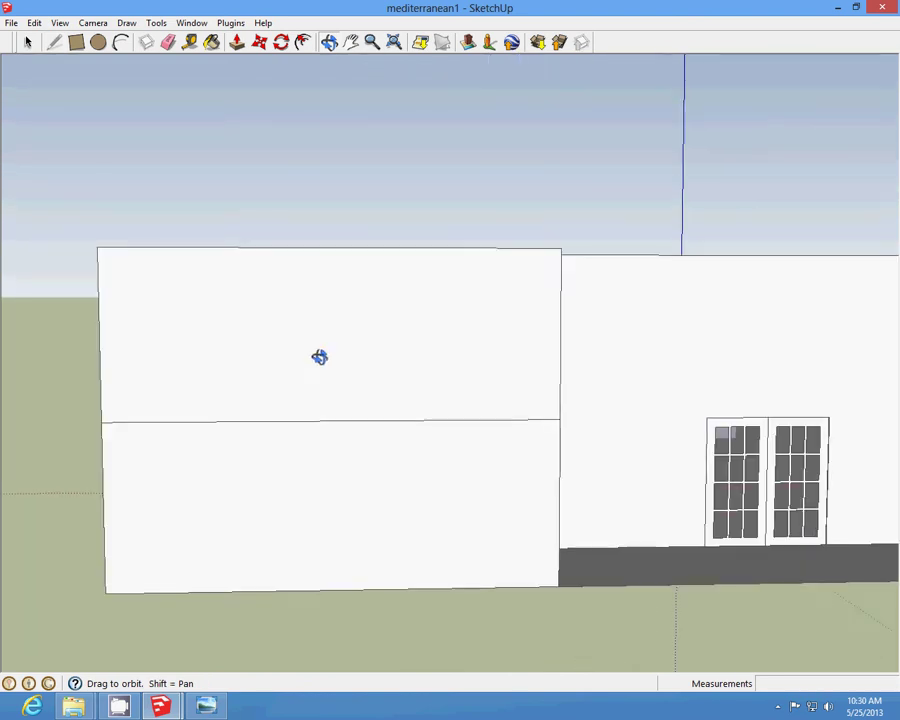
scroll(319, 357, up, 1)
click(54, 42)
scroll(310, 236, up, 1)
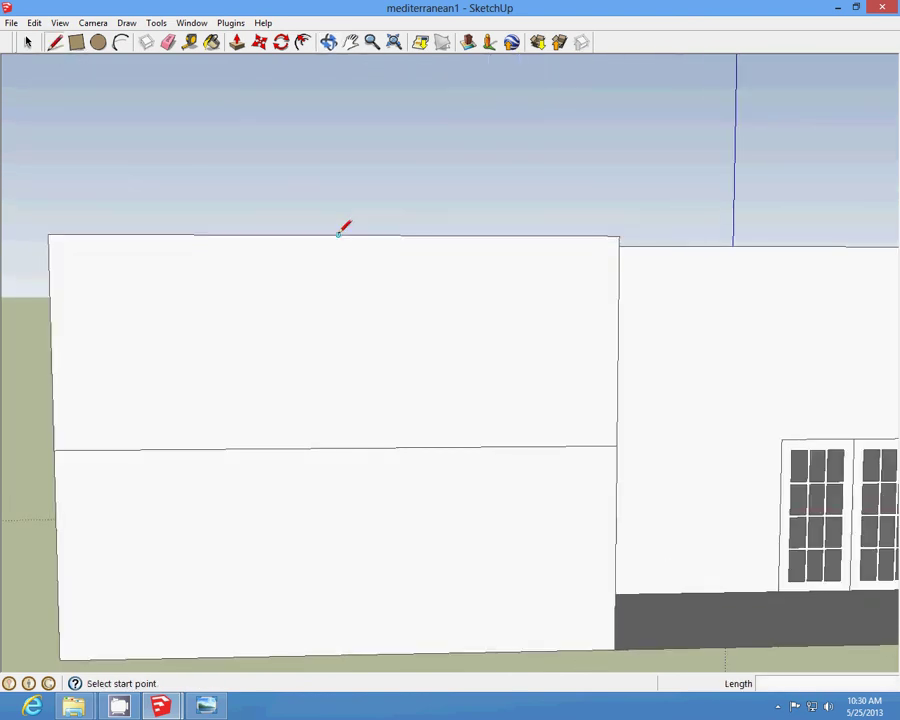
click(338, 236)
scroll(339, 240, up, 1)
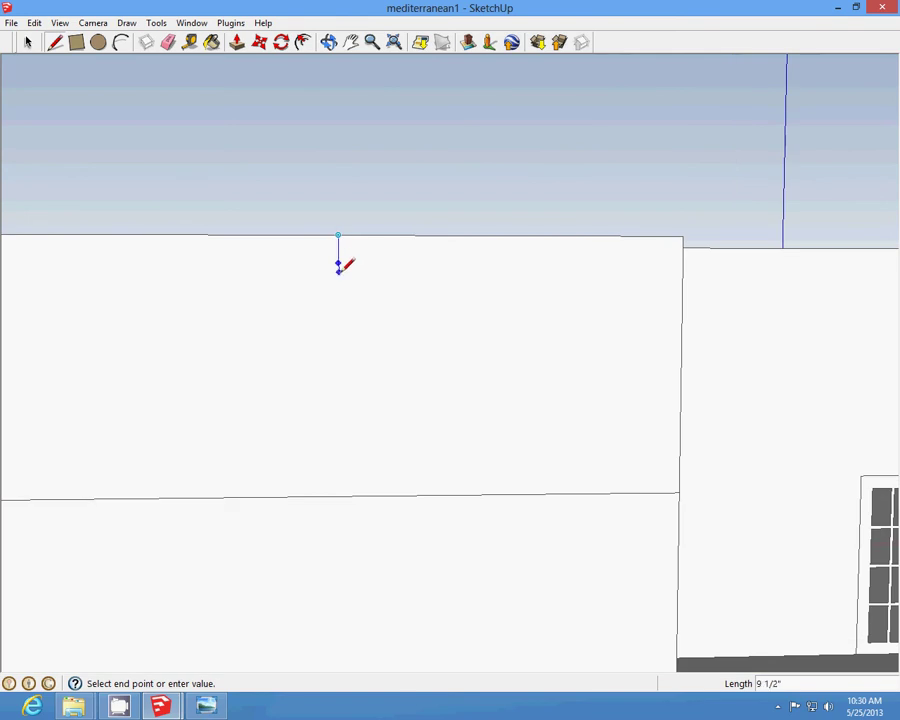
click(338, 263)
scroll(372, 283, up, 2)
key(ctrl+z)
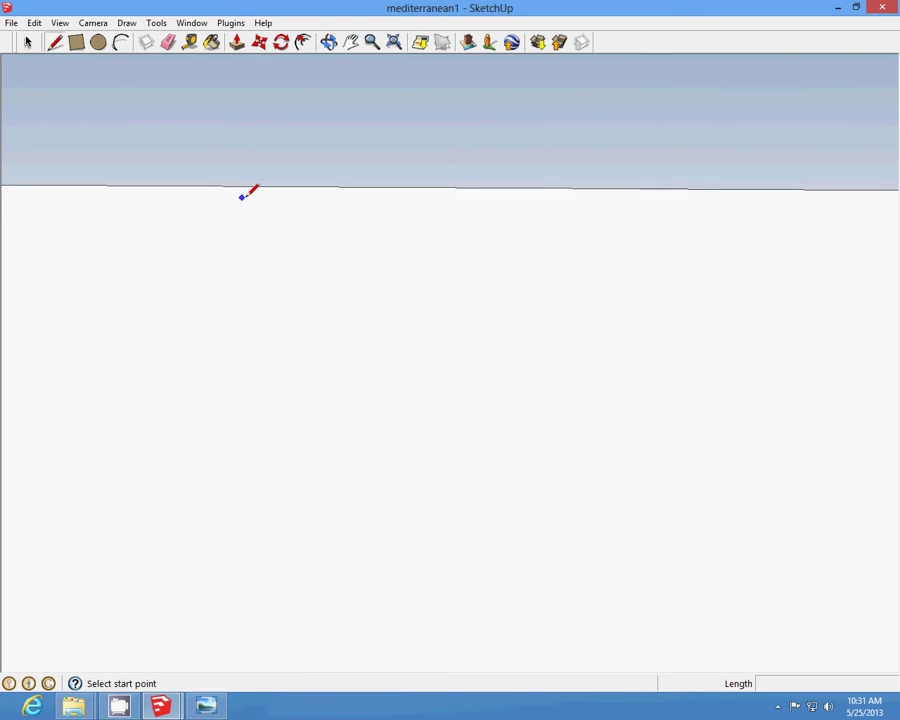
Step: Draw a vertical line about 10" long down from the midpoint of the left wing's front top edge
scroll(337, 252, down, 2)
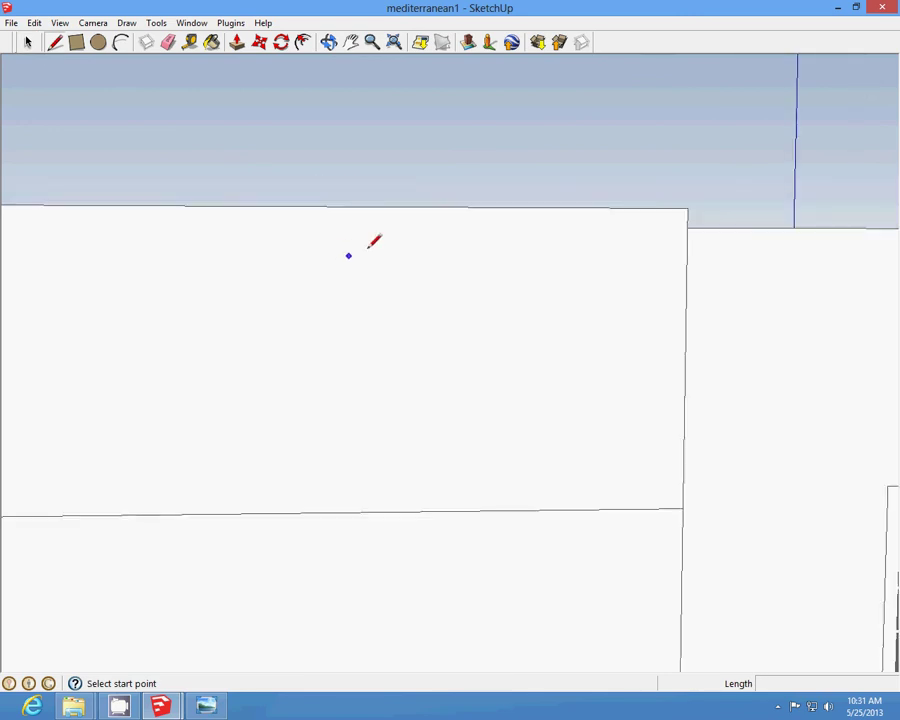
scroll(368, 245, down, 1)
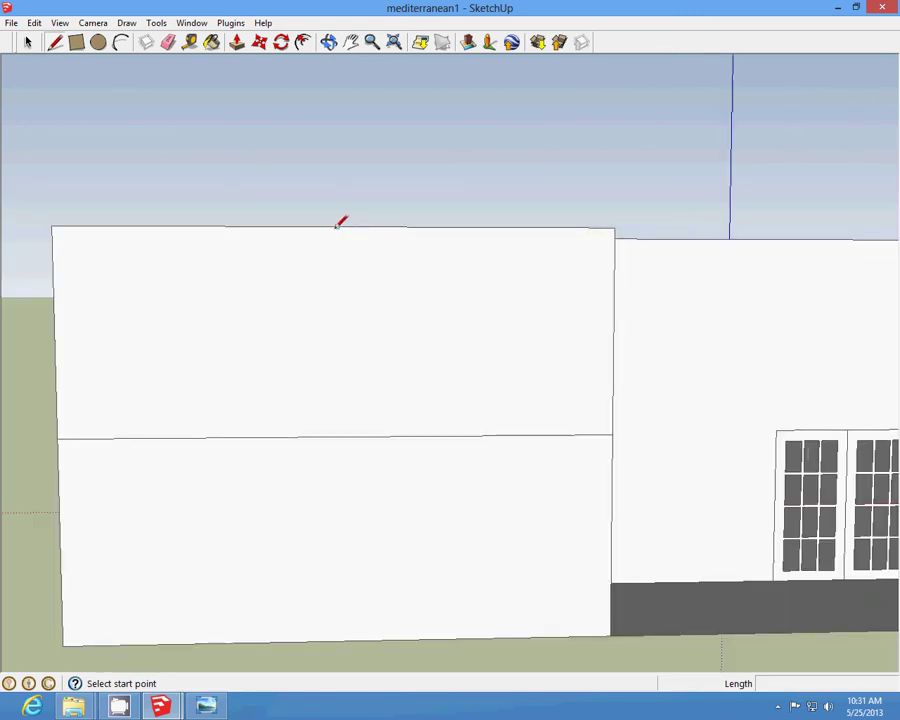
click(337, 224)
scroll(339, 228, up, 3)
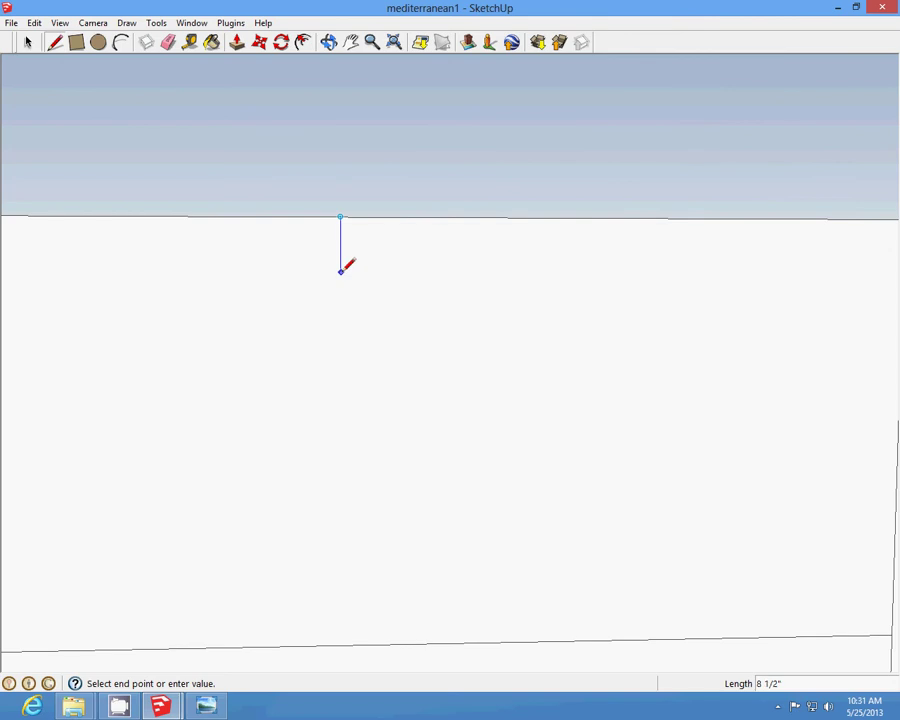
scroll(341, 268, up, 2)
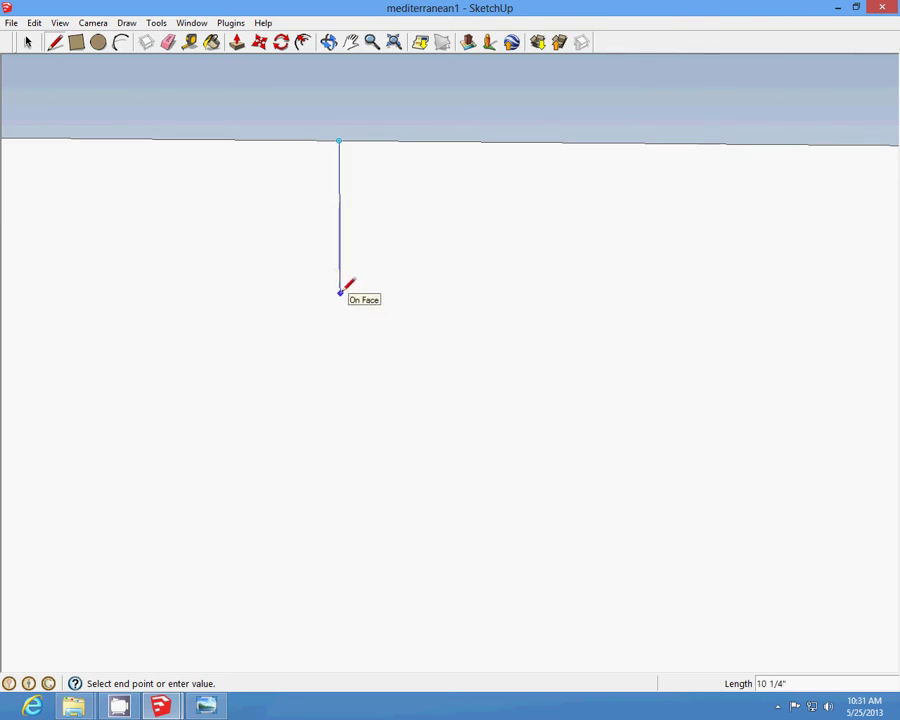
click(340, 286)
scroll(341, 288, down, 3)
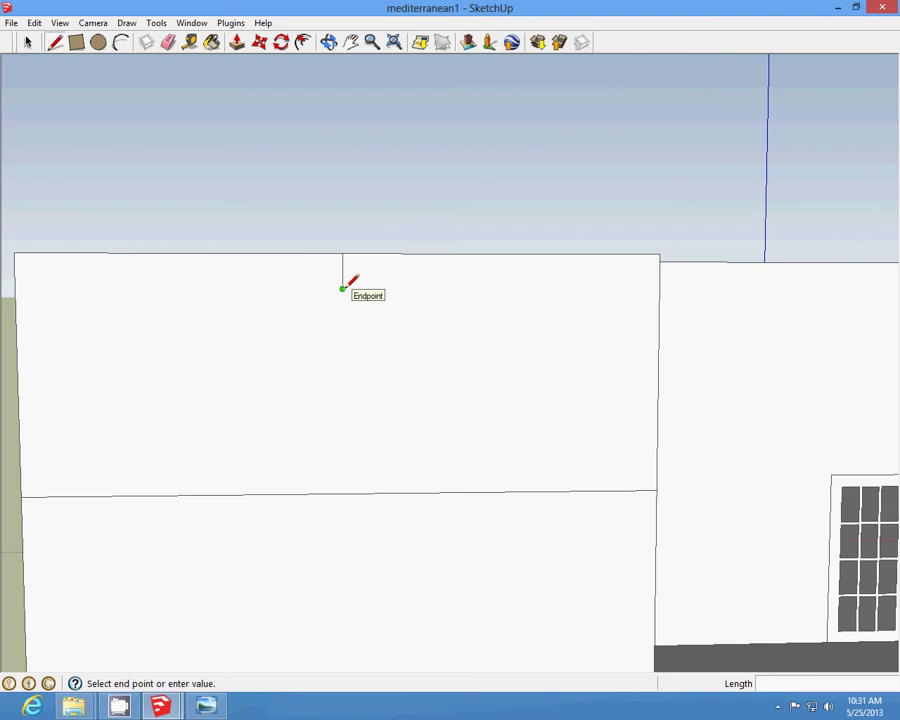
Step: Draw a 10" vertical line down from the midpoint of the top edge's left half, level with the centre line's lower end
click(52, 42)
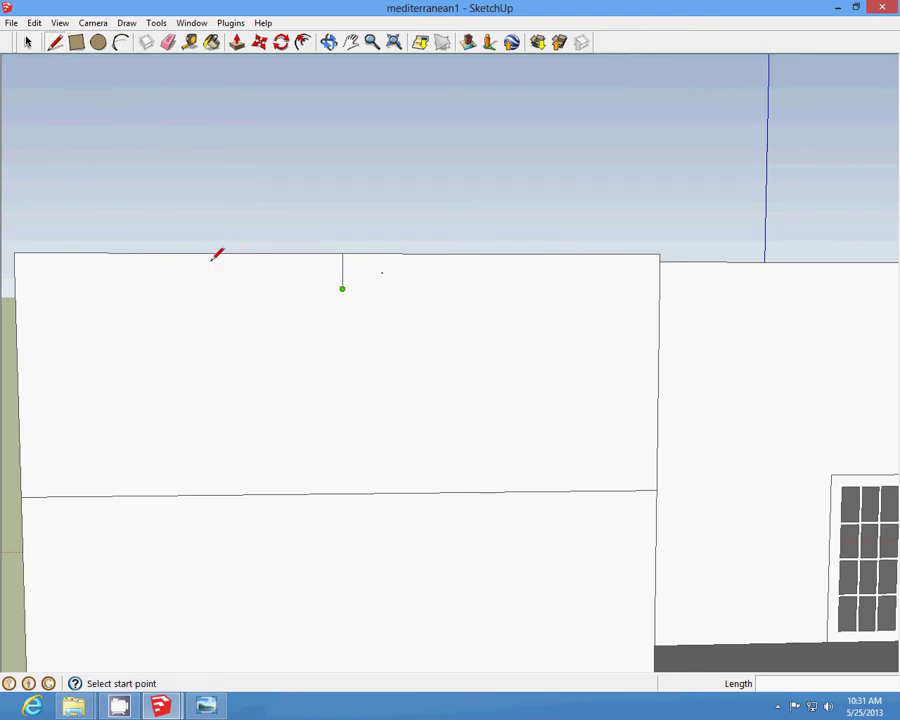
scroll(206, 250, down, 2)
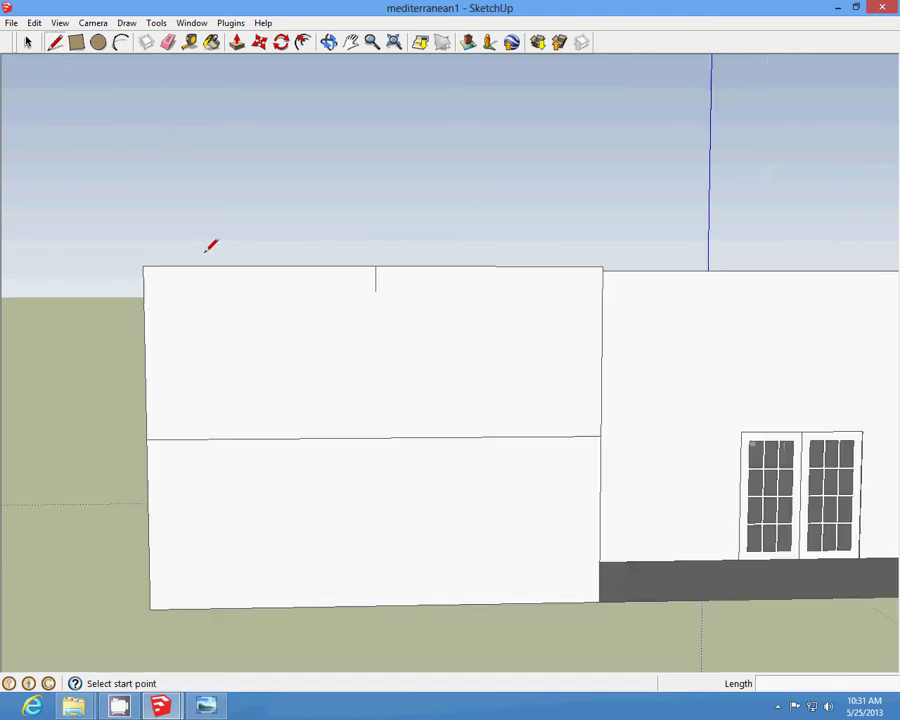
click(261, 265)
scroll(260, 265, up, 4)
scroll(256, 270, down, 2)
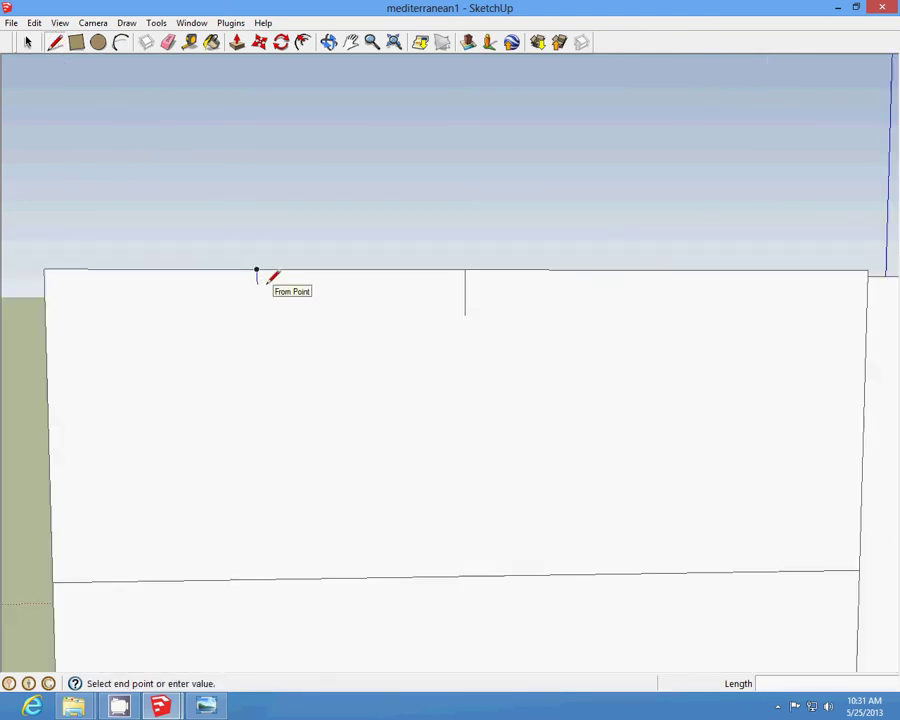
scroll(257, 320, up, 2)
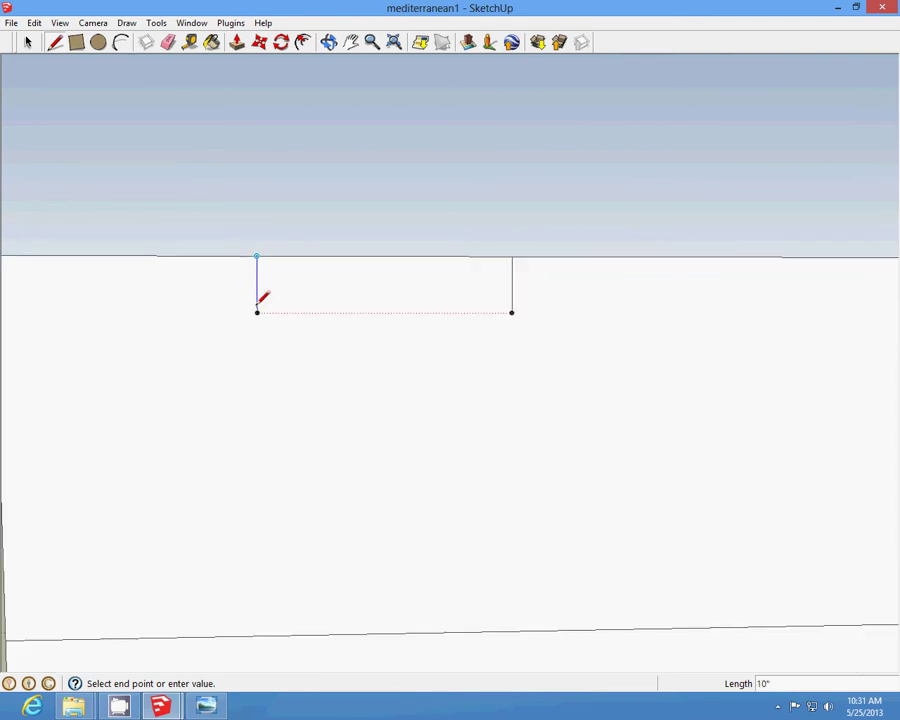
click(257, 312)
Step: Draw a rectangular window outline about 3' wide and 3' 7 1/2" high, centred below the left 10" line
scroll(257, 310, down, 2)
scroll(240, 306, up, 2)
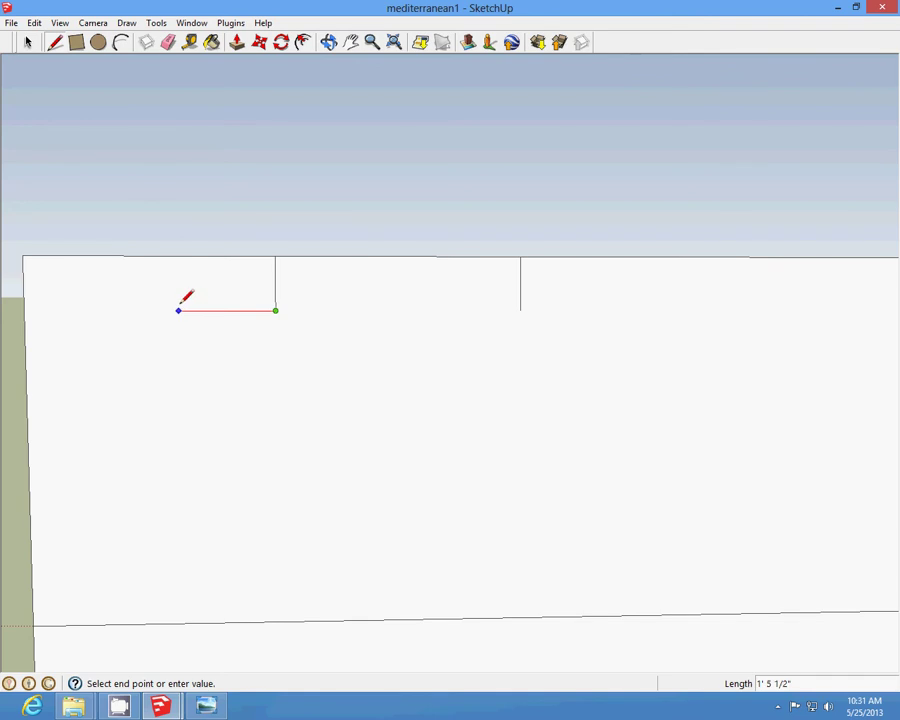
click(176, 310)
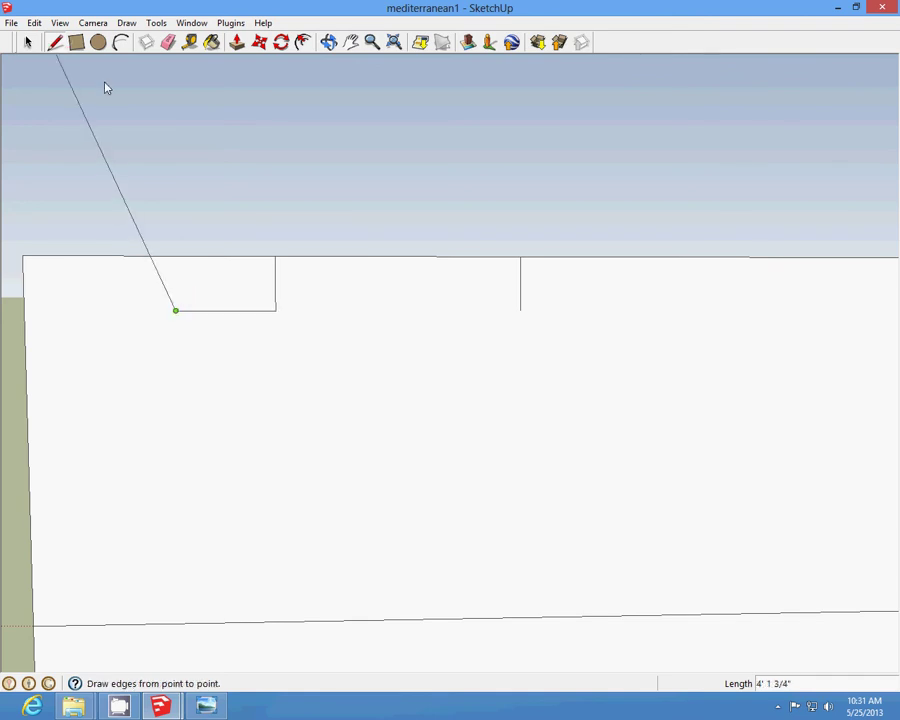
click(55, 42)
click(275, 310)
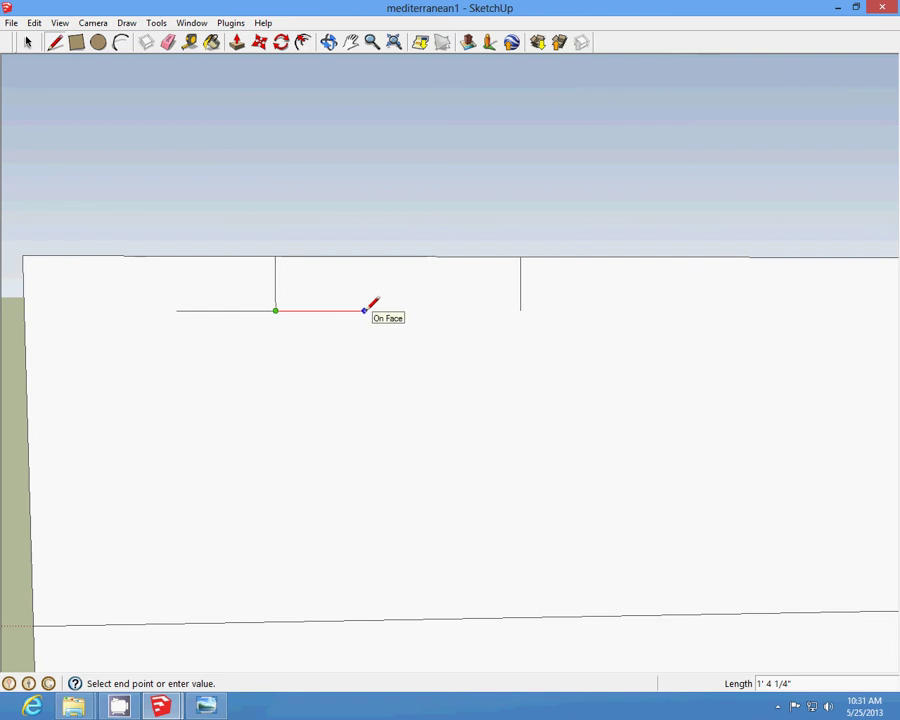
click(374, 310)
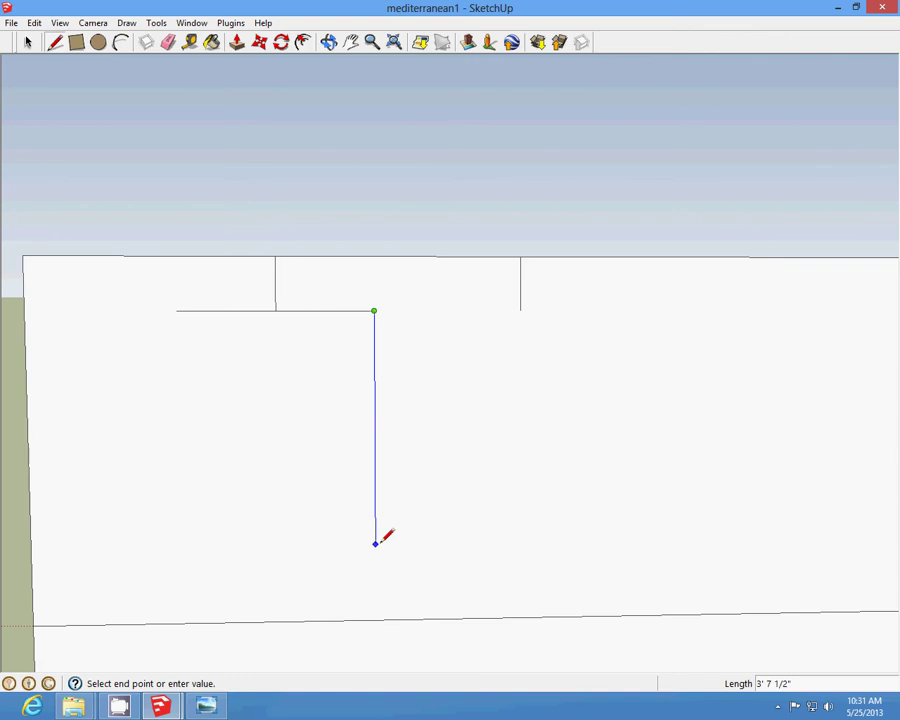
click(375, 543)
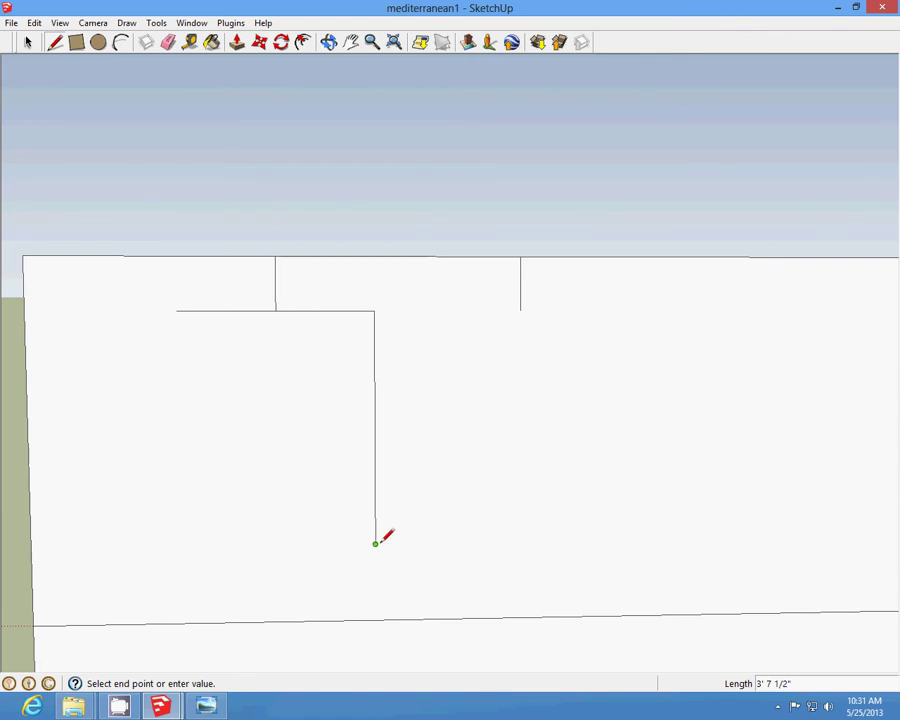
click(180, 545)
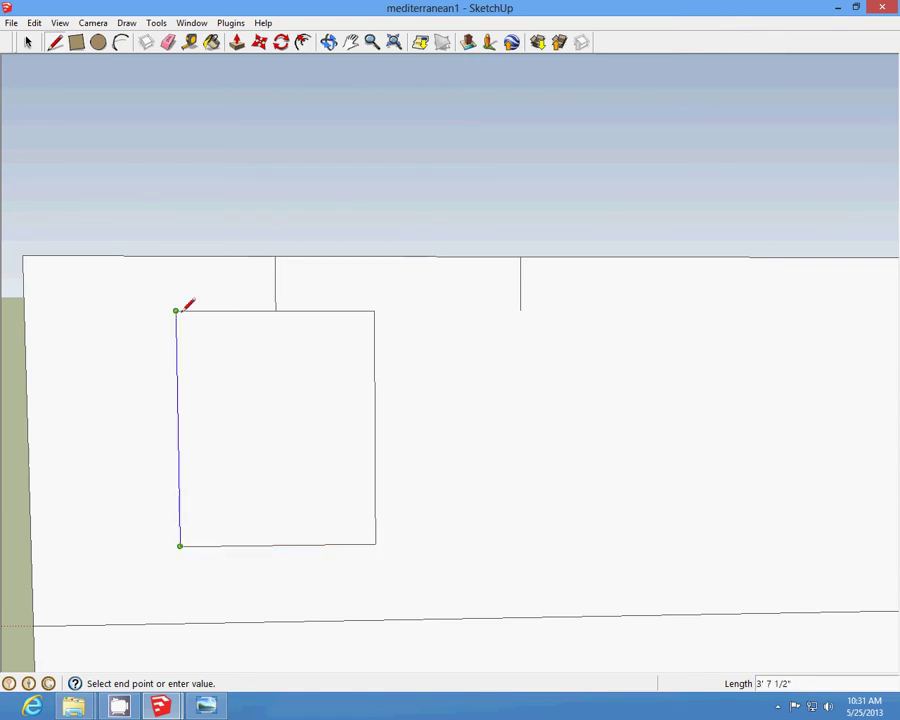
click(176, 311)
Step: Cut the short vertical line joining the window outline to the wall's top edge
click(28, 43)
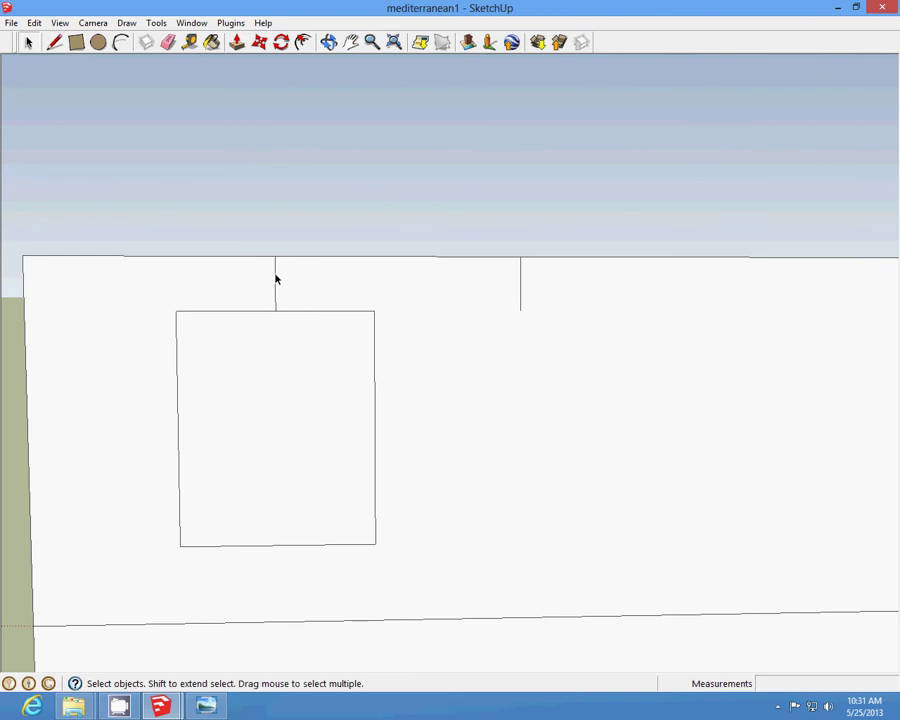
click(276, 279)
click(34, 22)
click(56, 74)
Step: Draw a vertical line down from the midpoint of the top edge's right half, level with the centre line's lower end
scroll(102, 276, down, 2)
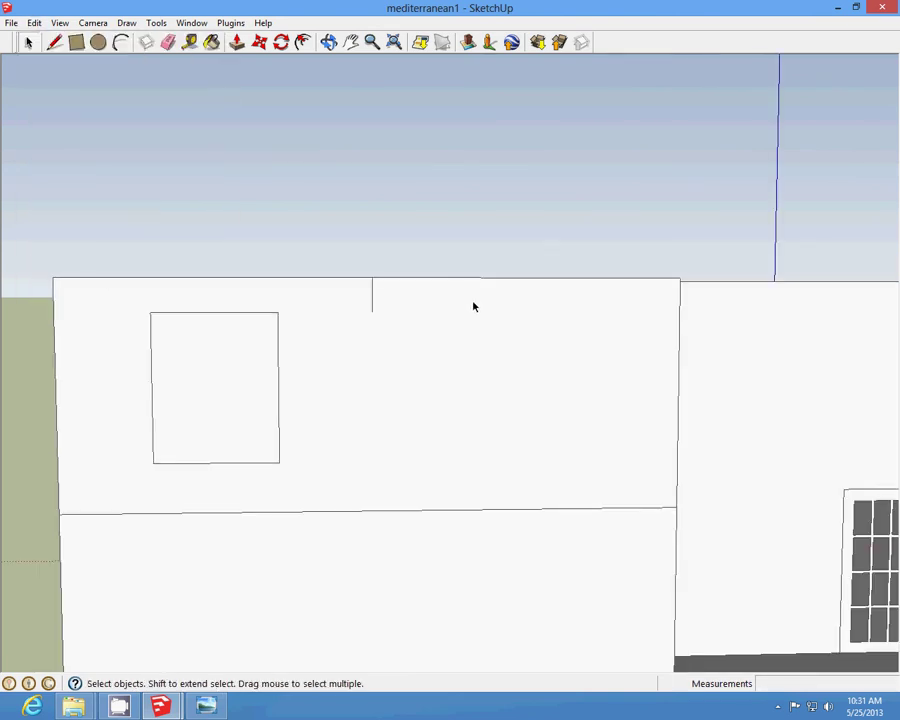
scroll(474, 306, up, 1)
click(50, 43)
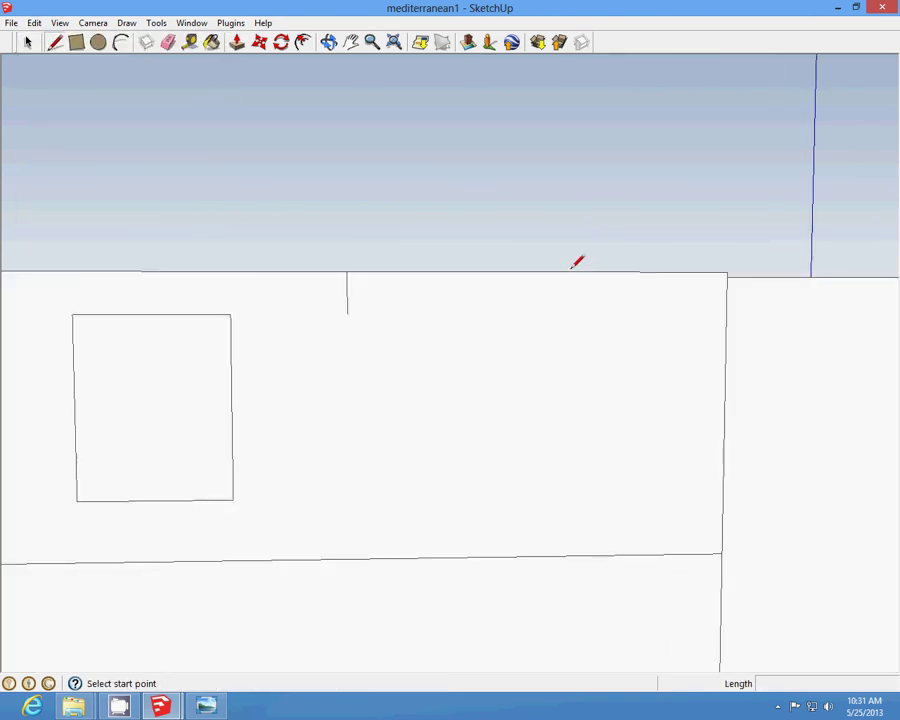
click(538, 270)
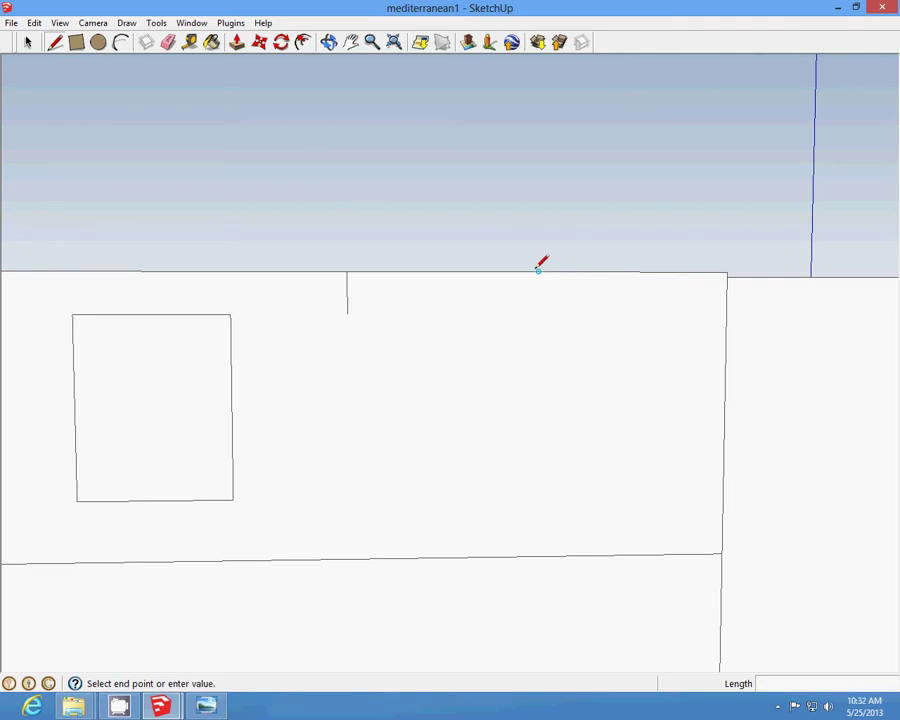
scroll(538, 272, up, 1)
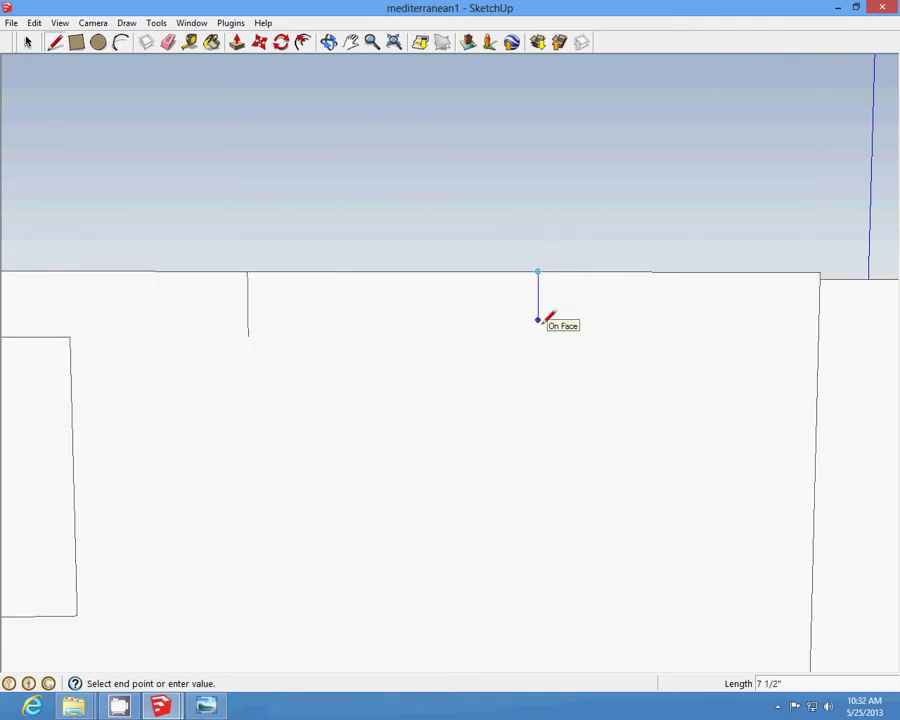
click(538, 335)
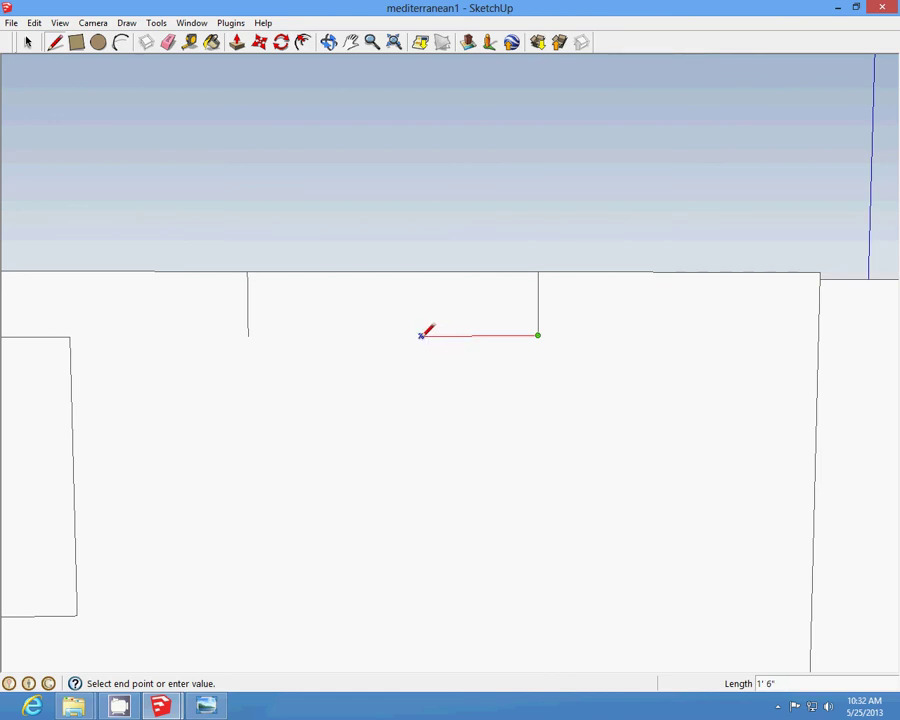
Step: Draw the left half of the second window's top edge, 1' 6" long, and its left side 3' 7 1/2" down
click(420, 335)
click(34, 22)
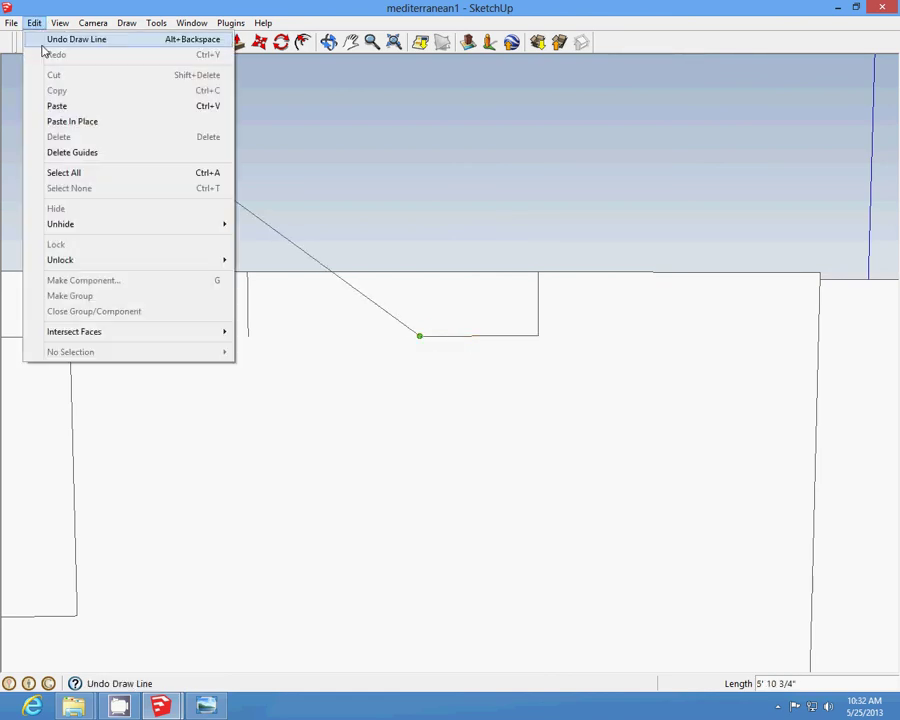
click(52, 44)
click(539, 334)
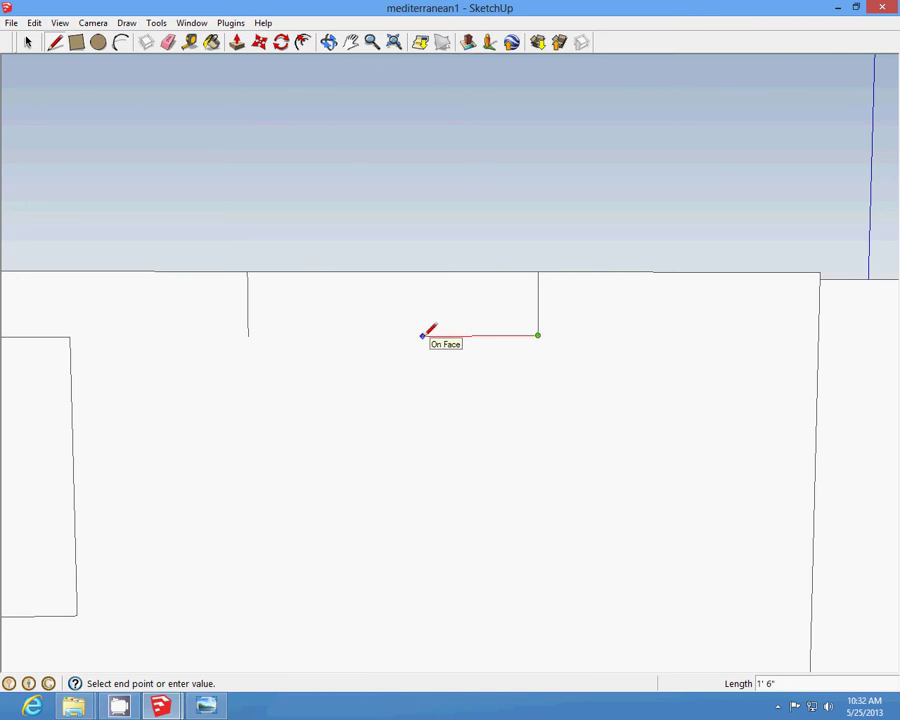
click(423, 335)
scroll(425, 336, down, 2)
scroll(423, 336, up, 1)
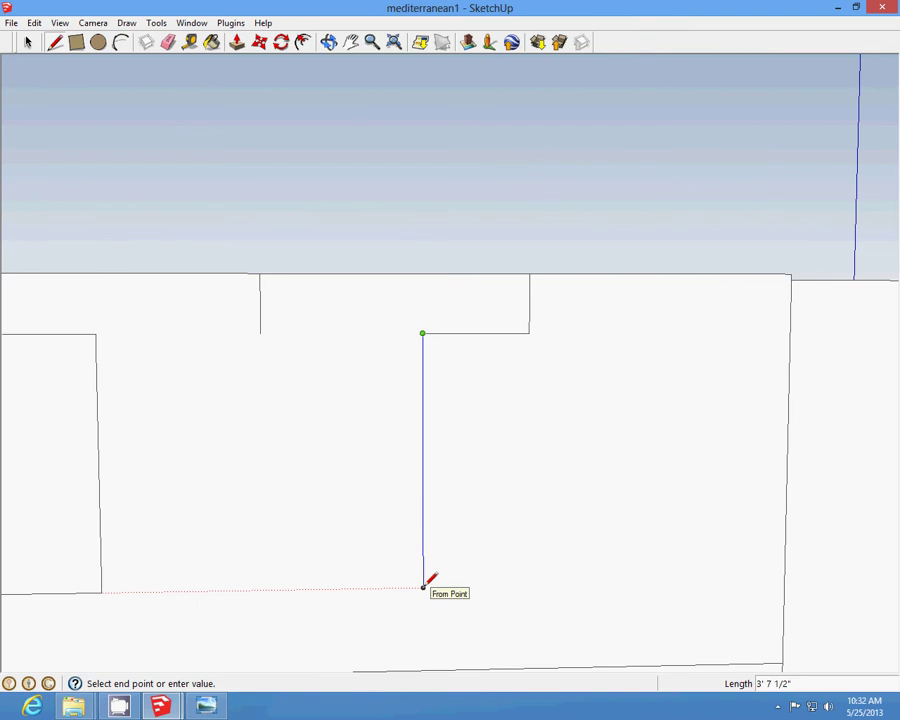
click(423, 587)
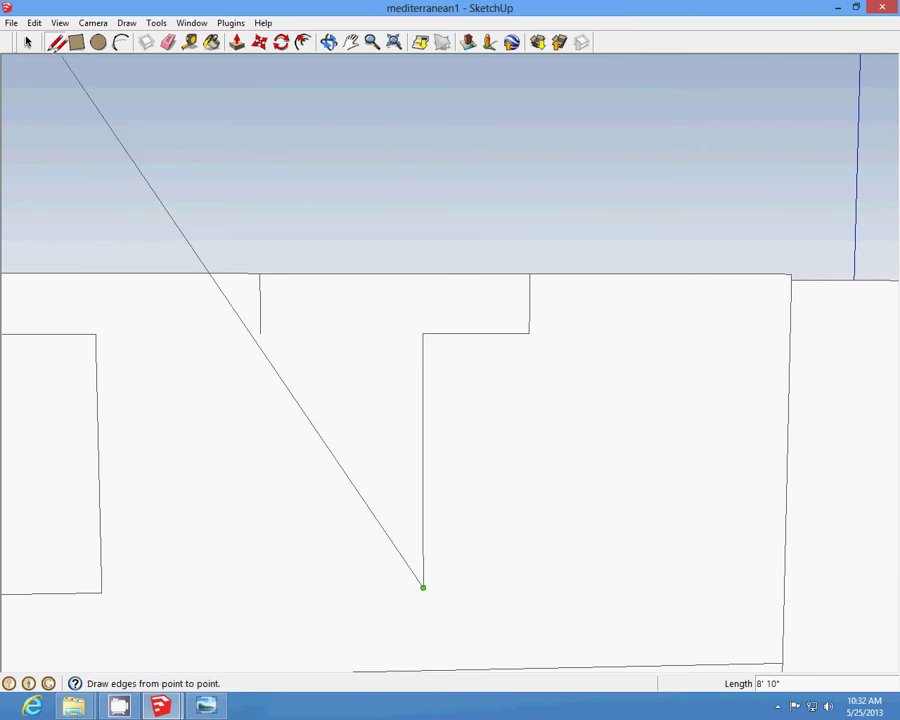
Step: Complete the second window outline with the right half of its top edge, about 1' 5 1/2" long, its right side and its bottom edge
click(56, 43)
click(529, 333)
scroll(602, 332, up, 1)
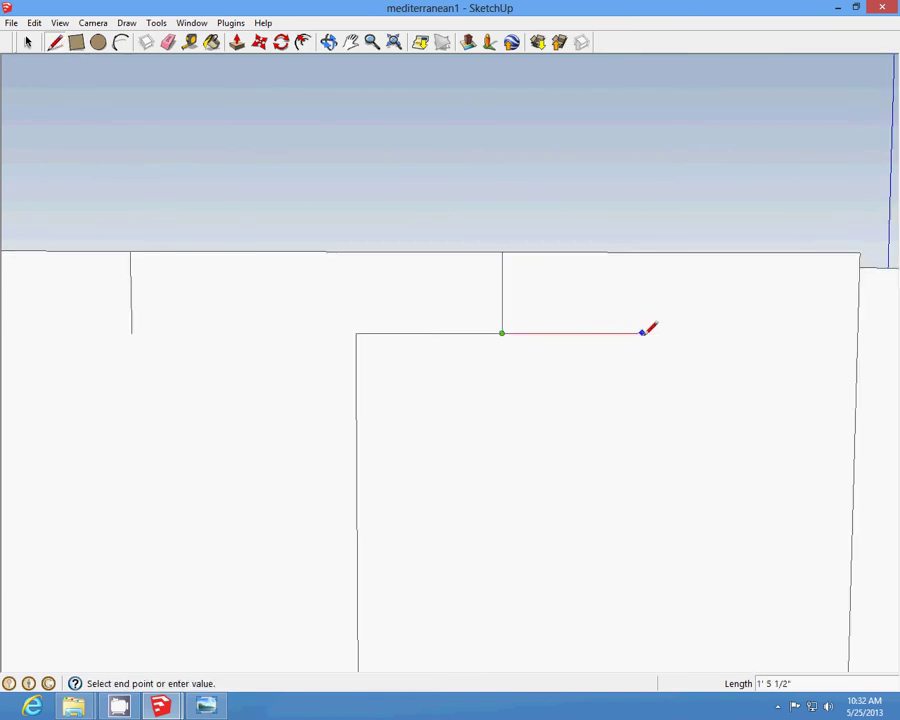
click(645, 332)
scroll(645, 332, down, 1)
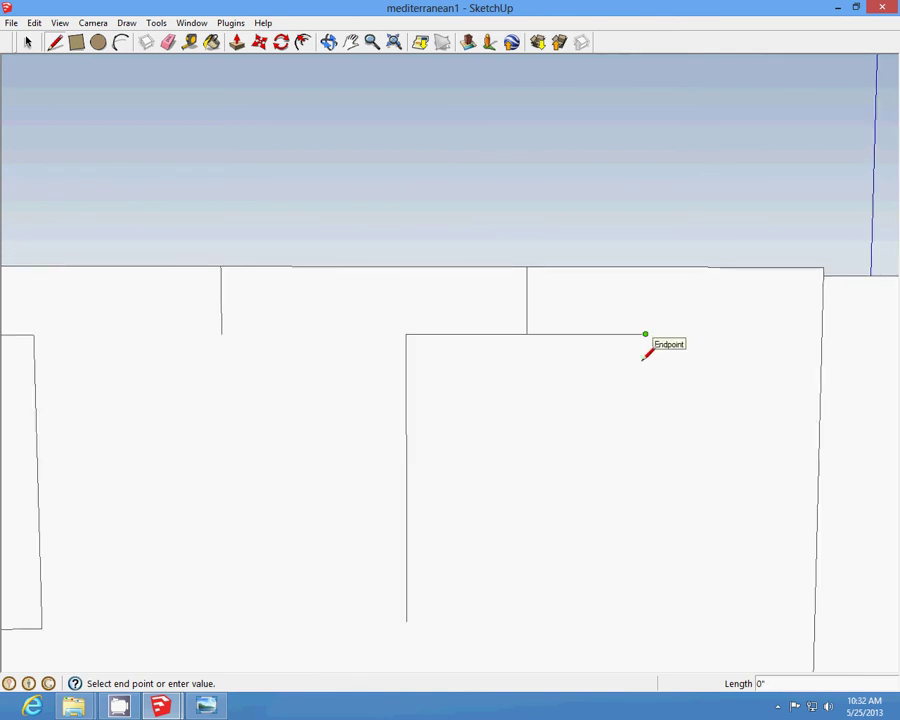
click(642, 618)
click(406, 619)
scroll(453, 399, down, 1)
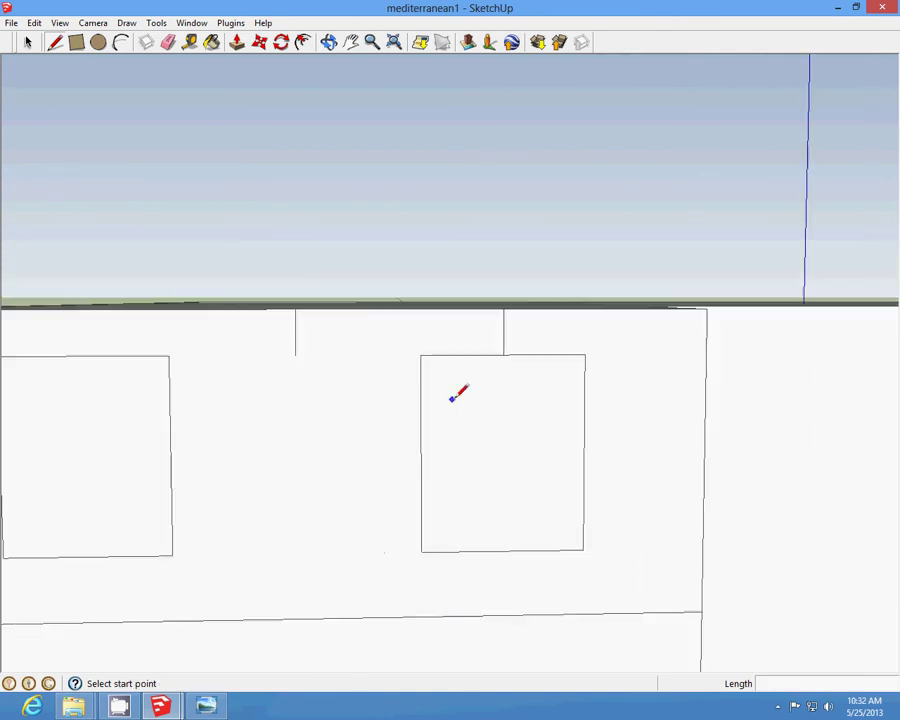
Step: Draw a vertical centre line about 5' 3/4" tall up from the midpoint of the left wing's front bottom edge
scroll(455, 397, down, 1)
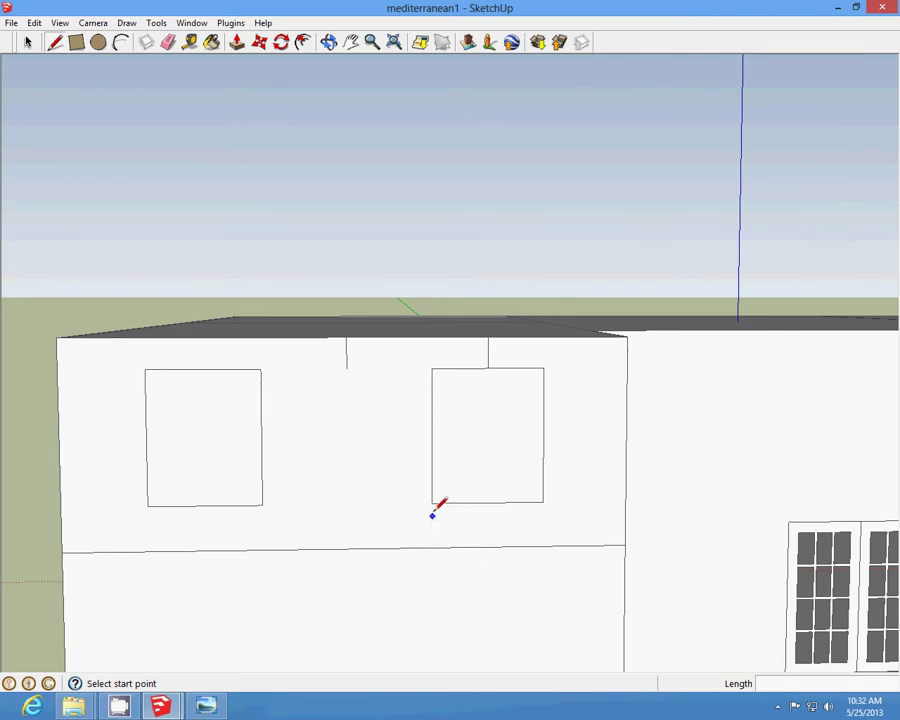
scroll(452, 385, down, 3)
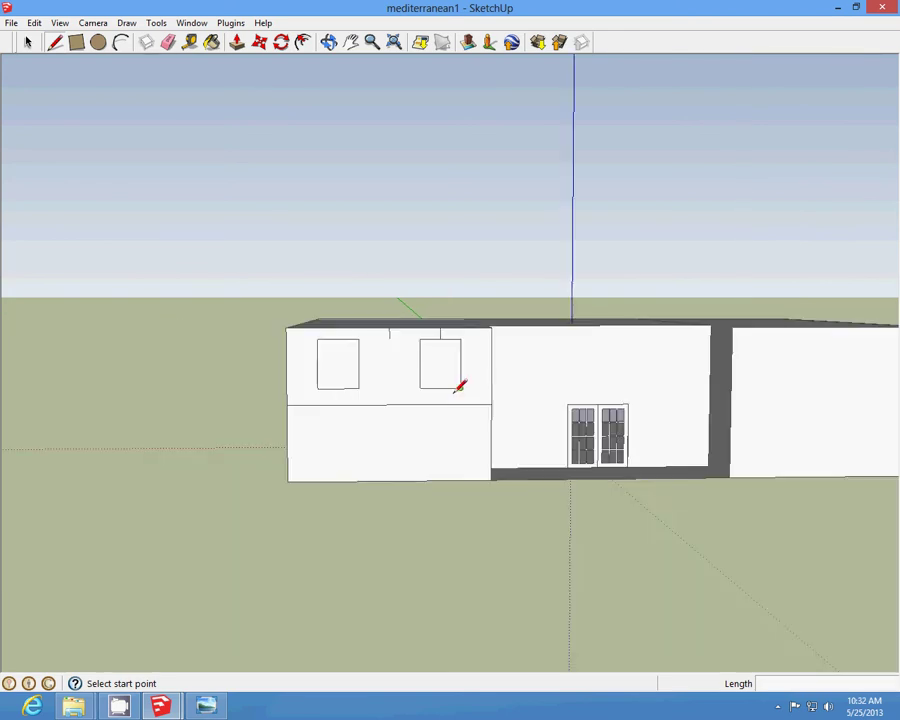
scroll(417, 378, up, 5)
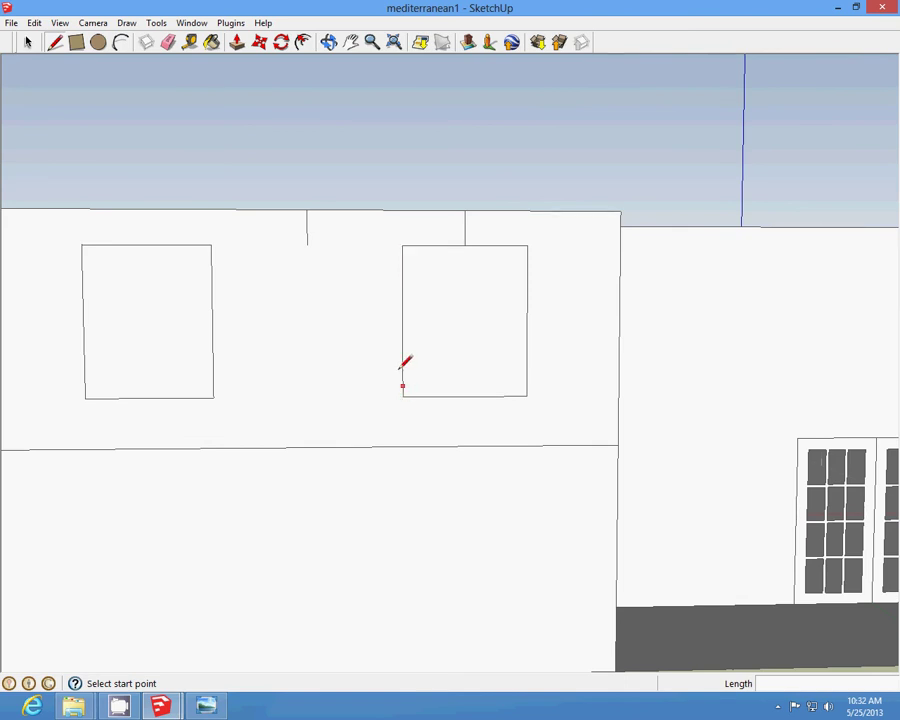
click(330, 42)
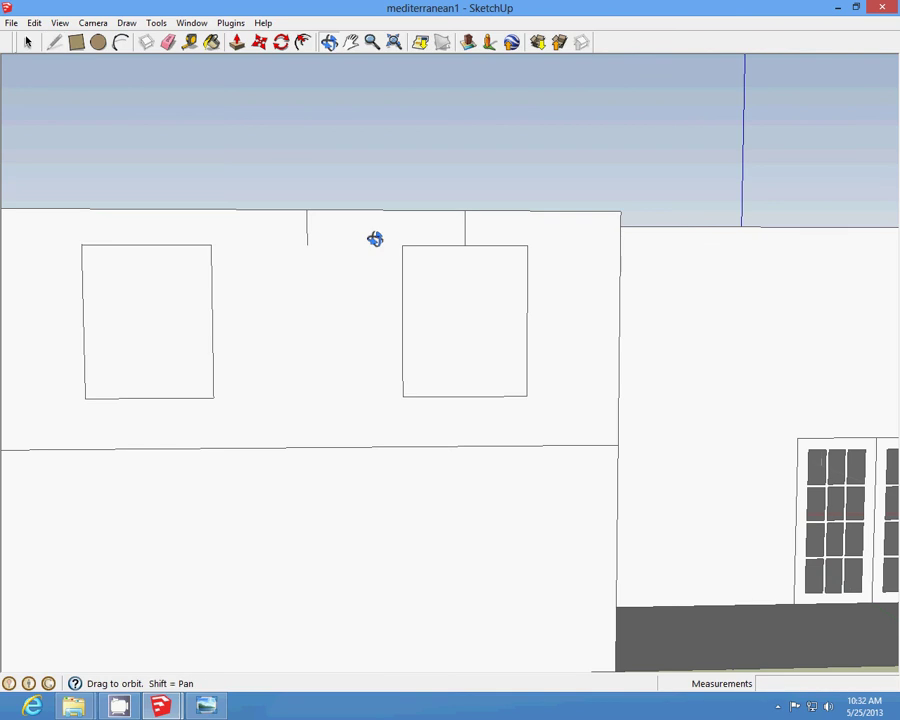
drag(374, 238, 137, 124)
click(53, 44)
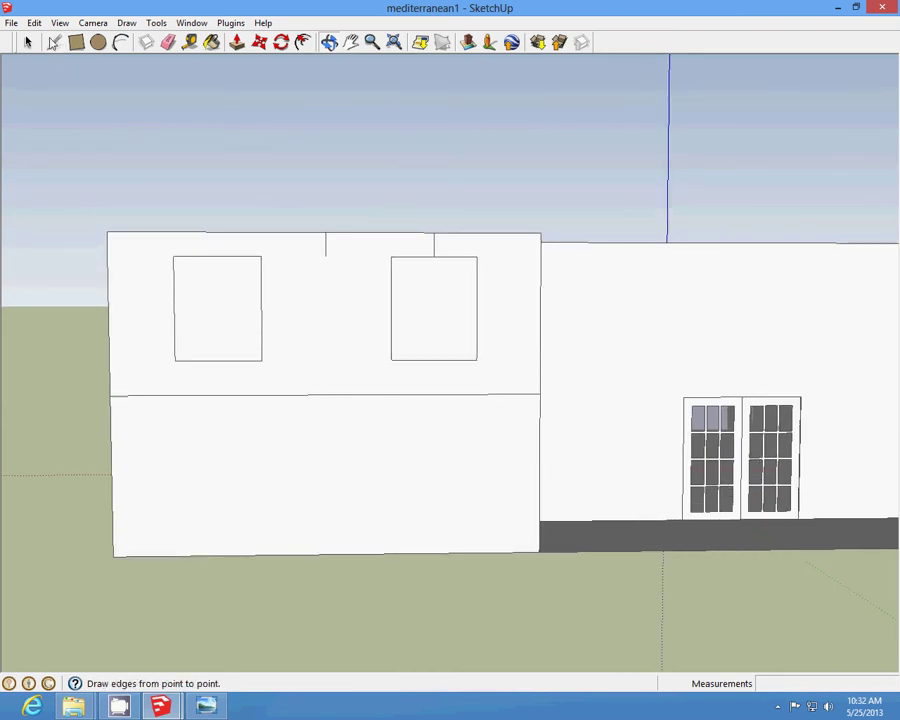
click(328, 553)
scroll(335, 425, up, 6)
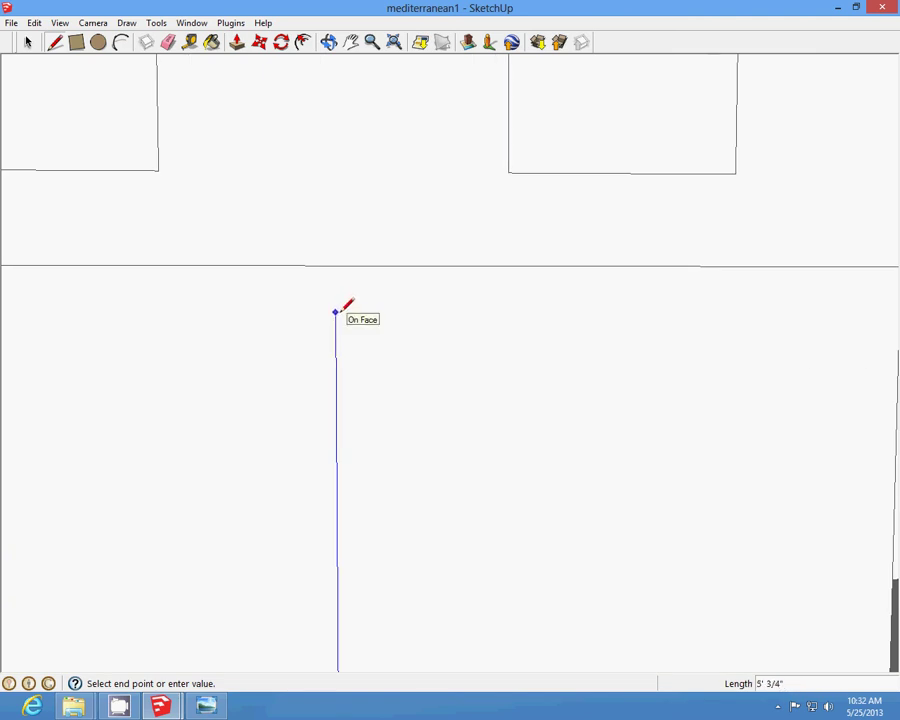
click(336, 312)
scroll(376, 310, down, 4)
scroll(224, 308, up, 3)
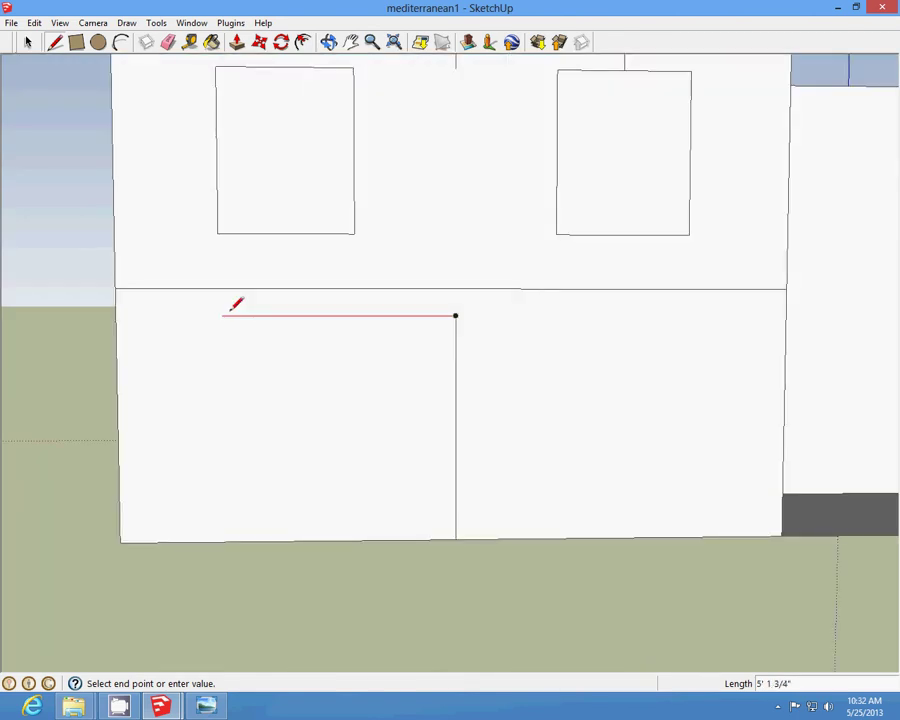
key(Escape)
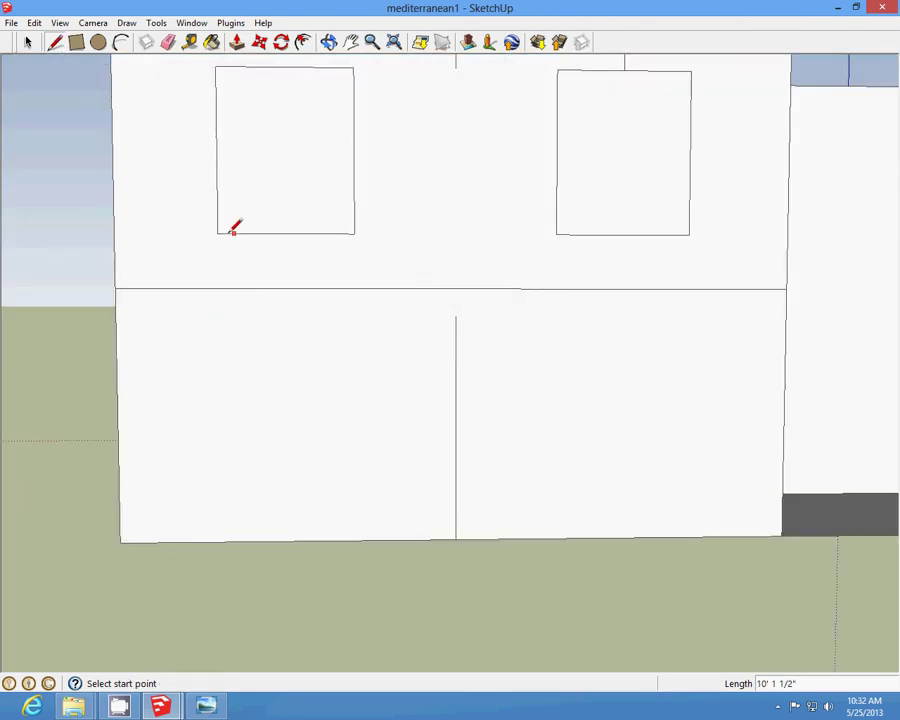
Step: Extend the left window's outer side down to the horizontal line, and draw the garage opening's left half 5' 3" wide and 5' 3/4" high
click(218, 233)
click(219, 288)
click(455, 316)
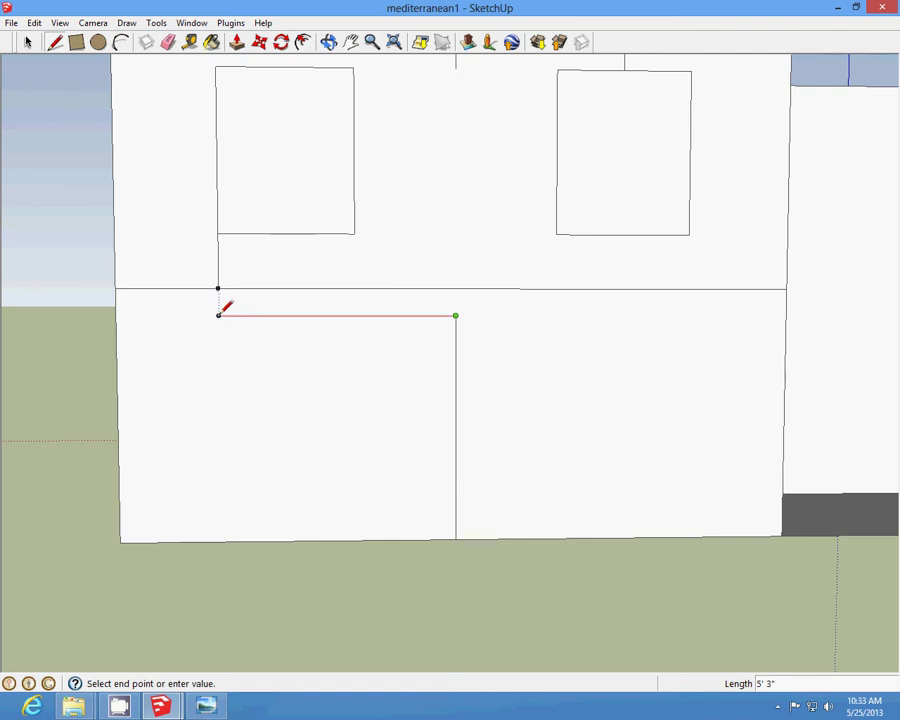
click(219, 316)
click(221, 540)
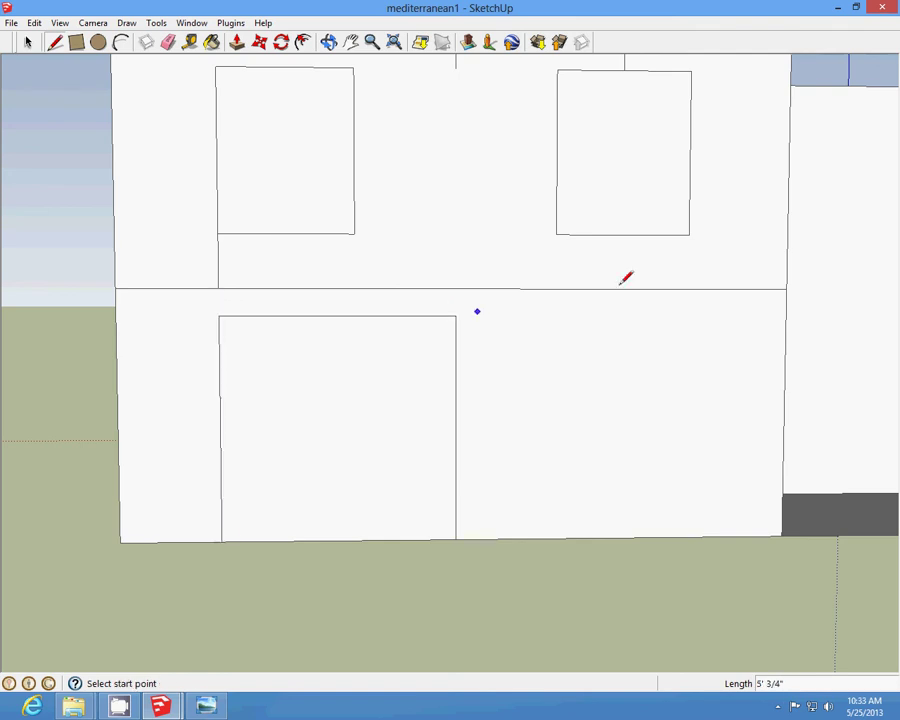
Step: Extend the right window's outer side 1' 2 1/2" down to the horizontal line, and draw the garage opening's right half 5' 3/4" high
click(689, 234)
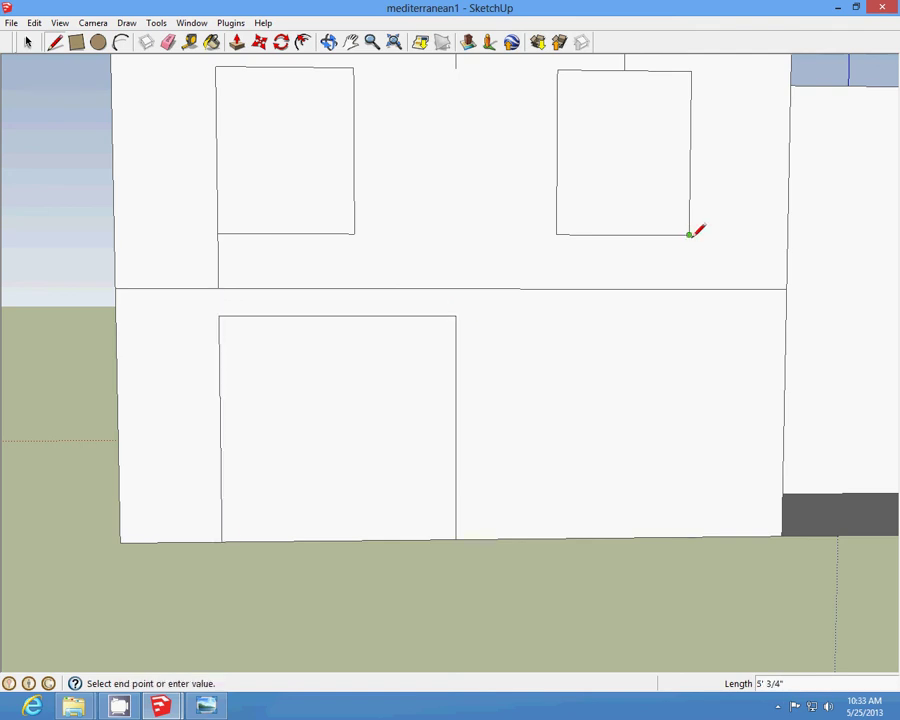
click(688, 289)
click(456, 316)
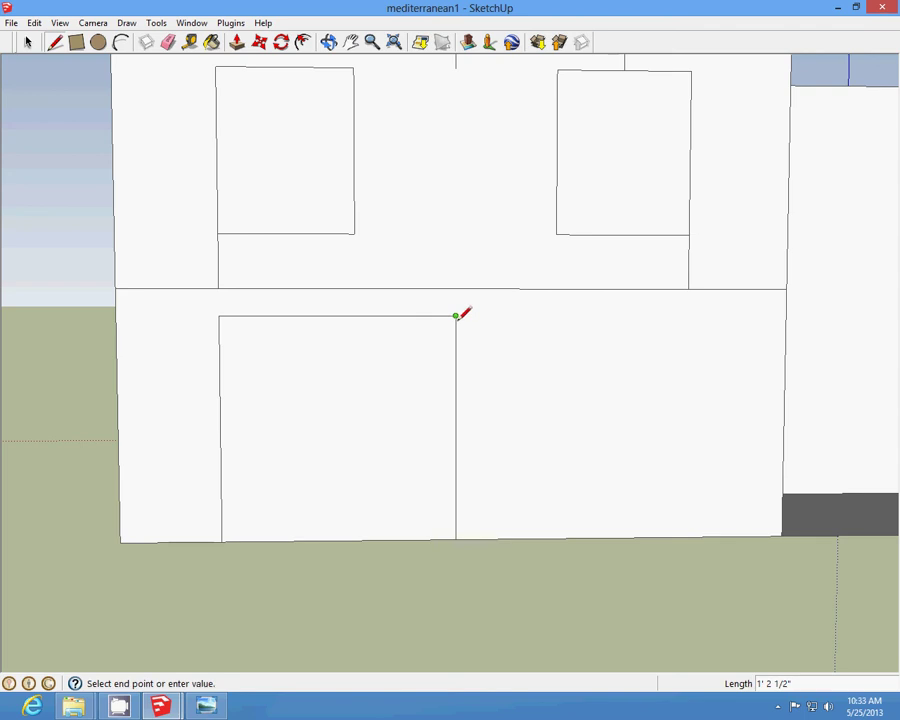
click(687, 316)
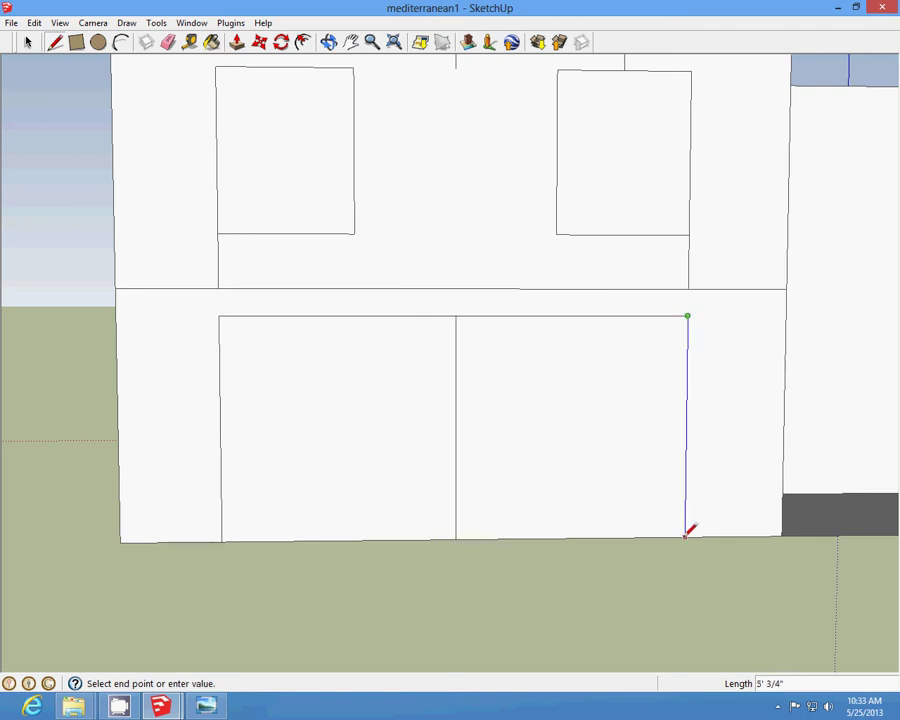
click(686, 535)
Step: Cut the two short vertical lines between the windows' outer corners and the horizontal line above the garage opening
click(27, 46)
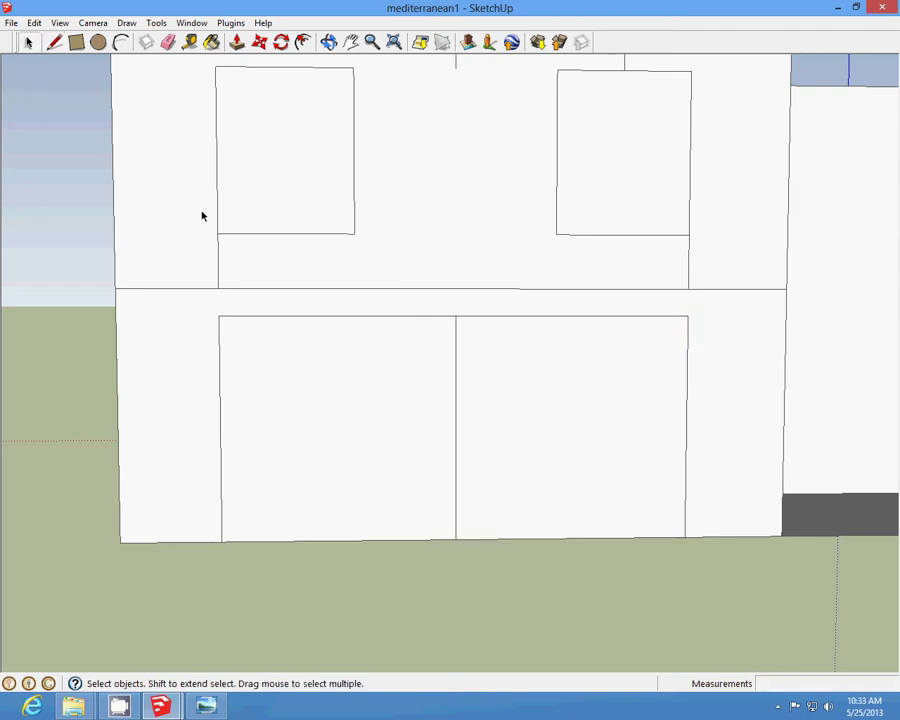
click(218, 256)
click(34, 22)
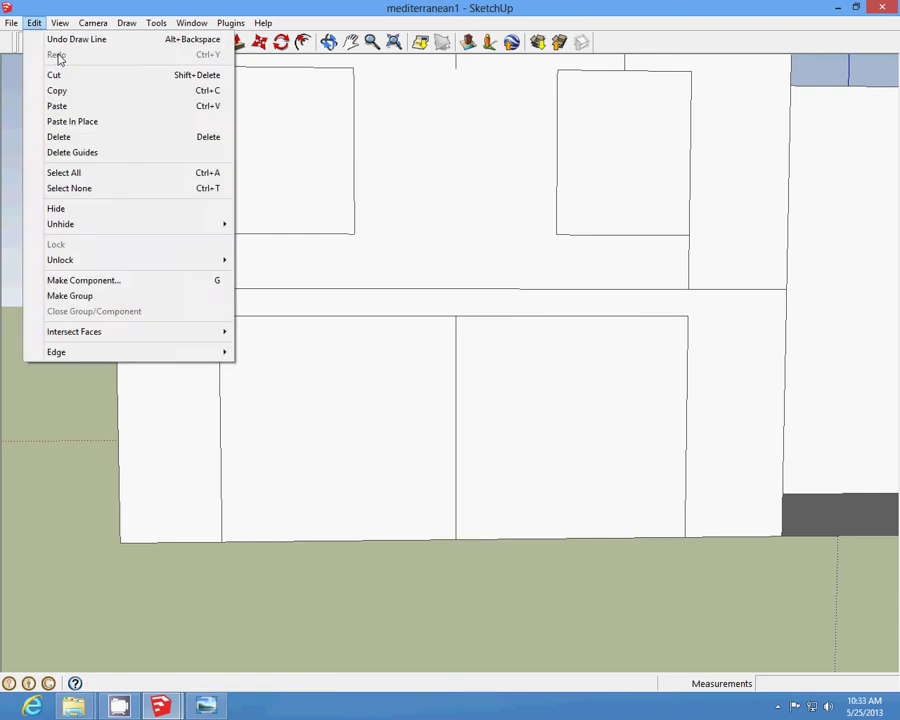
click(53, 75)
click(688, 270)
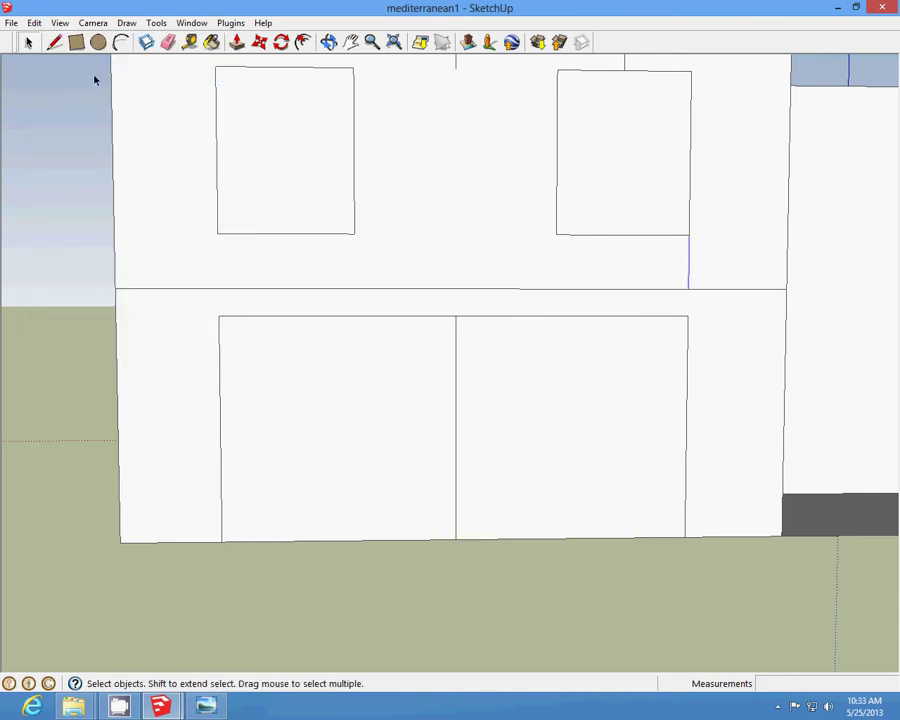
click(34, 22)
click(53, 75)
Step: Cut the garage outline's vertical centre line and its face to open the garage, and save the model
click(455, 342)
click(34, 22)
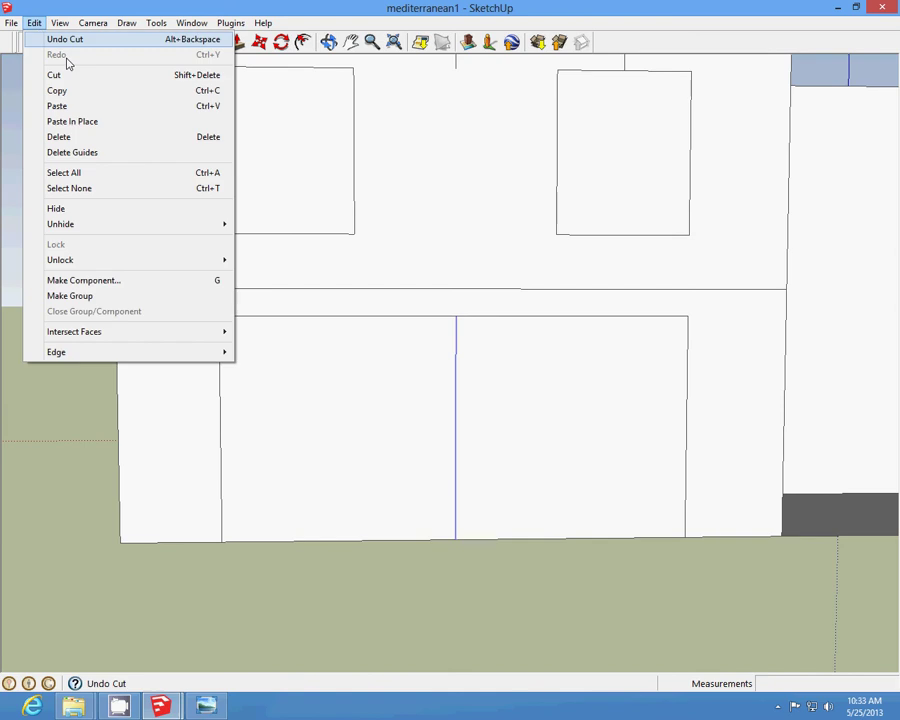
click(60, 75)
click(34, 22)
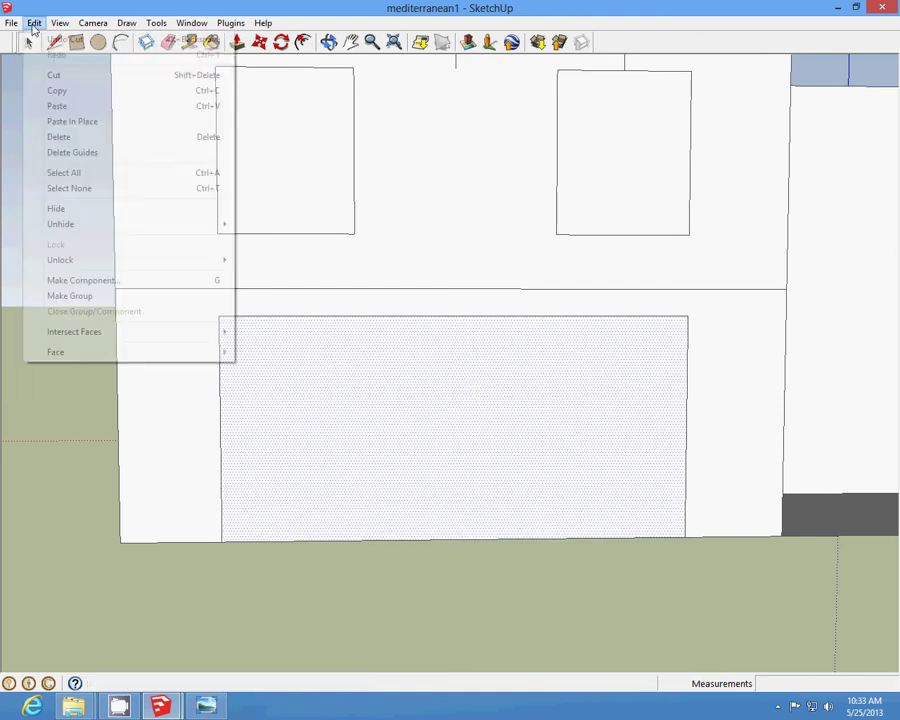
click(60, 76)
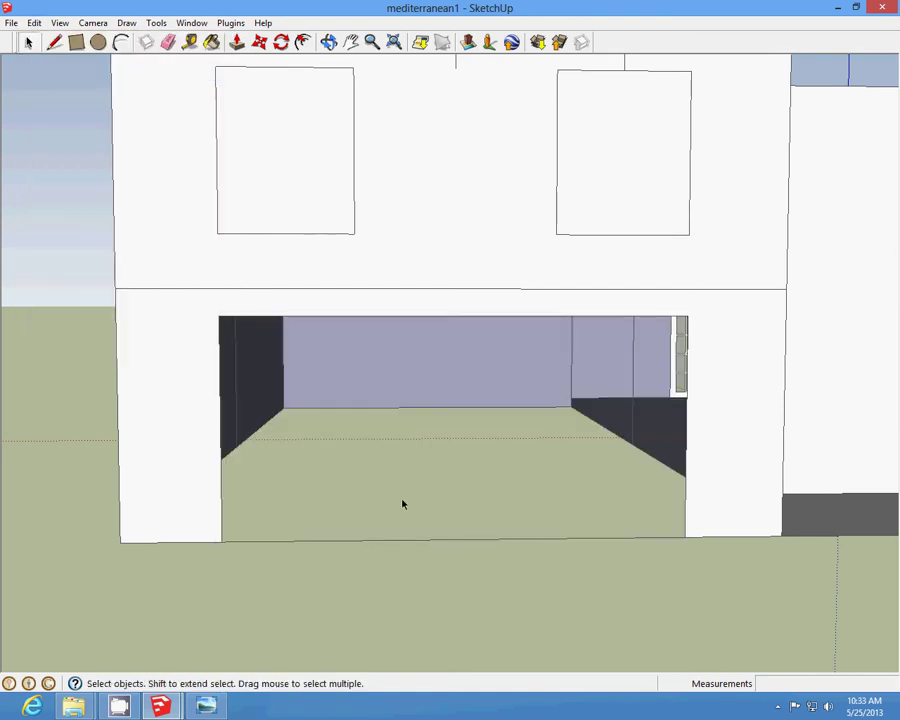
click(11, 22)
click(56, 72)
Step: Draw a line across the left wing's open underside, from the central floor's edge to the outer wall, to close it with faces
click(328, 42)
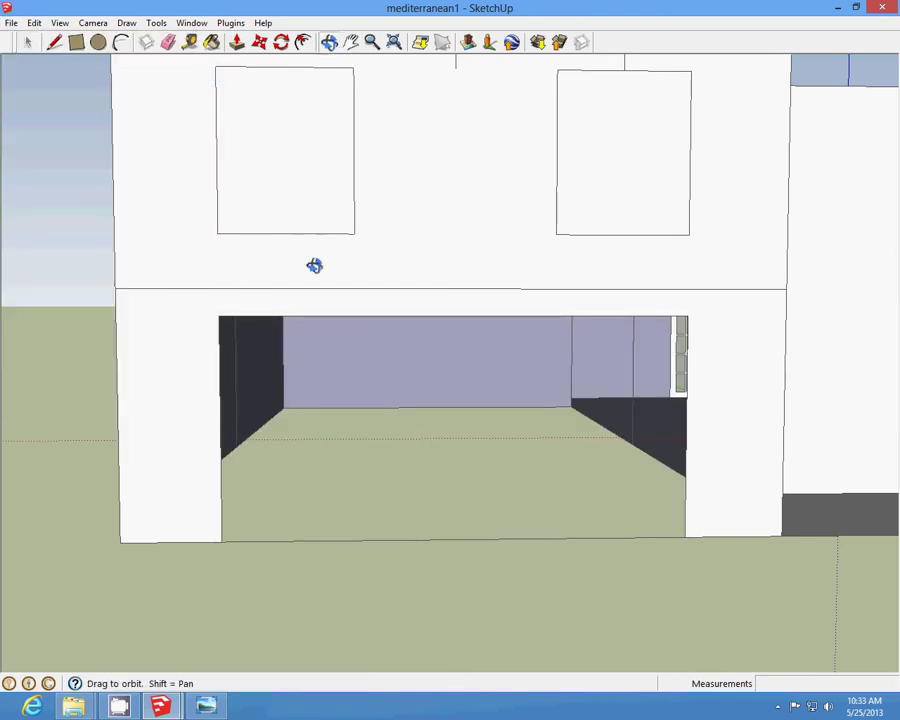
drag(313, 263, 455, 486)
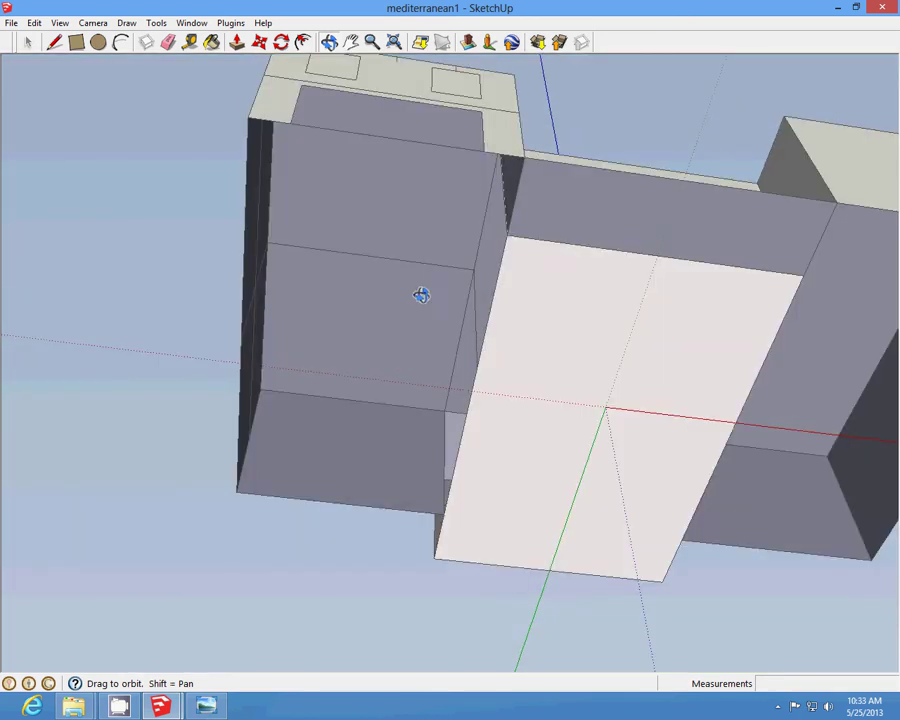
click(54, 41)
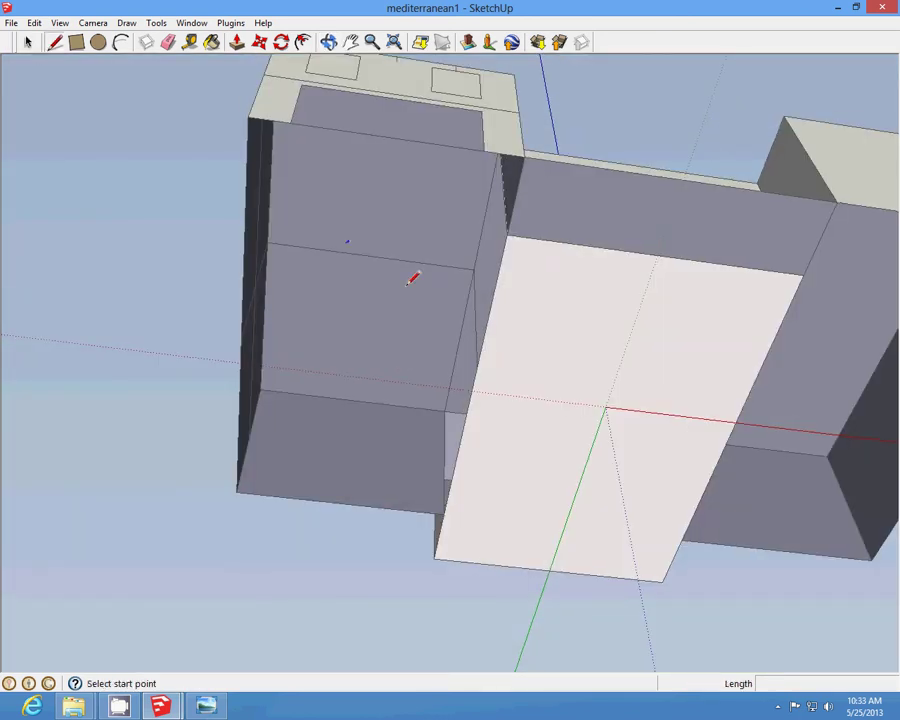
click(476, 367)
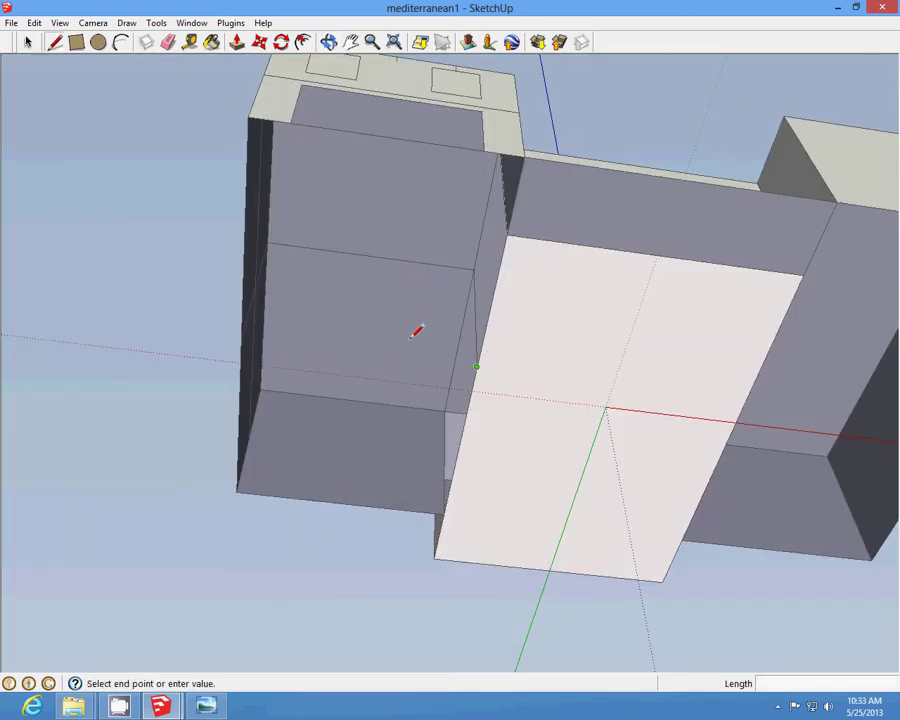
click(242, 326)
middle_drag(242, 326, 30, 55)
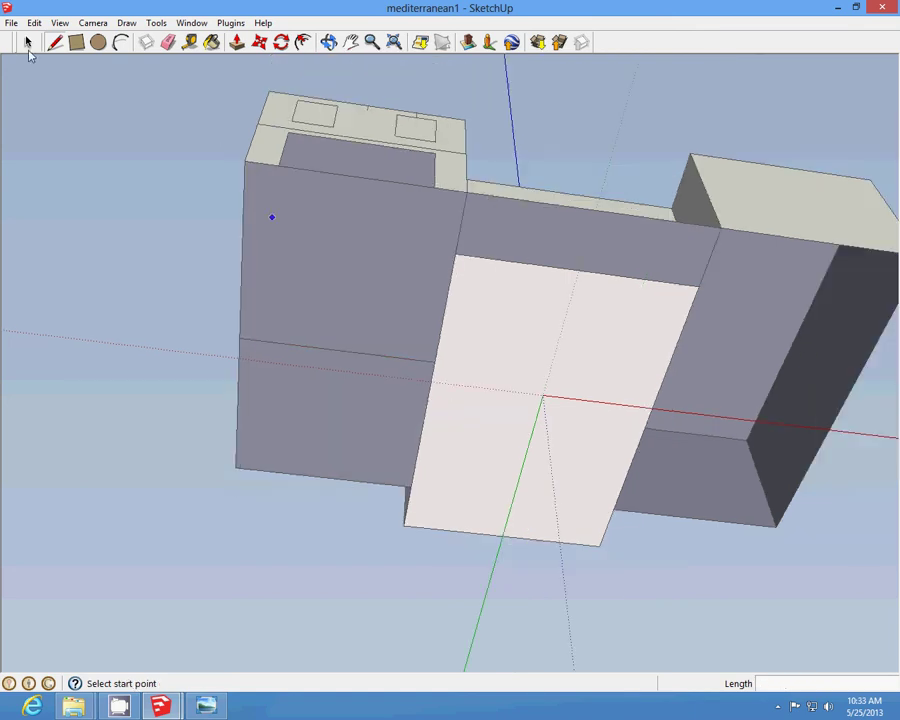
Step: Reverse the white face on the underside of the house's central section
click(28, 42)
scroll(506, 333, up, 3)
right_click(506, 333)
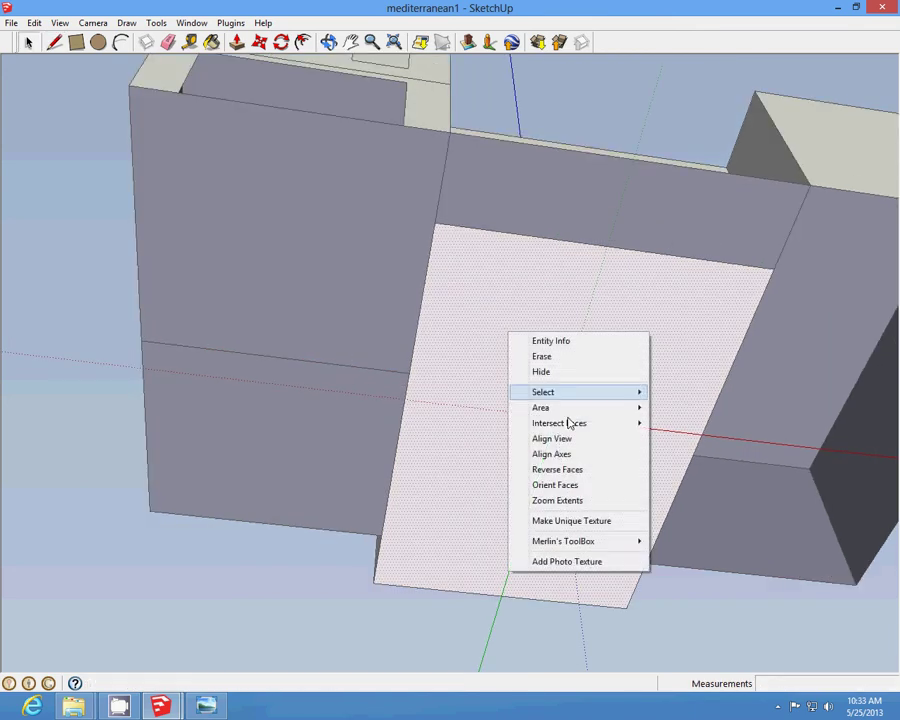
click(576, 475)
Step: Draw a diagonal line across the right wing's open underside, from its inner front corner to its outer rear corner, to close it
scroll(616, 326, down, 3)
scroll(616, 326, up, 2)
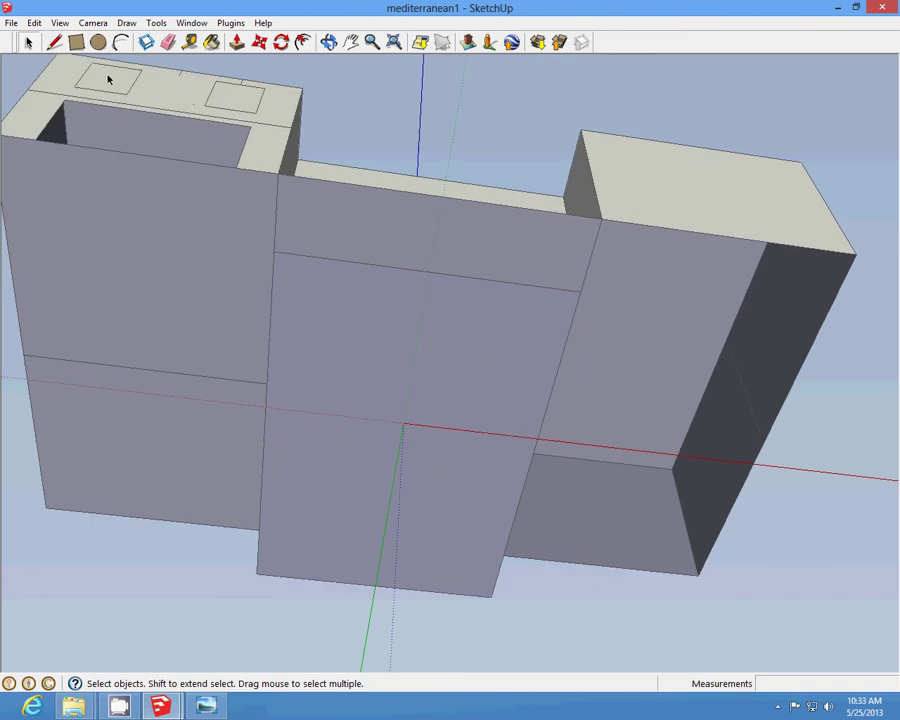
click(76, 44)
click(55, 43)
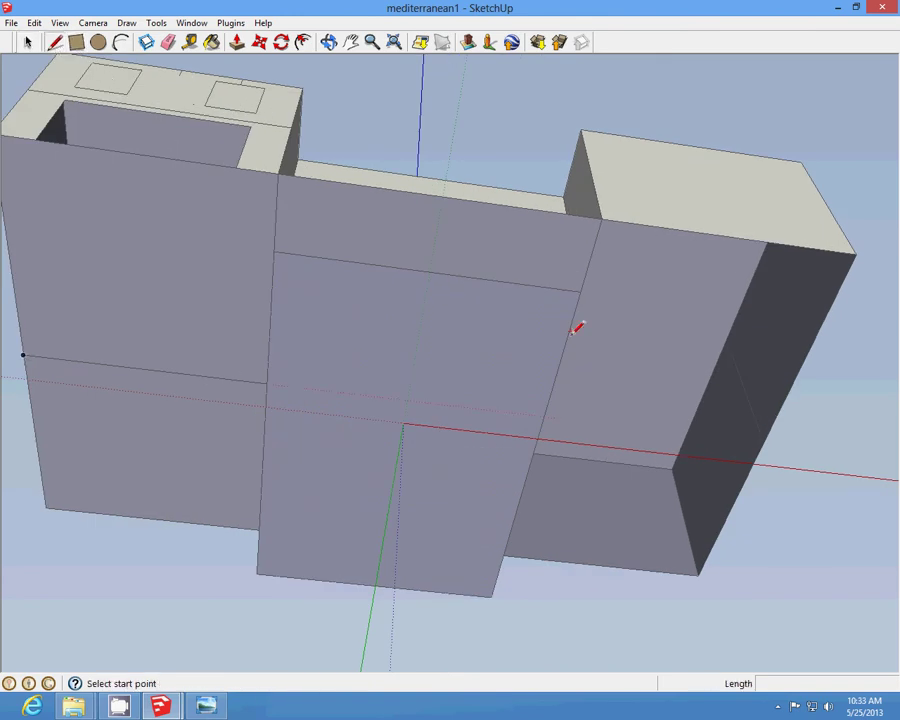
click(603, 217)
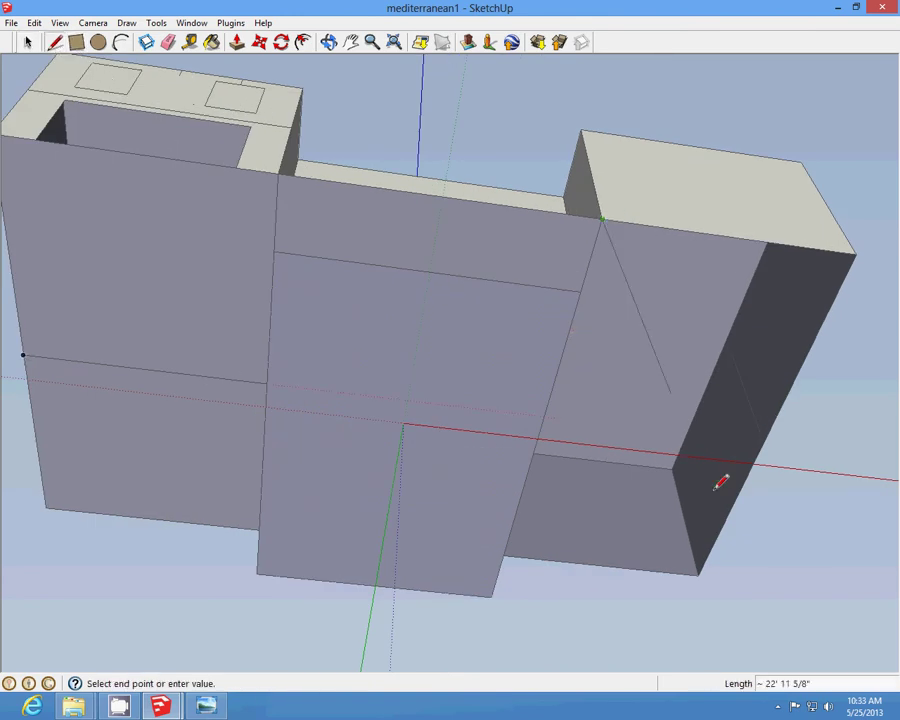
click(698, 572)
Step: Cut the diagonal line from the right wing's underside and reverse the remaining bottom face
key(space)
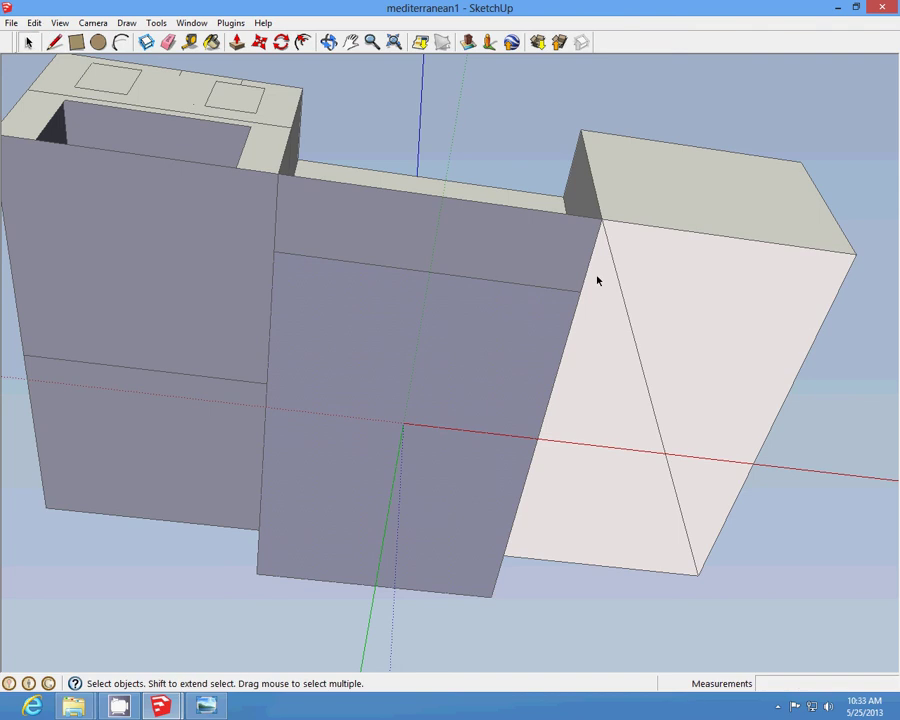
click(34, 22)
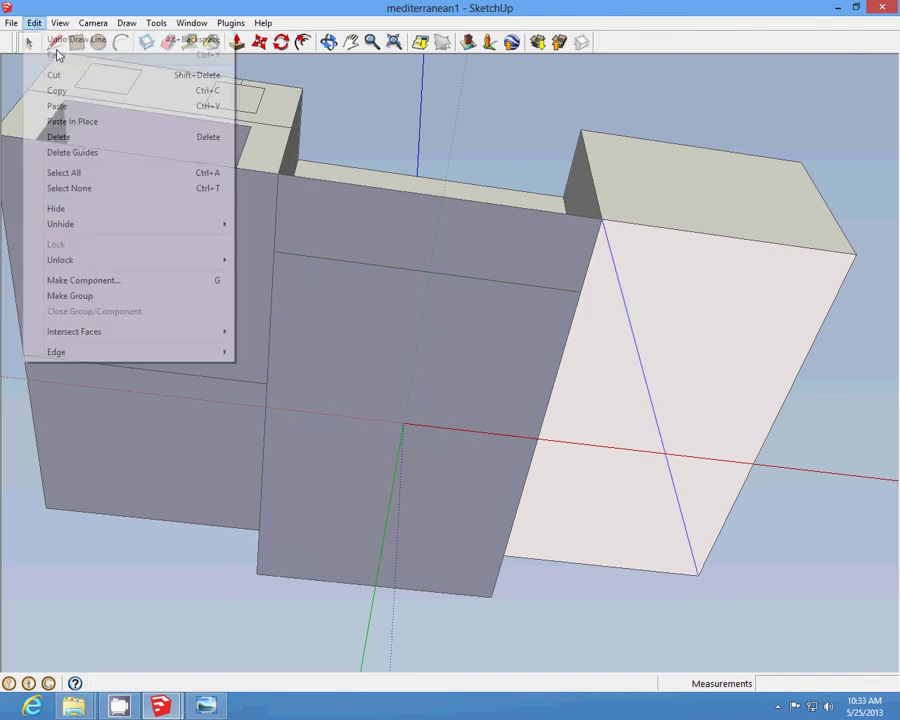
click(56, 74)
right_click(617, 276)
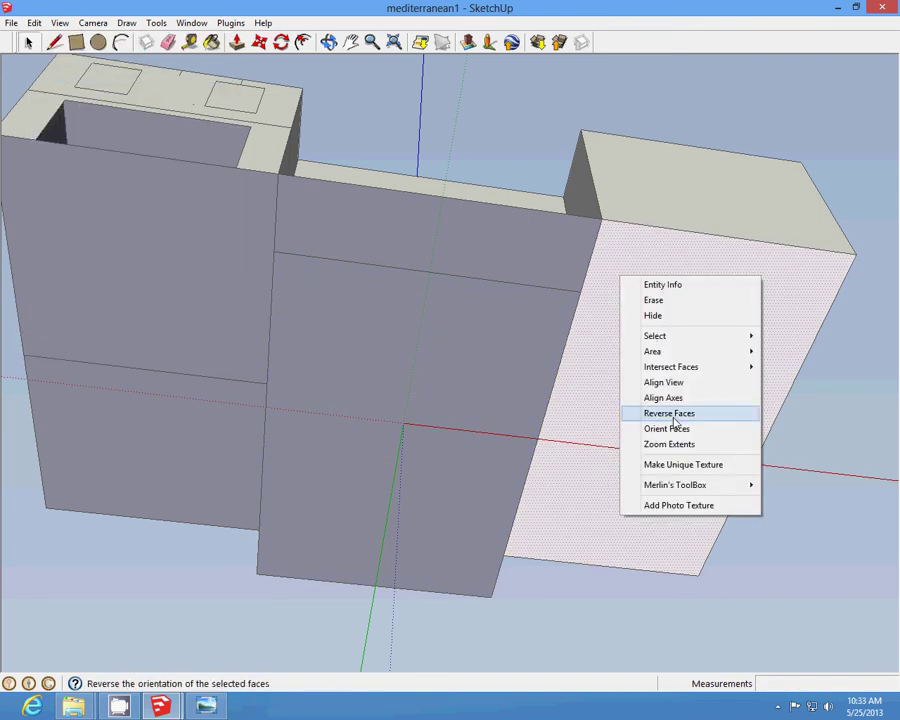
click(675, 415)
click(329, 42)
drag(392, 378, 395, 455)
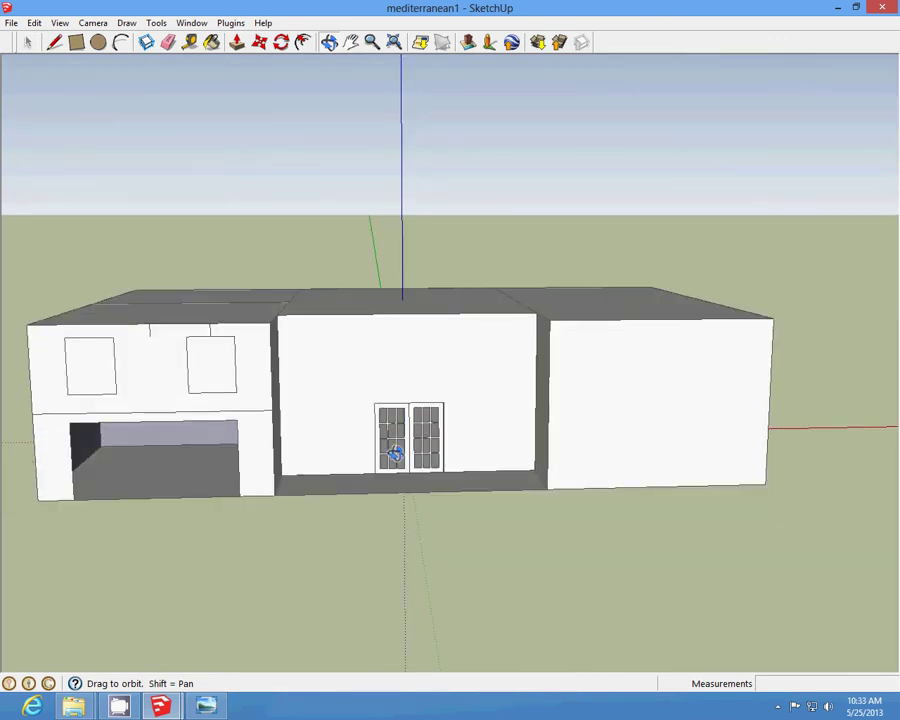
Step: Draw a 15' horizontal line across the right wing's front wall at mid-height to divide it into two floors
scroll(430, 445, down, 2)
scroll(660, 430, up, 4)
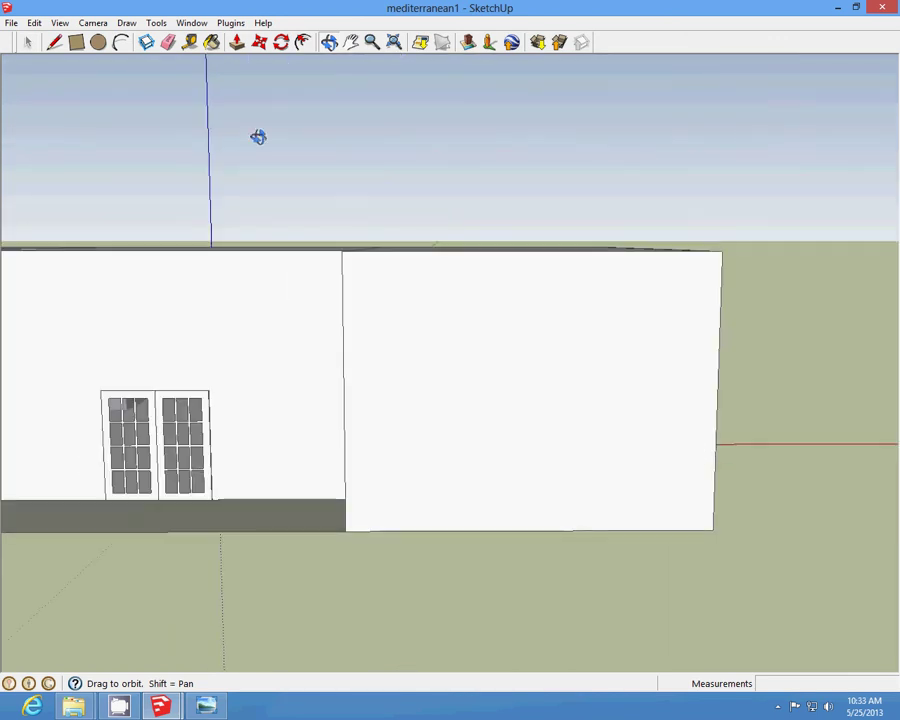
click(54, 42)
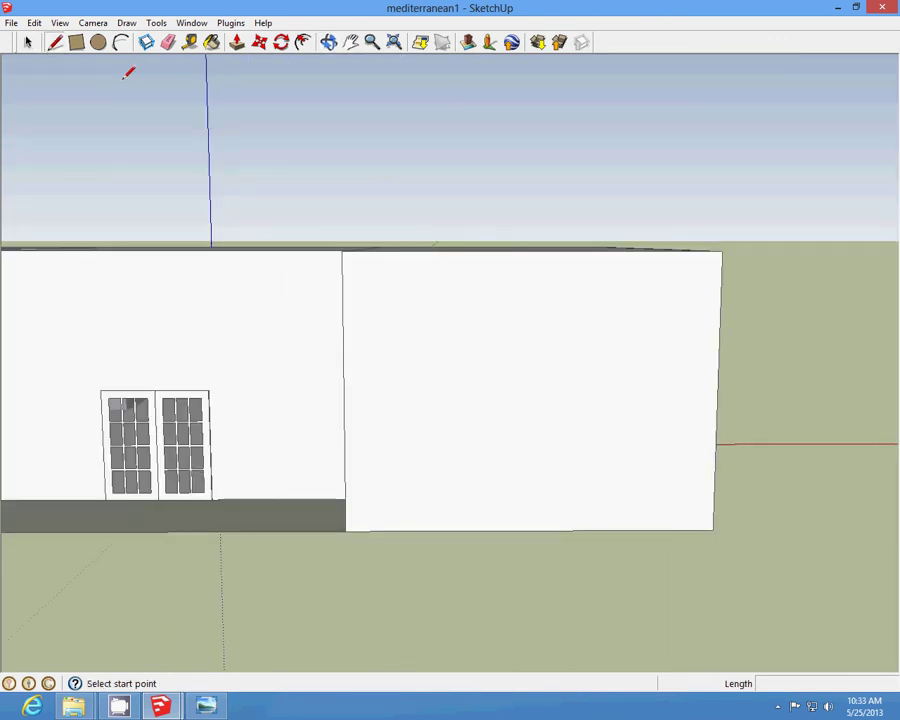
click(344, 392)
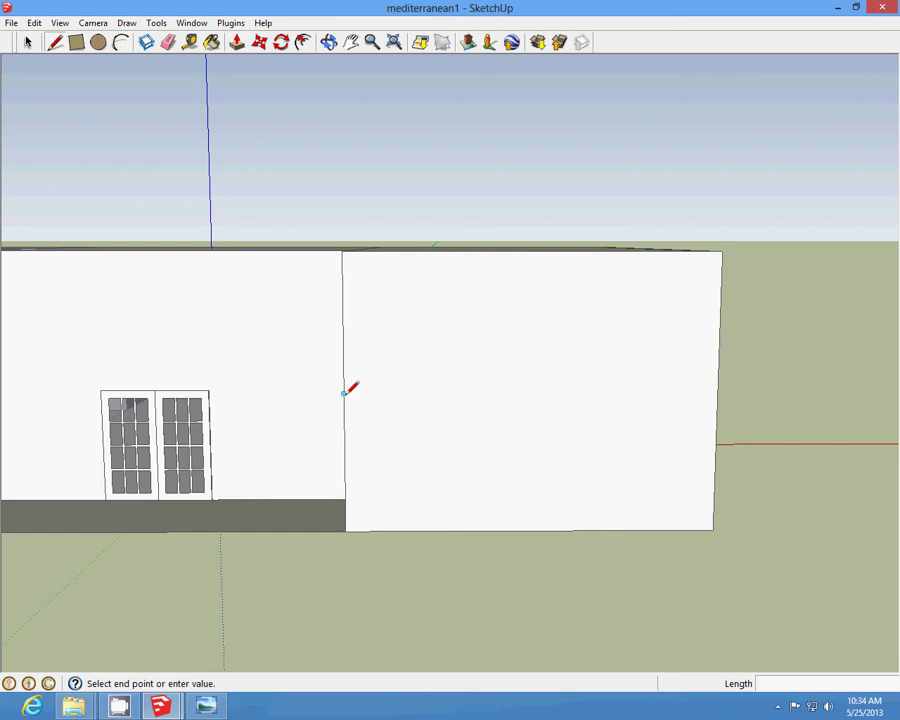
click(718, 385)
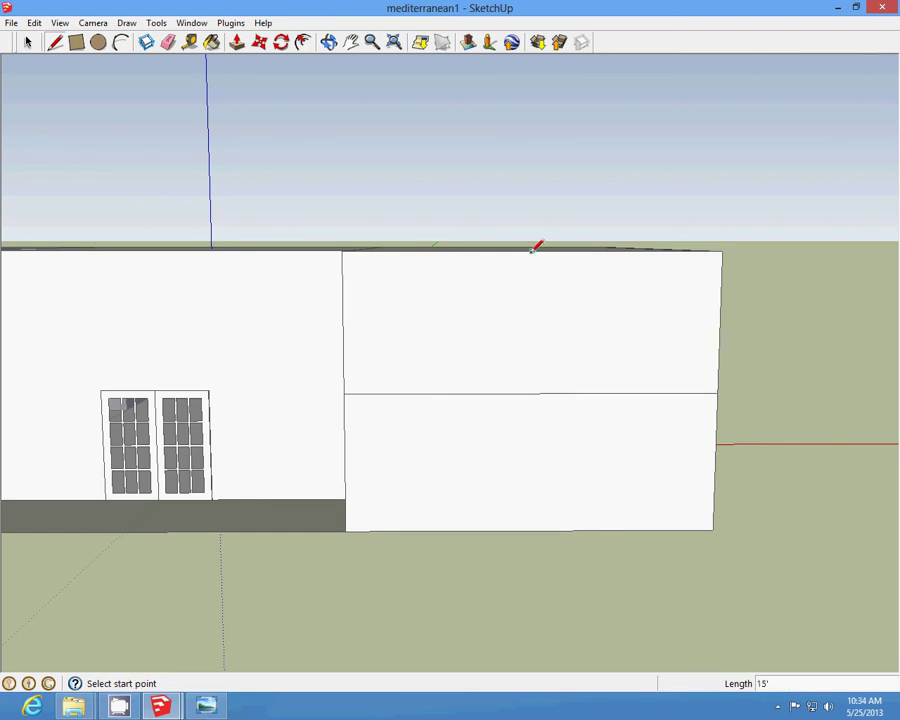
Step: Draw two 10" vertical guide lines down from the right wing's top front edge, at its midpoint and halfway to its left corner
click(532, 250)
scroll(528, 262, up, 5)
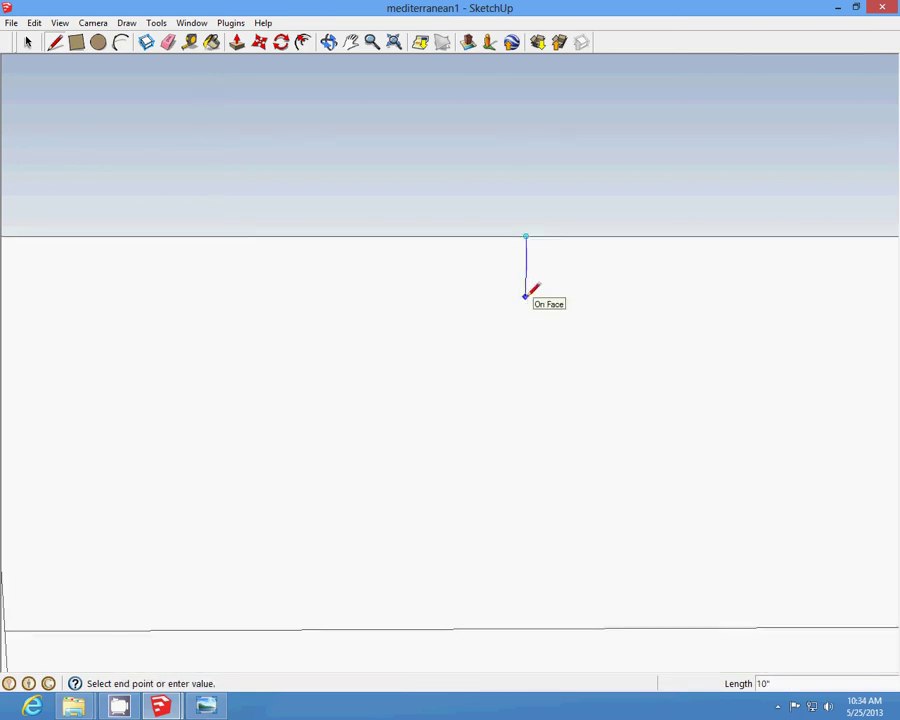
click(526, 296)
click(54, 42)
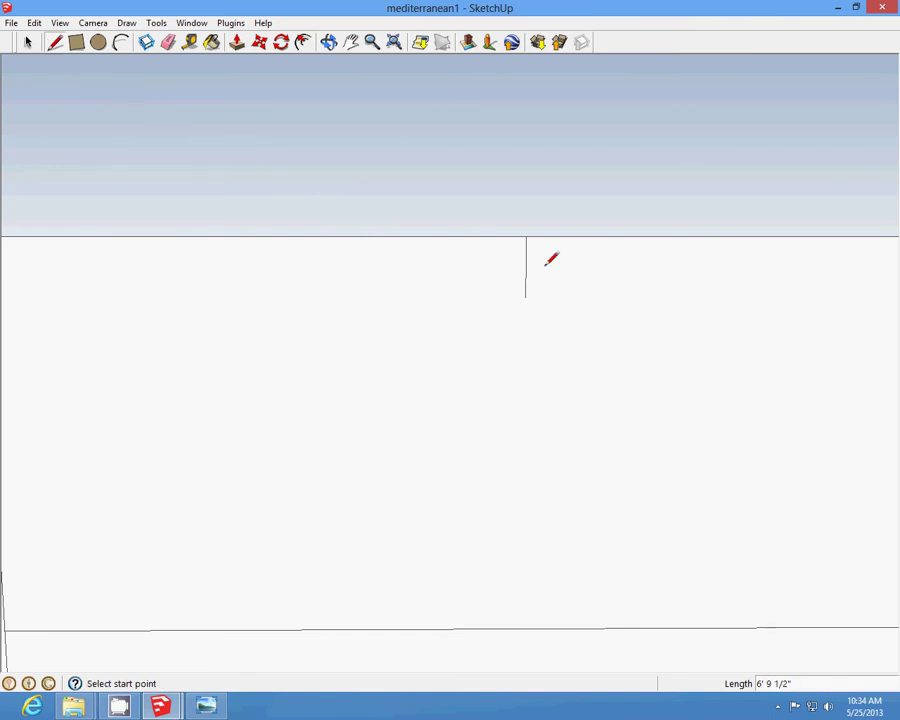
scroll(551, 259, down, 2)
click(348, 243)
scroll(340, 276, up, 3)
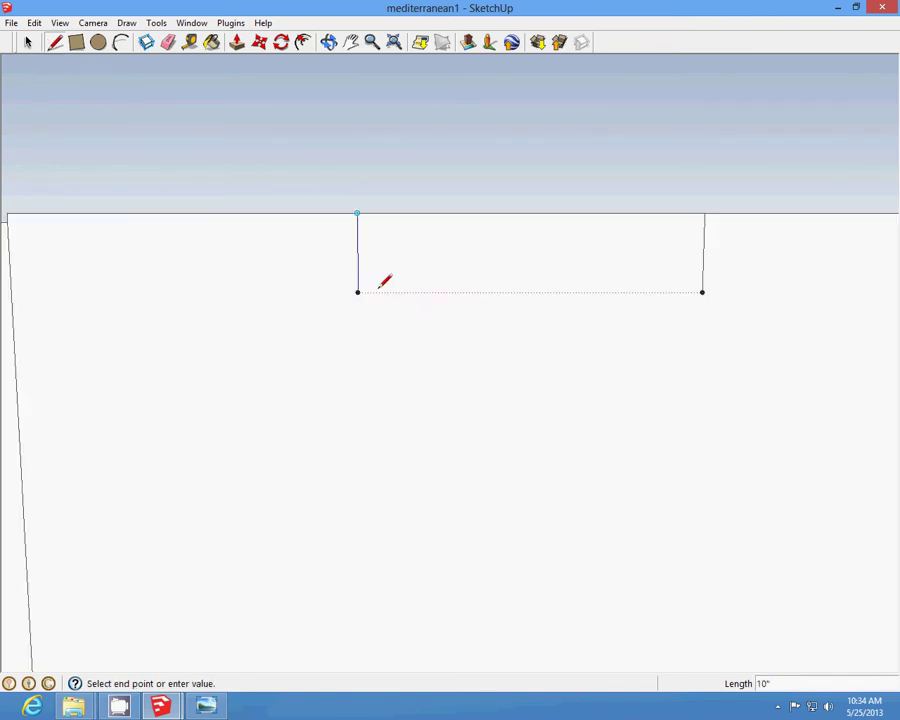
click(359, 291)
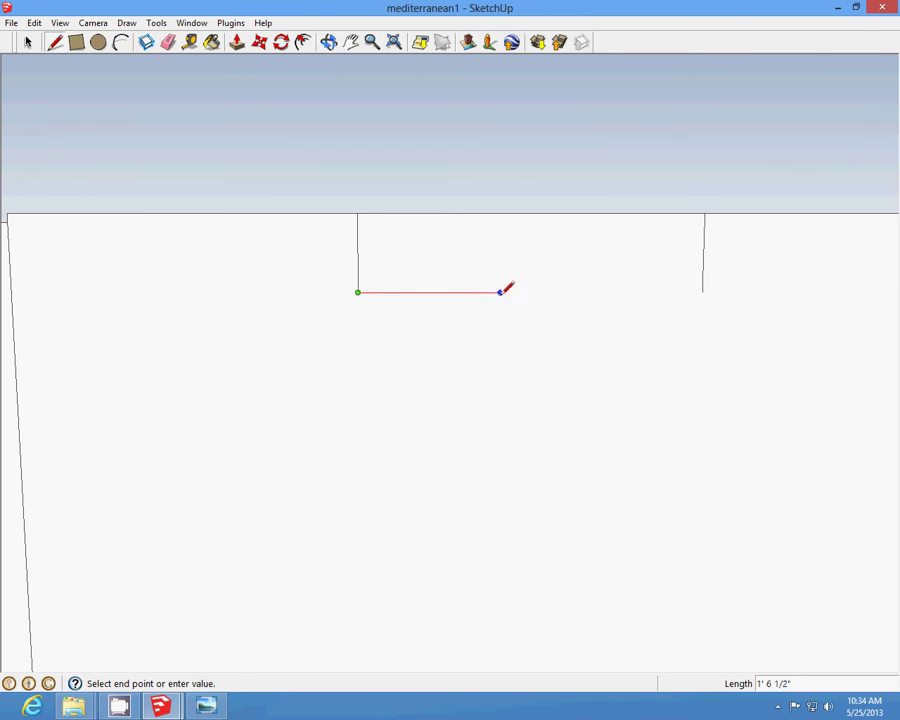
Step: Draw a window outline about 3' wide and 3' 7 1/2" high, centred below the left guide line on the right wing's upper floor
click(497, 291)
scroll(498, 312, down, 2)
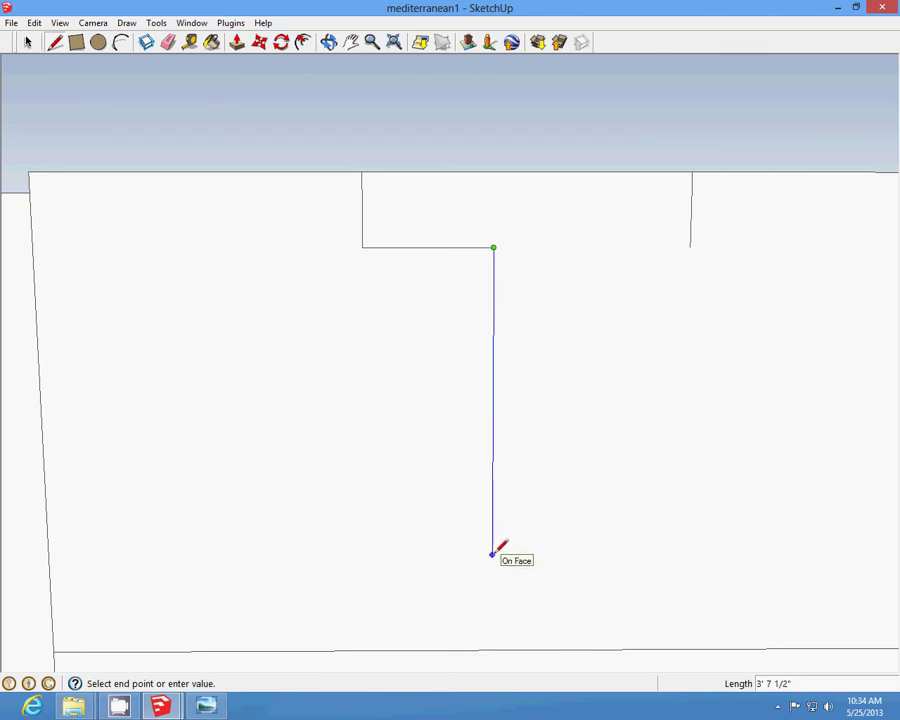
click(492, 554)
click(55, 42)
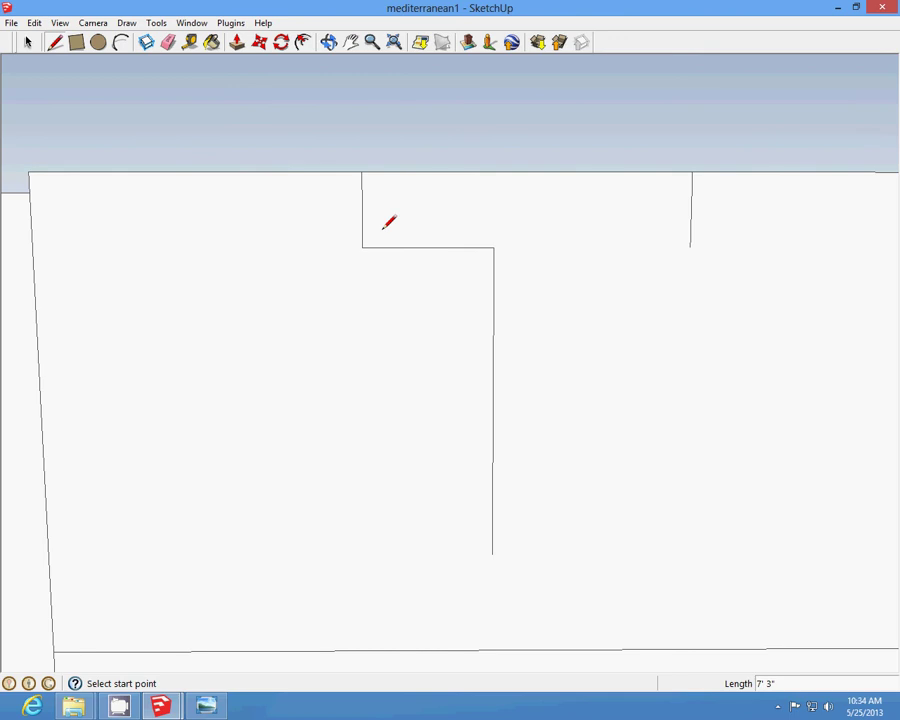
click(362, 247)
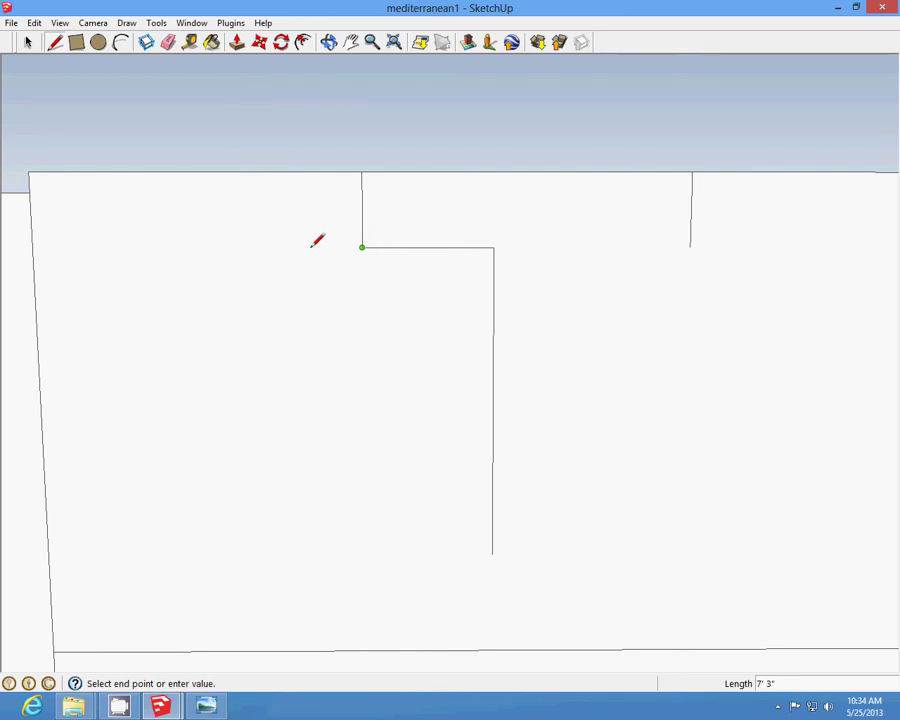
click(232, 247)
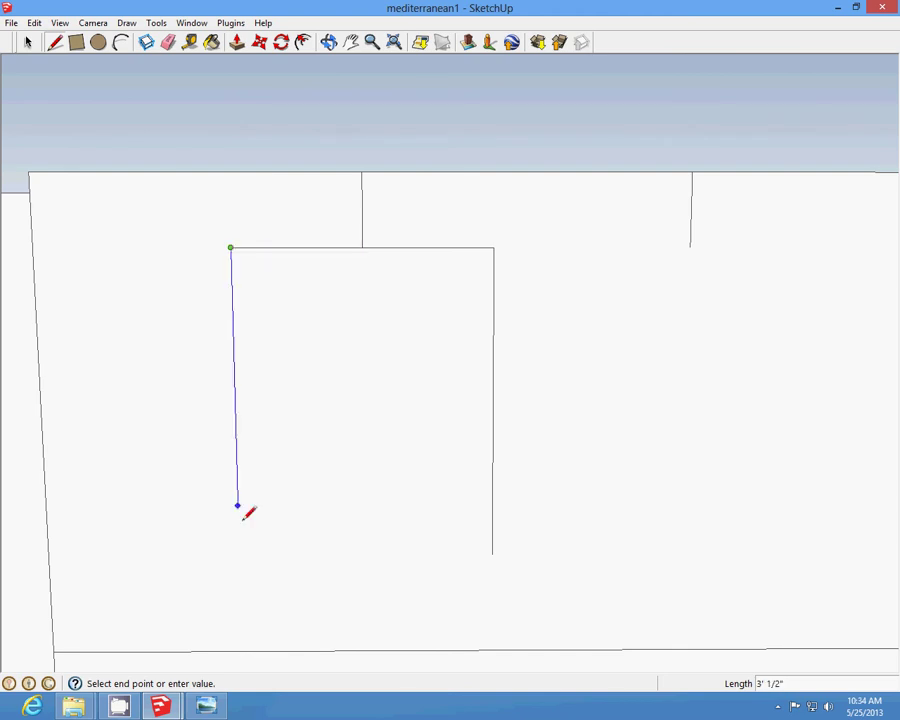
click(239, 554)
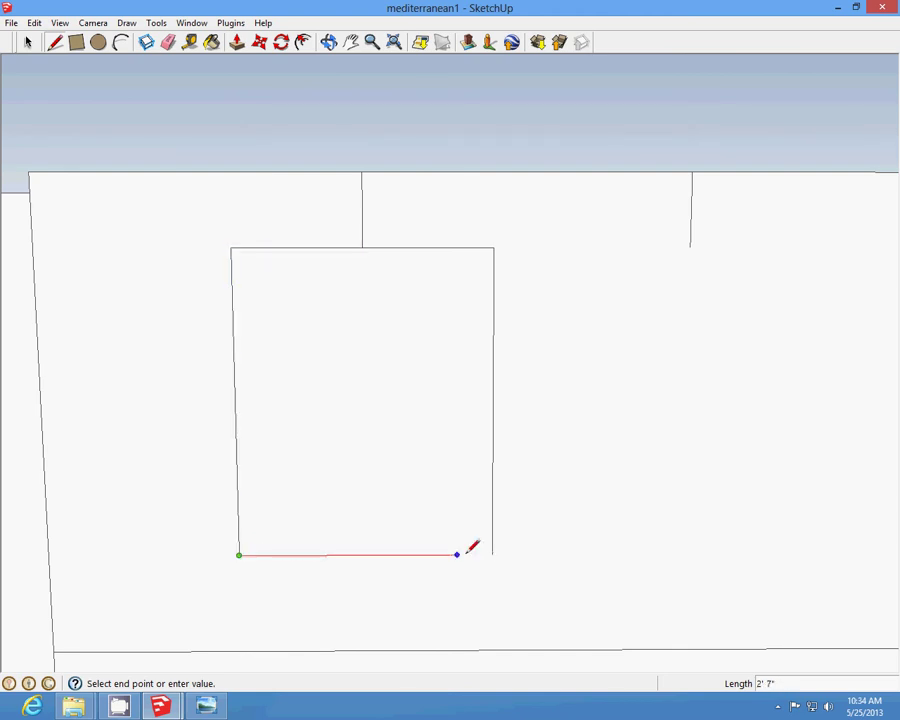
click(492, 554)
scroll(498, 252, down, 2)
scroll(672, 247, up, 1)
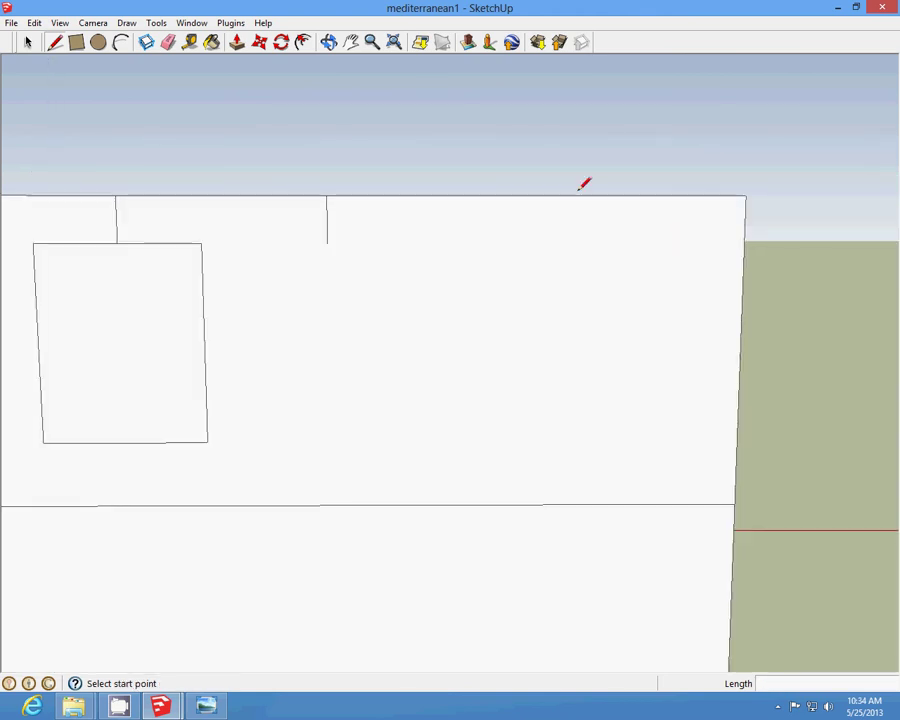
Step: Draw a 10" guide line from the top edge's right quarter, plus the second window's left top segment and left side, about 3' 8 3/4" high
click(537, 194)
scroll(537, 194, up, 2)
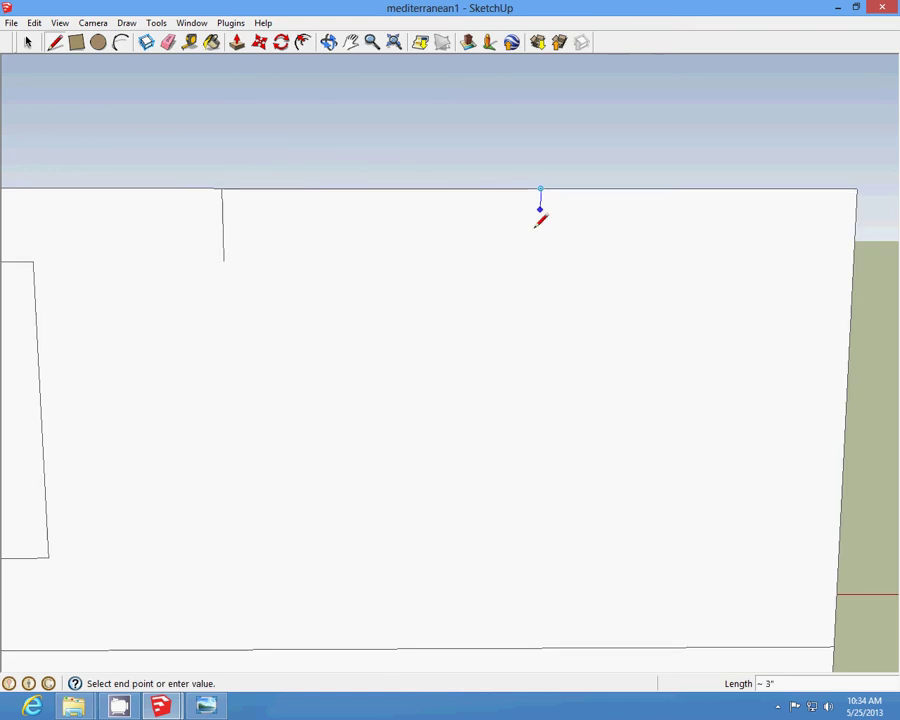
click(540, 260)
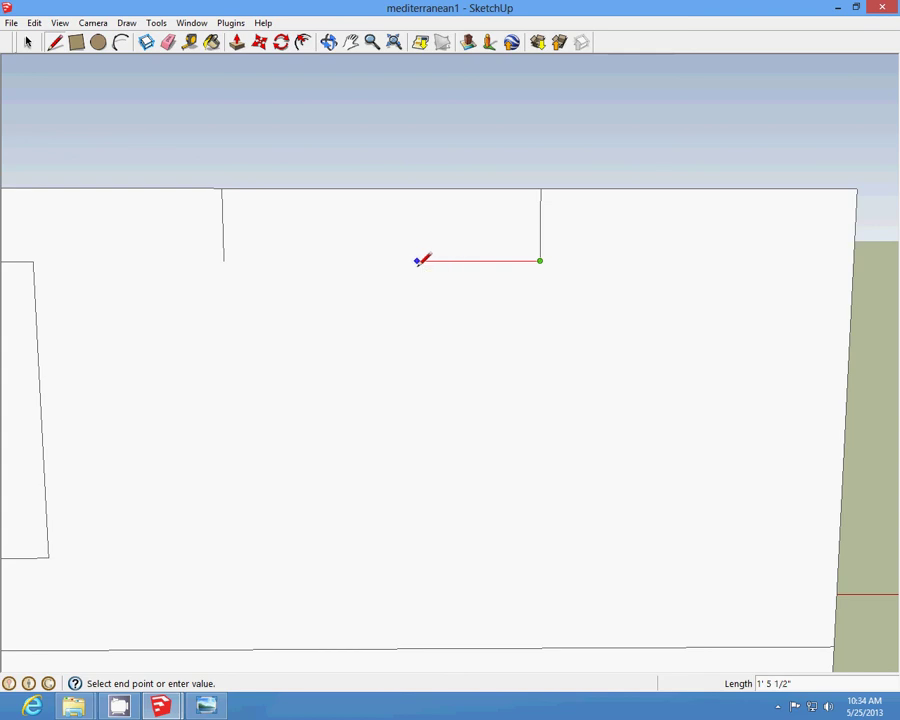
click(415, 261)
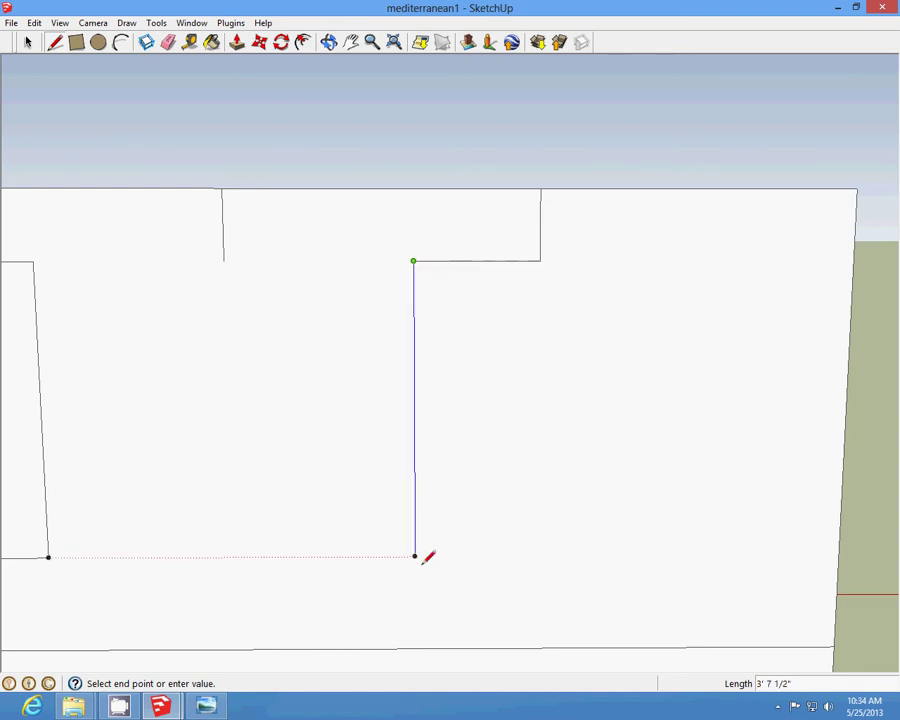
click(415, 564)
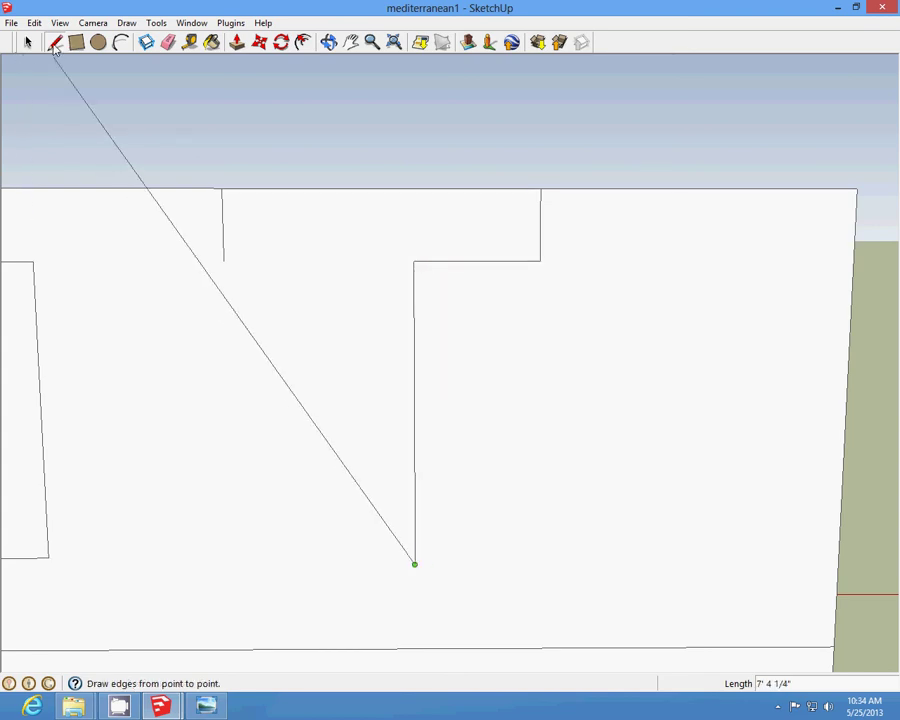
click(55, 42)
Step: Try to close the second window's outline with a right top segment about 1' 5 1/4" long, a right side and a bottom edge
click(540, 261)
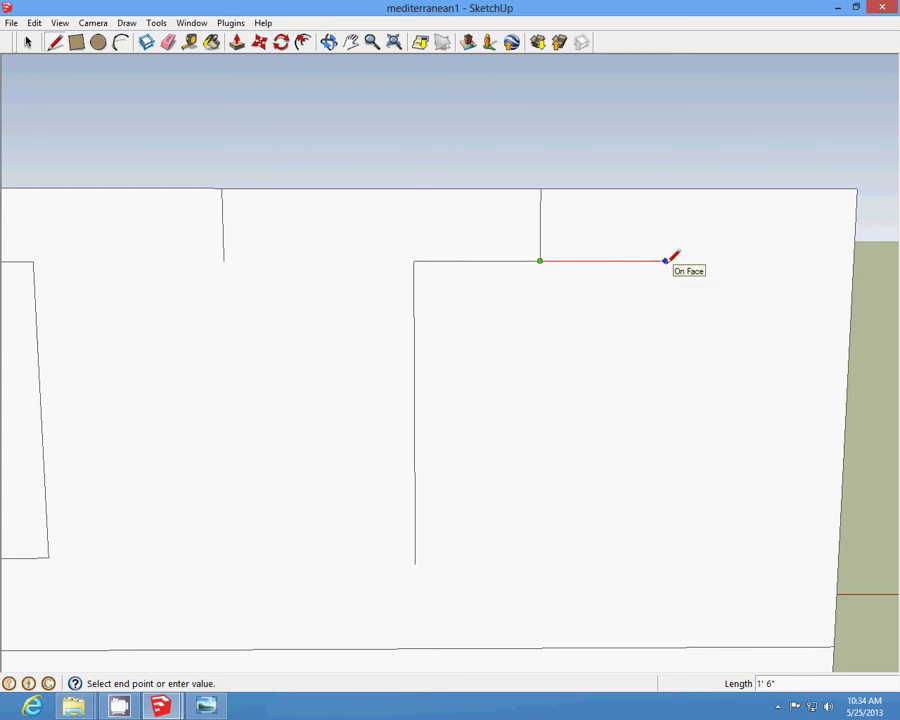
click(660, 261)
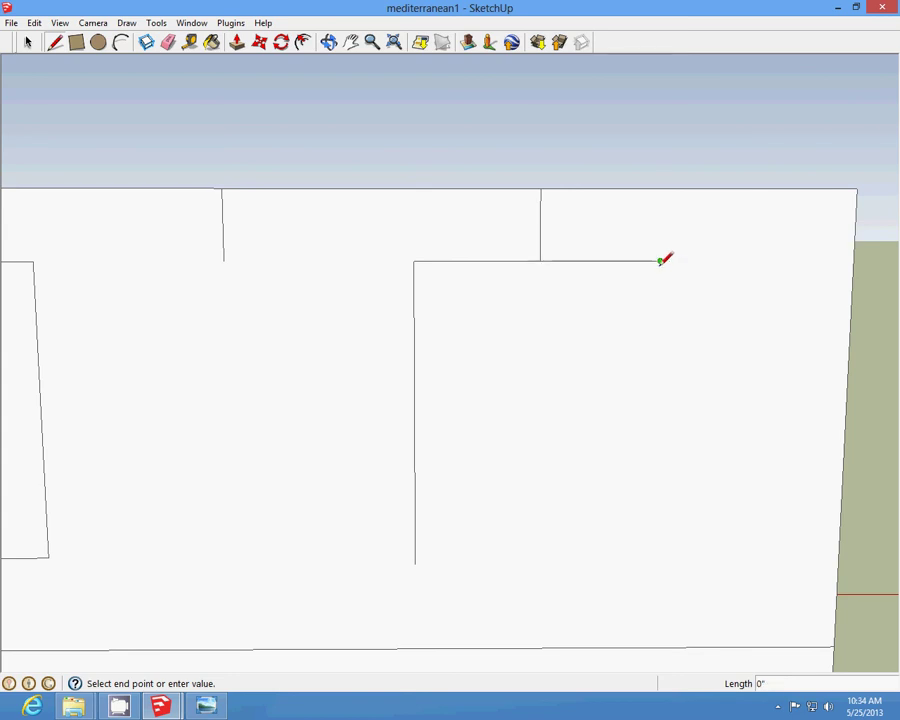
click(652, 563)
click(415, 563)
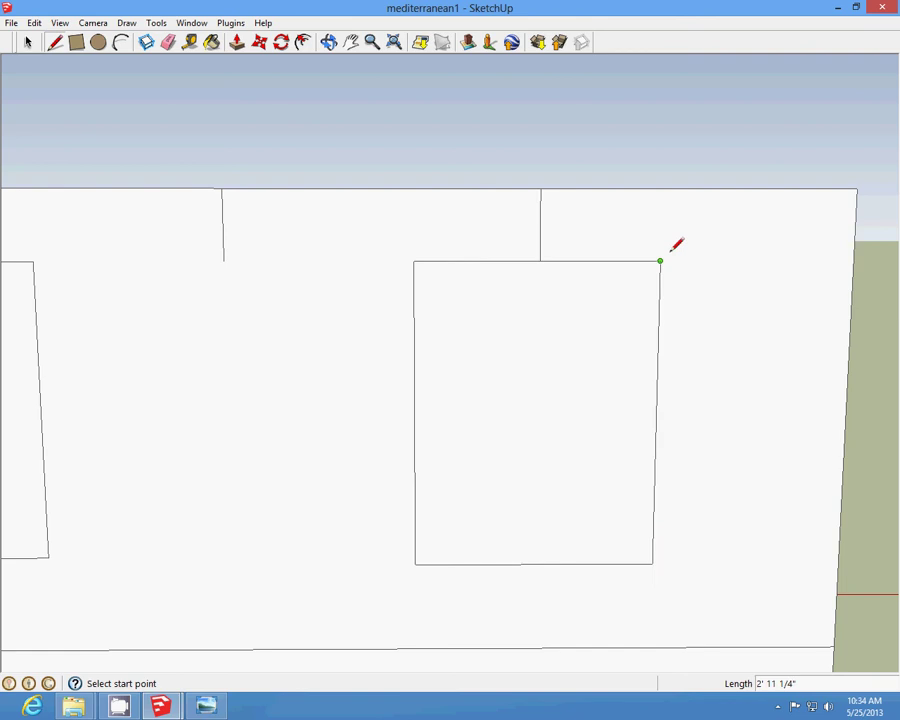
Step: Undo the second window's bottom edge, right side and right top segment
click(660, 261)
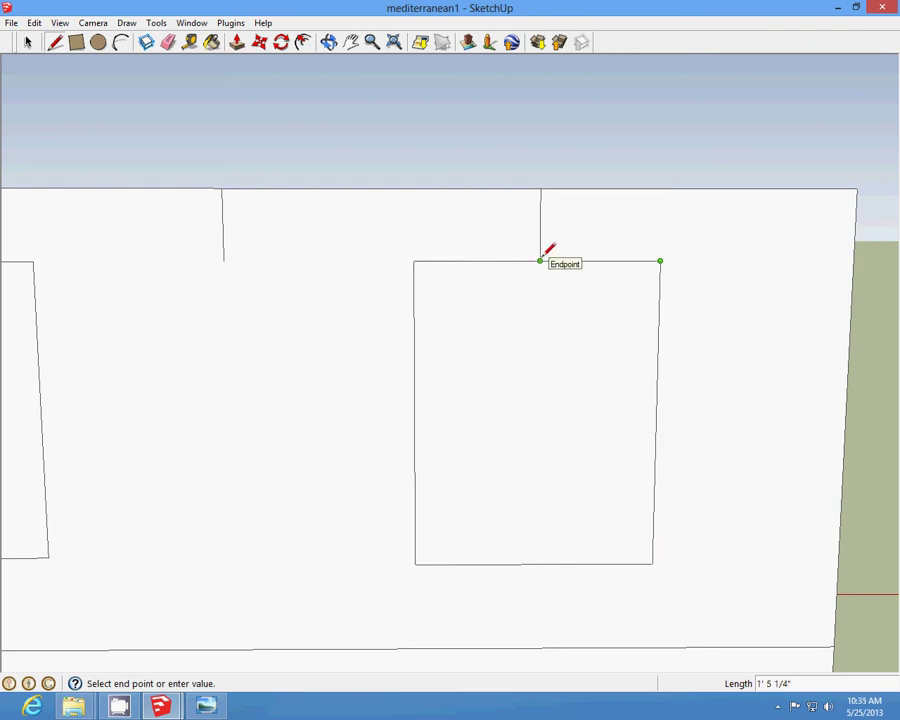
click(34, 22)
click(40, 38)
click(34, 22)
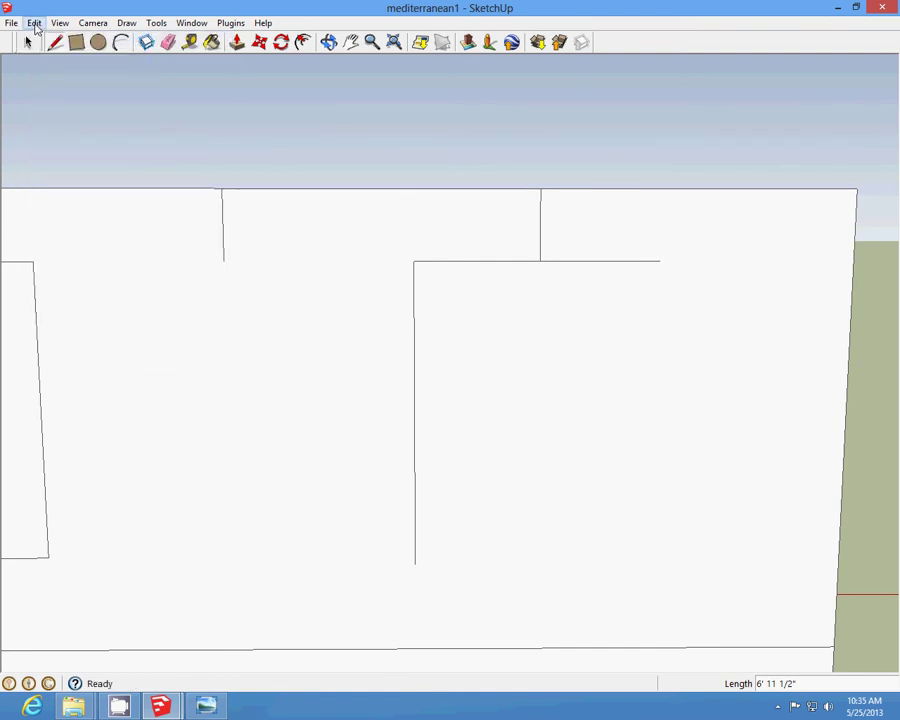
click(70, 38)
Step: Complete the second upper window with a right top segment, a bottom edge 3' long and a right side about 3' 8 3/4" high
click(540, 261)
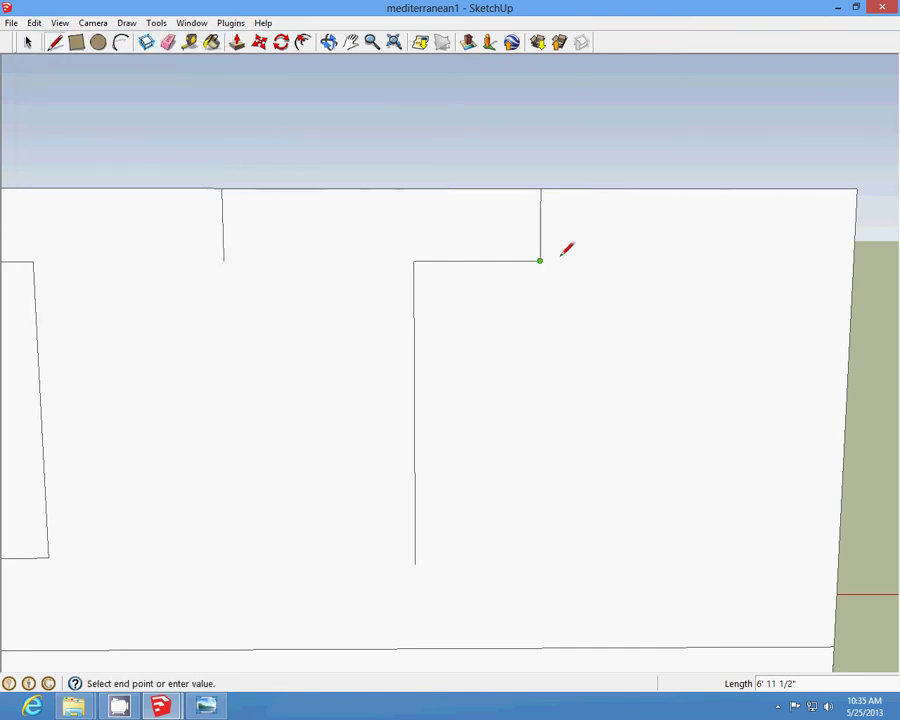
scroll(658, 256, up, 2)
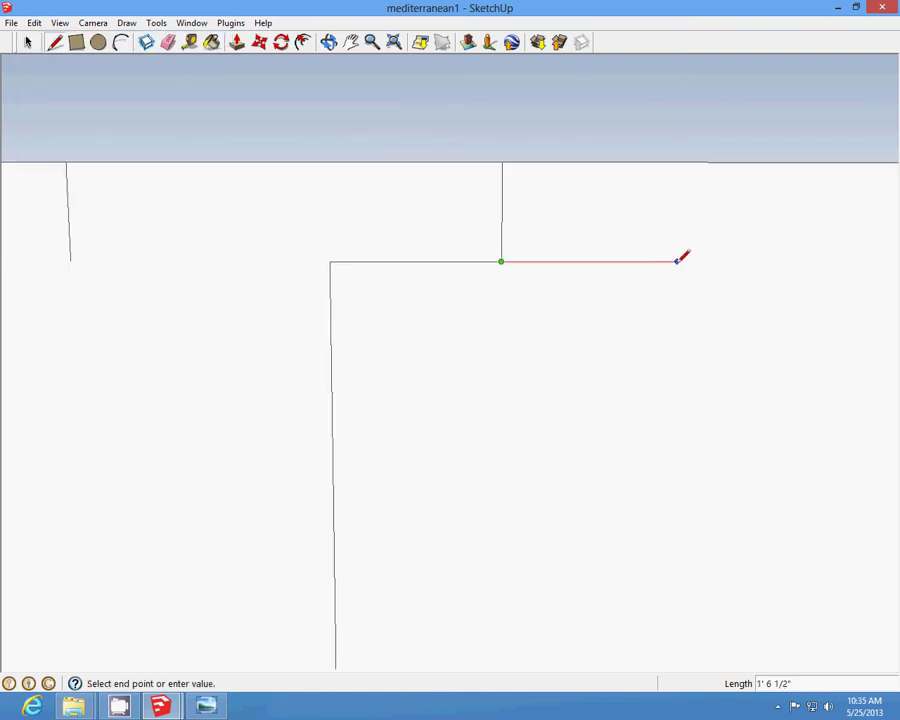
click(672, 261)
scroll(674, 258, down, 1)
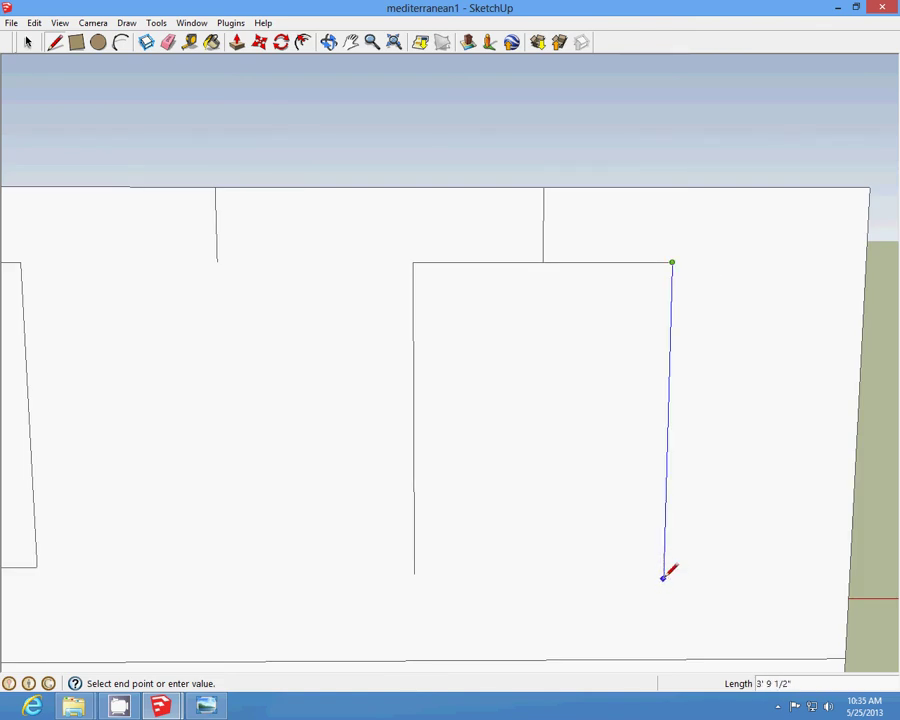
click(55, 42)
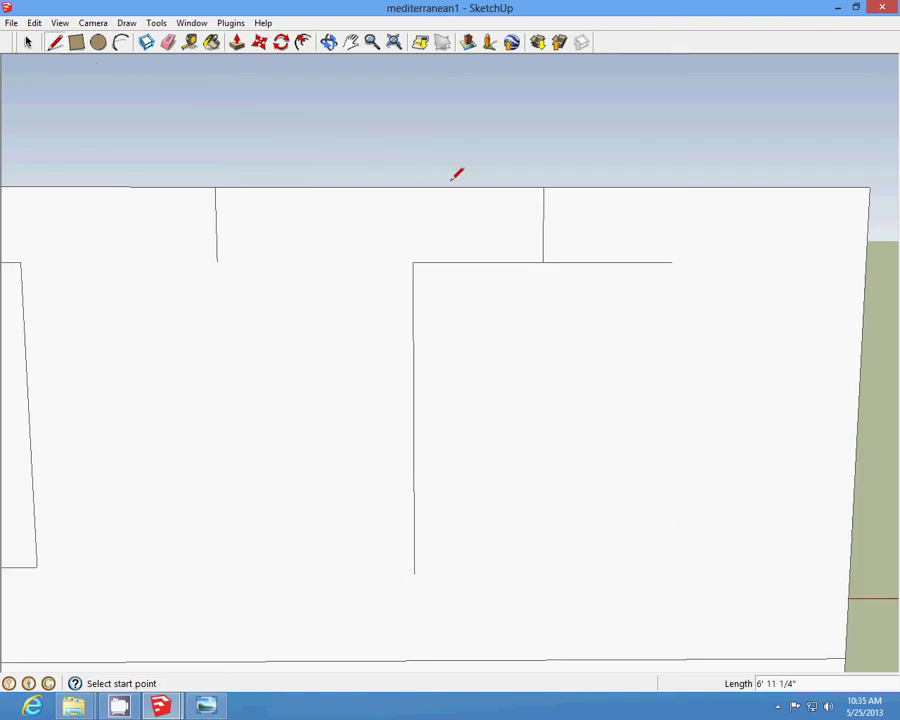
click(414, 573)
click(663, 573)
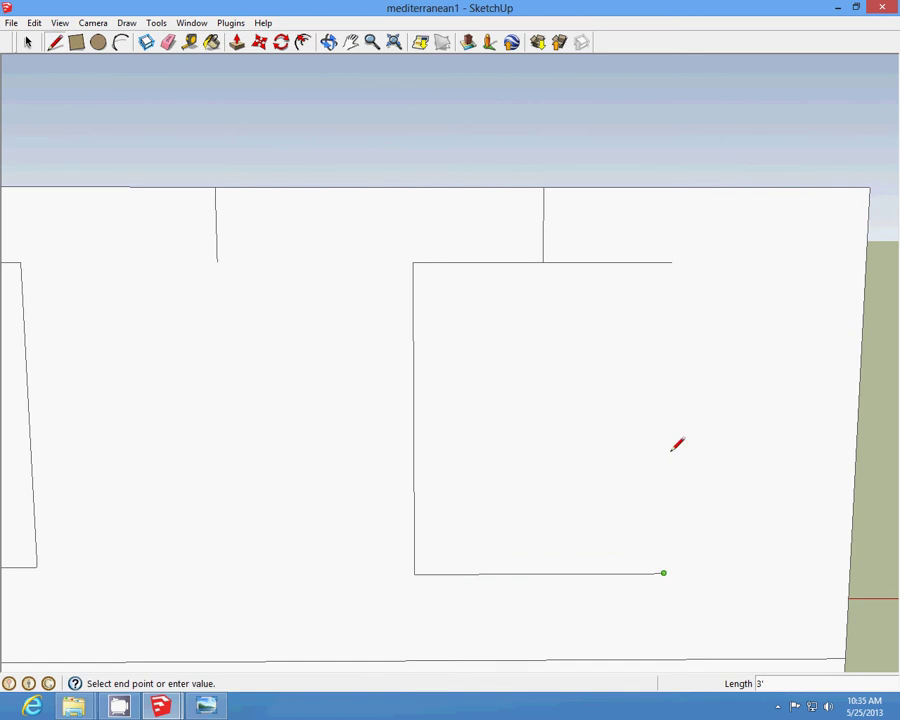
click(672, 262)
Step: Cut the guide lines at the midpoint of the right wing's top edge and above the right window
click(28, 42)
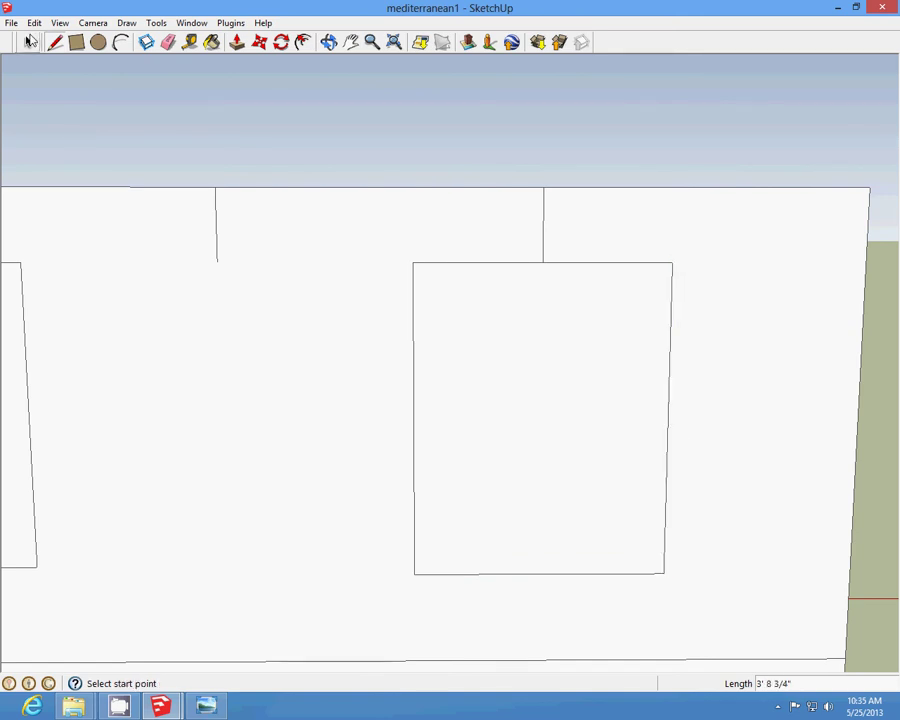
click(215, 228)
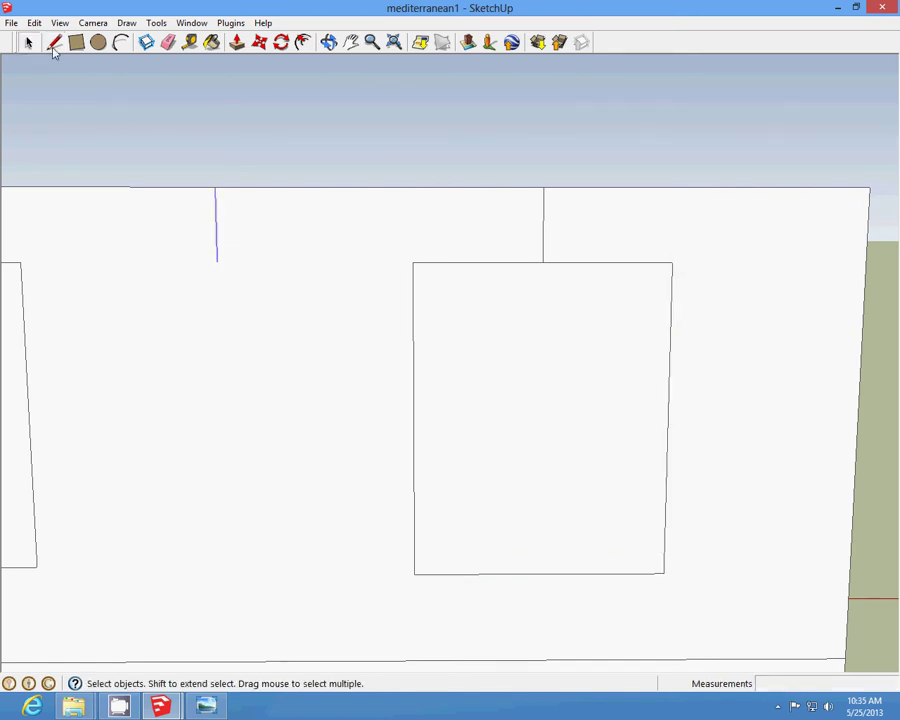
click(34, 22)
click(55, 75)
click(544, 242)
click(34, 22)
click(70, 75)
click(779, 708)
right_click(779, 643)
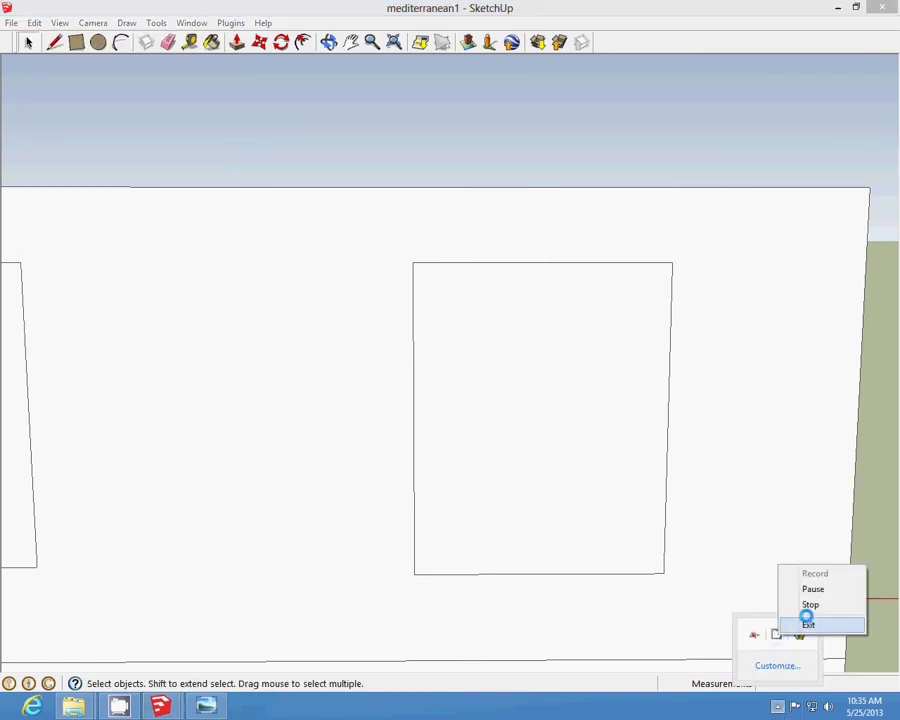
click(812, 587)
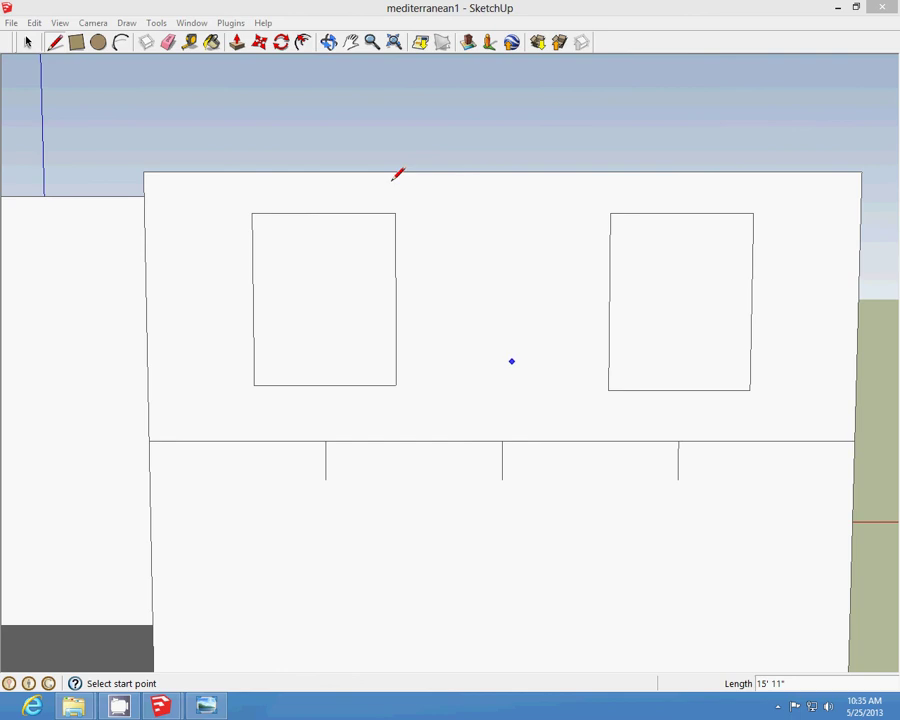
Step: Start the lower-left window on the right wing with a 1' 6" left top segment and a left side about 3' 8" high
click(330, 42)
drag(512, 271, 459, 344)
click(54, 42)
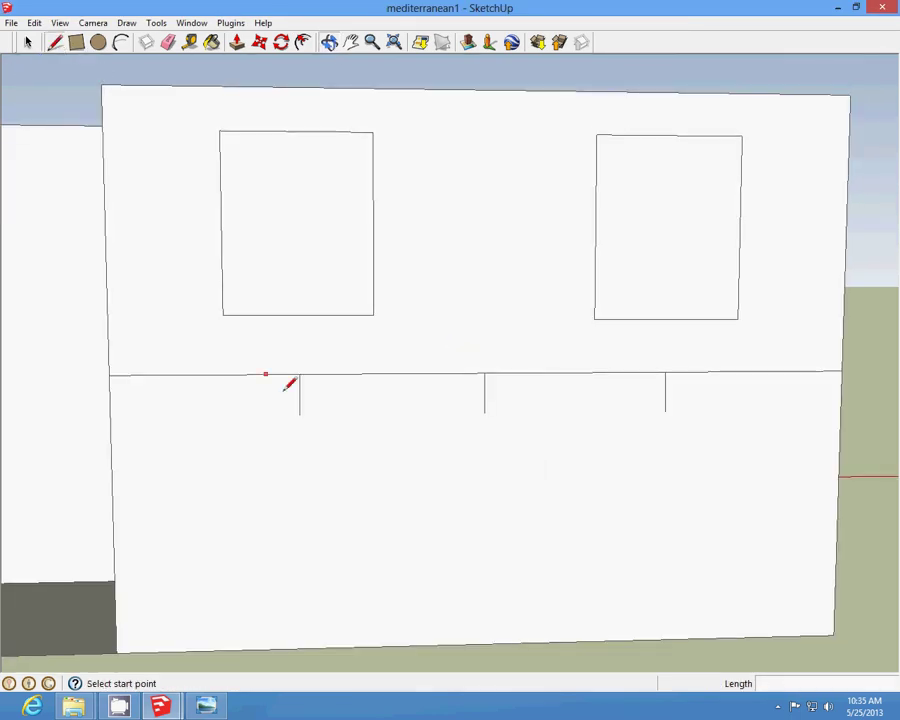
click(299, 412)
scroll(298, 412, up, 3)
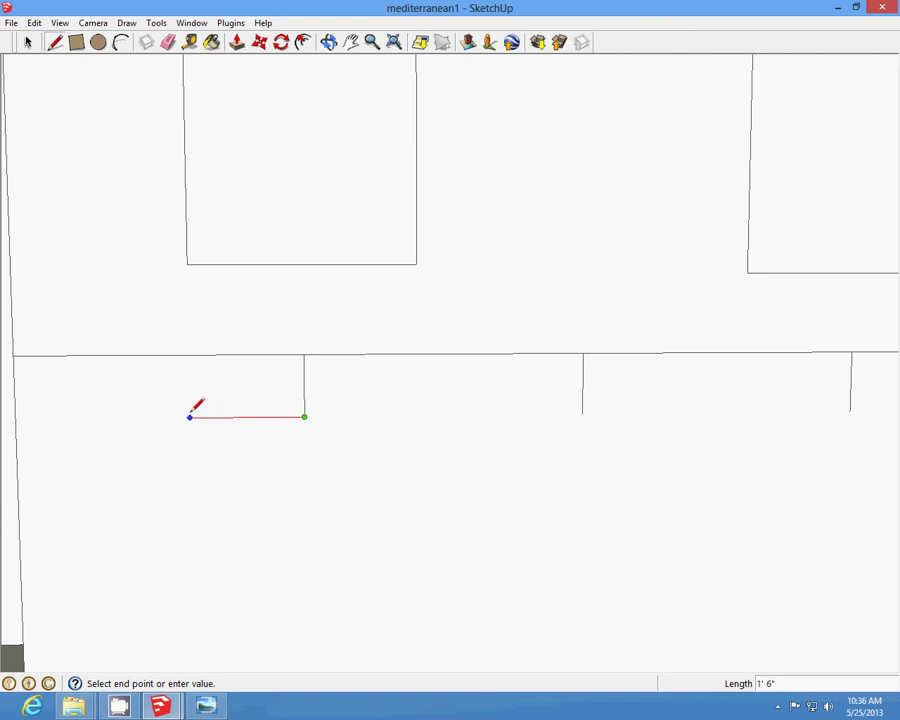
click(191, 416)
scroll(190, 410, down, 3)
scroll(205, 430, up, 3)
scroll(208, 572, down, 2)
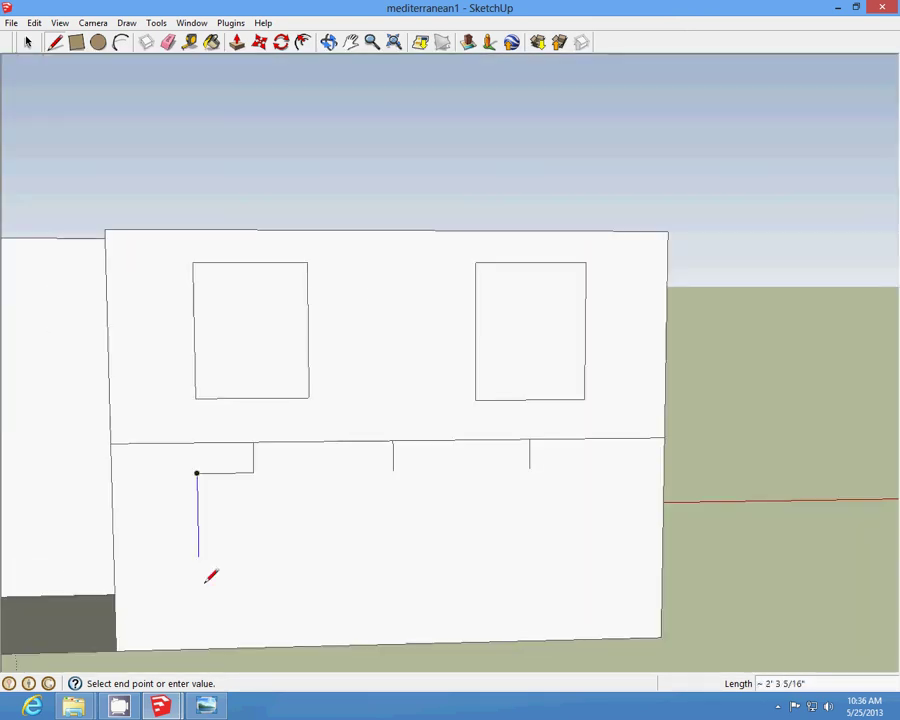
scroll(210, 576, up, 2)
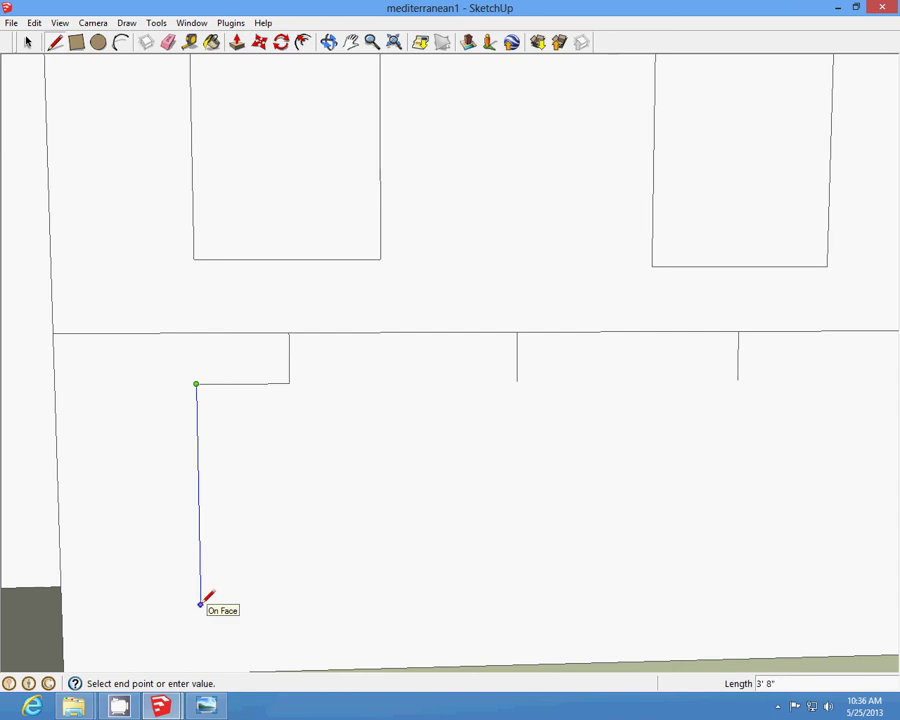
scroll(201, 600, up, 1)
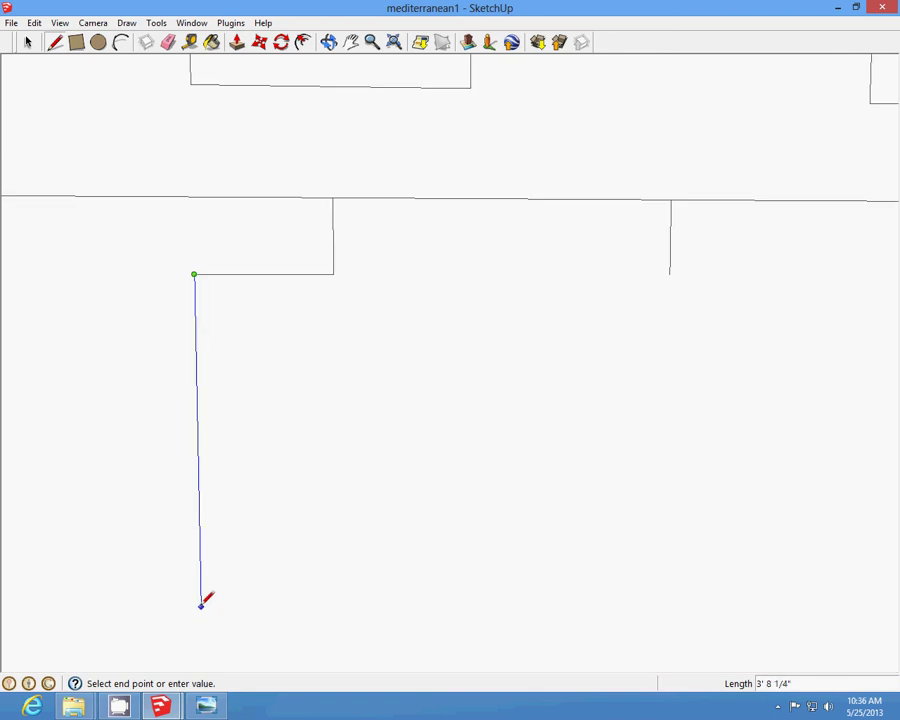
click(201, 600)
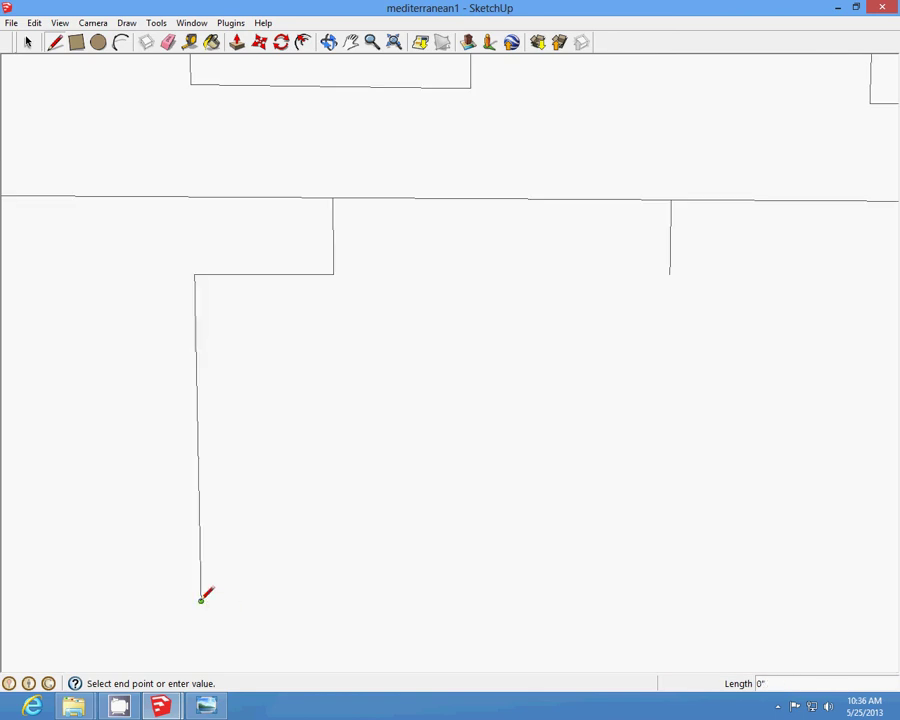
scroll(201, 600, down, 2)
Step: Complete the lower-left window with a right top segment, a right side level with the left one and a bottom edge 3' long
click(56, 43)
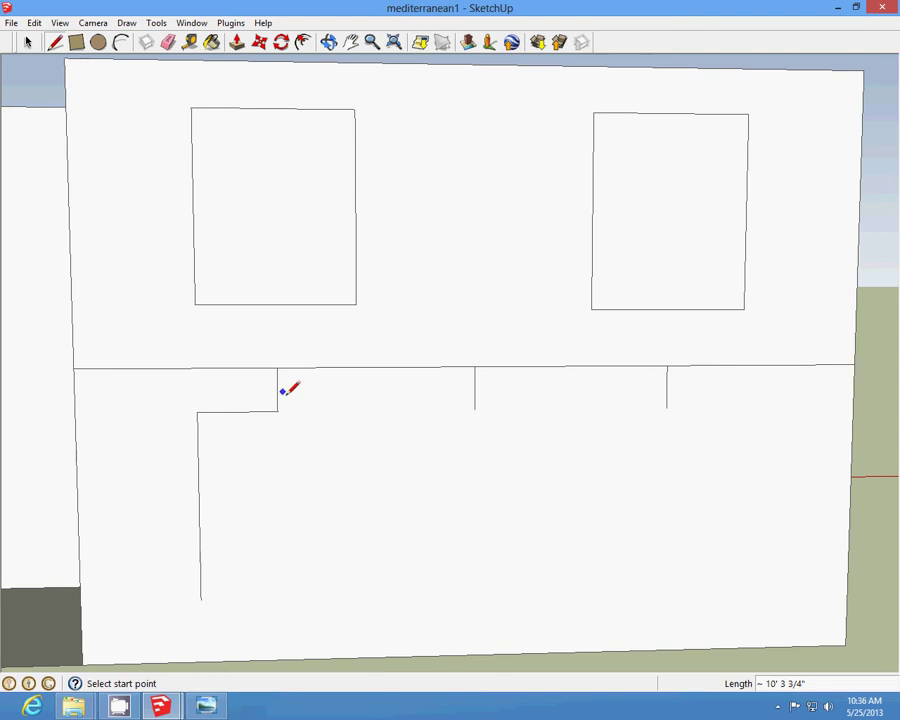
click(278, 410)
scroll(278, 410, up, 2)
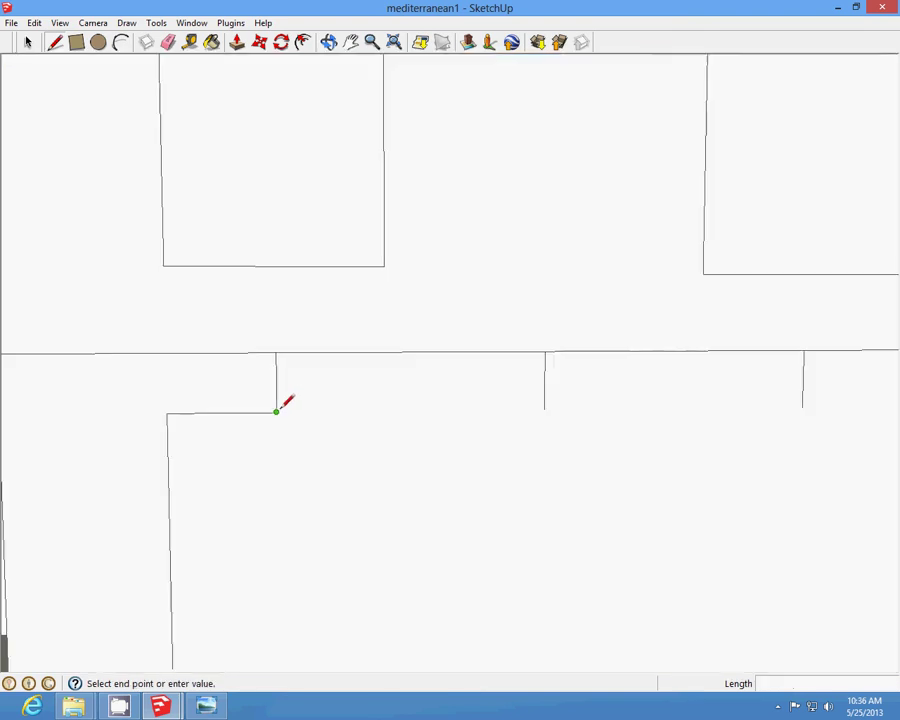
click(385, 411)
scroll(385, 411, down, 2)
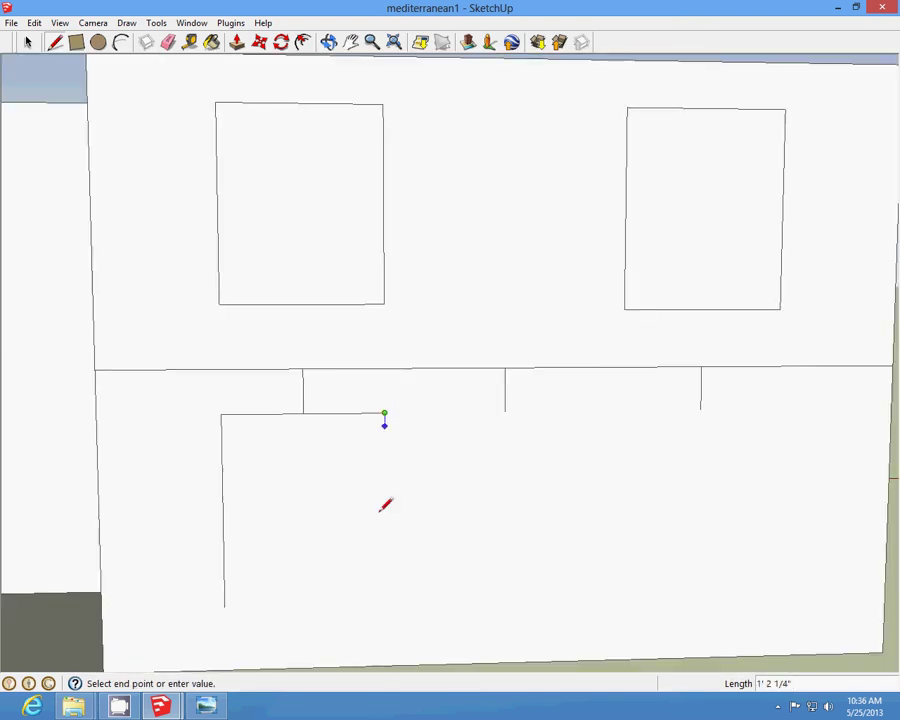
click(385, 605)
click(225, 605)
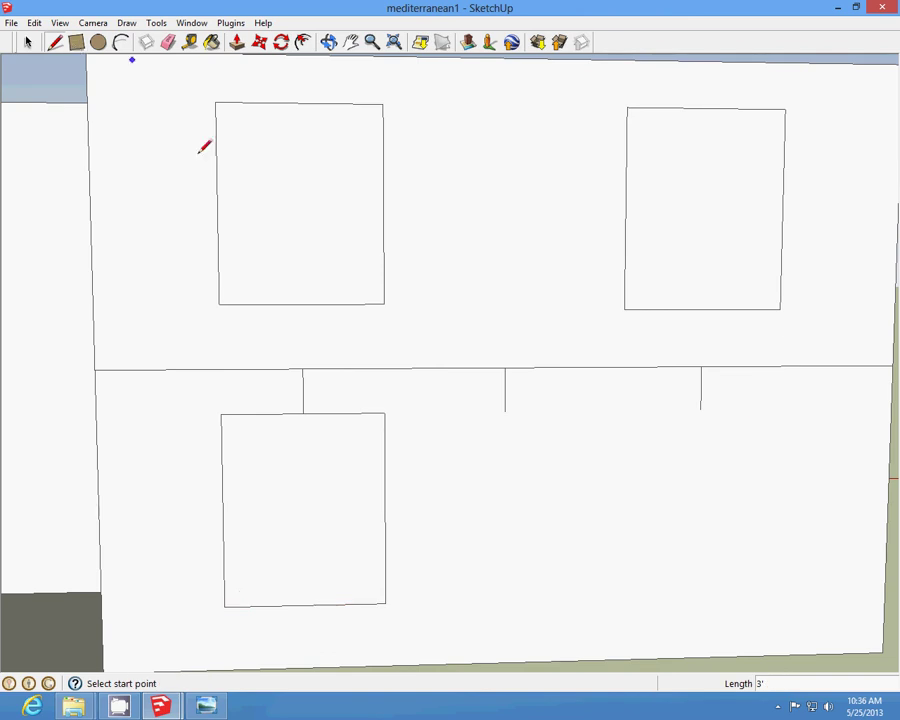
click(779, 707)
right_click(776, 630)
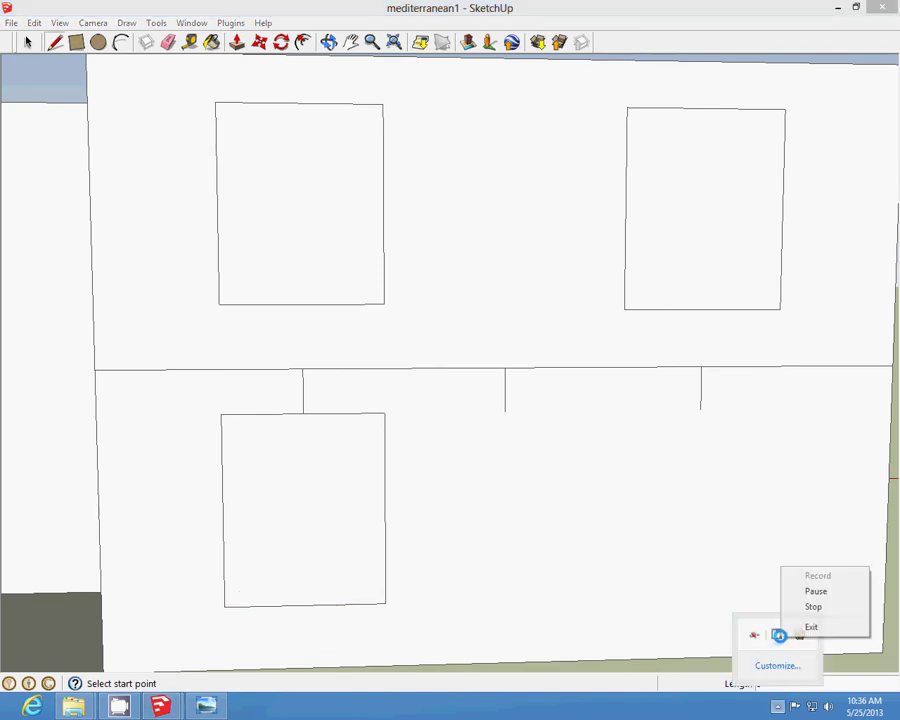
click(812, 590)
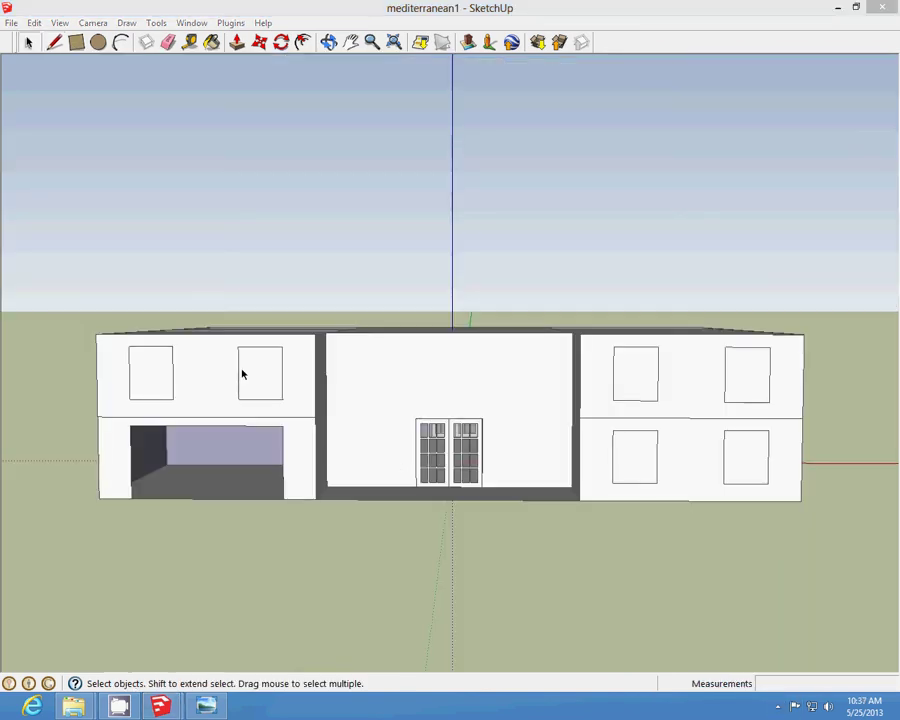
Step: Cut the two upper window faces out of the left wing's front wall
click(265, 379)
click(34, 22)
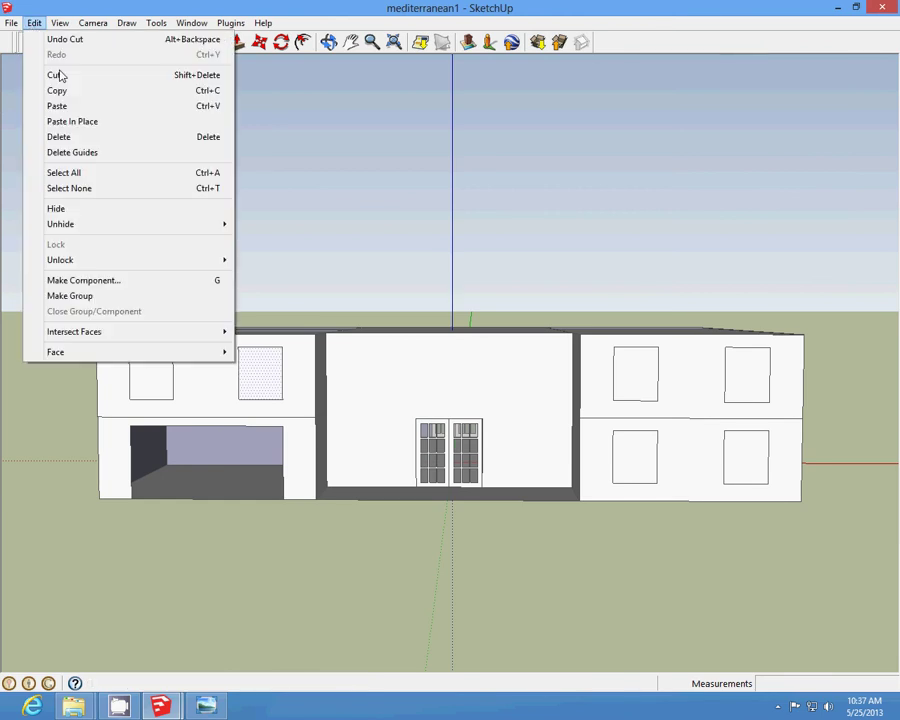
click(58, 74)
click(163, 366)
click(34, 22)
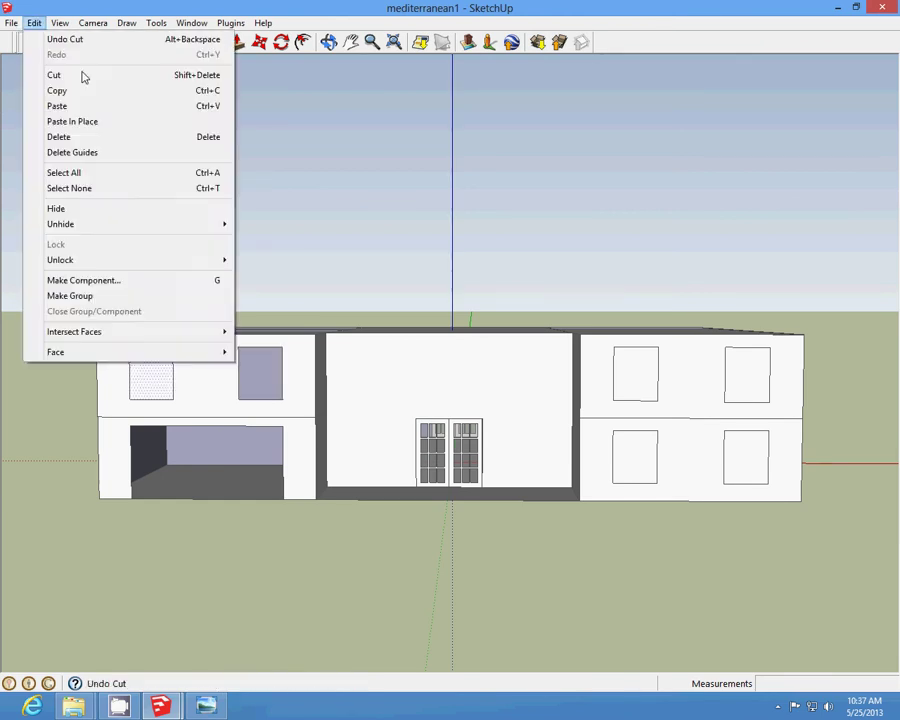
click(82, 74)
Step: Cut all four window faces on both storeys out of the right wing's front wall
click(629, 461)
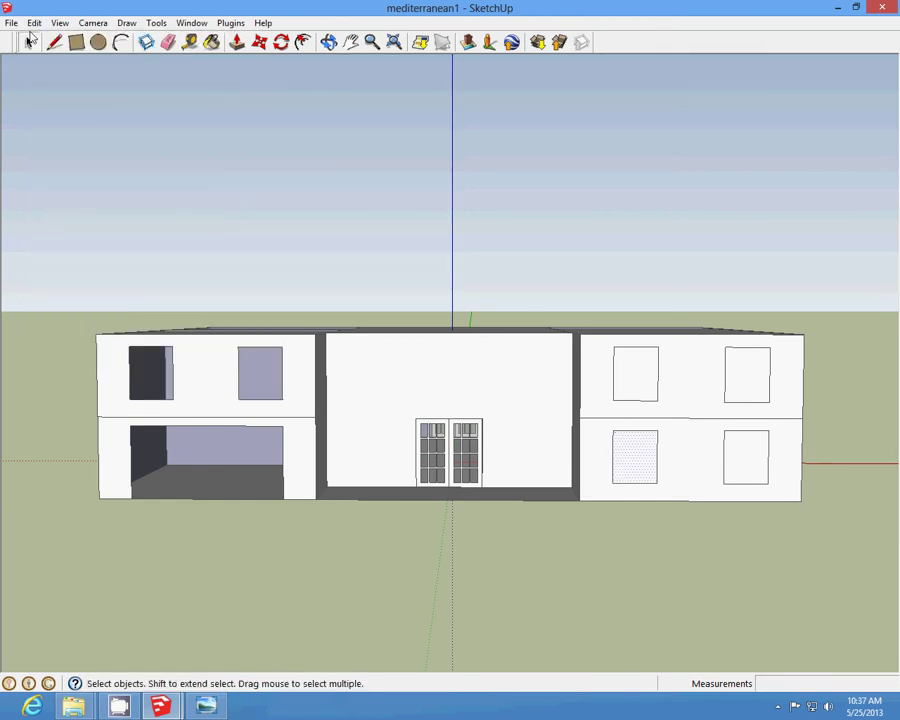
click(34, 22)
click(58, 74)
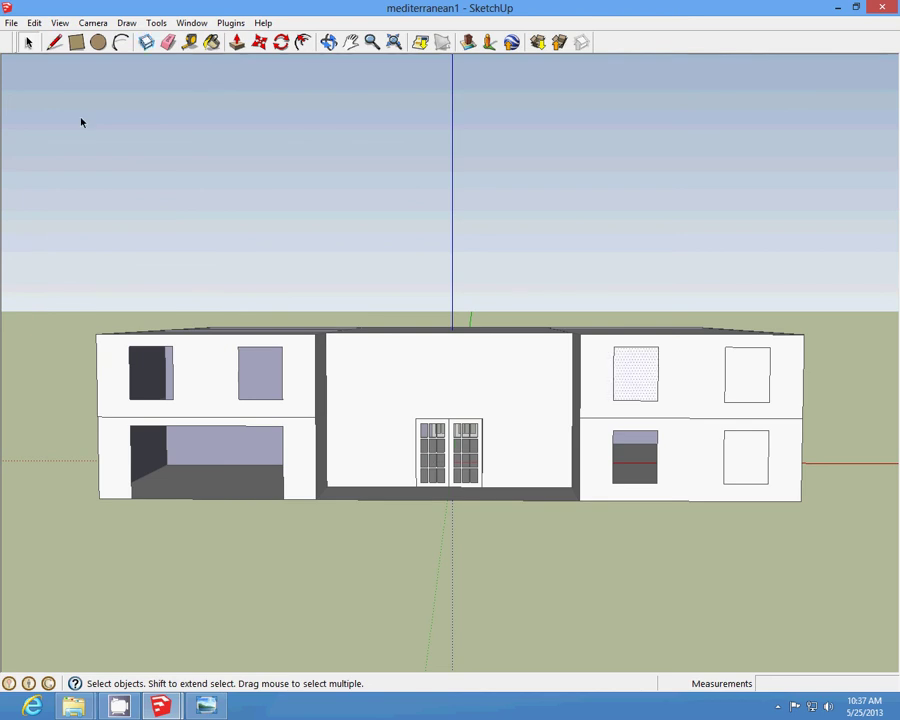
click(34, 22)
click(74, 75)
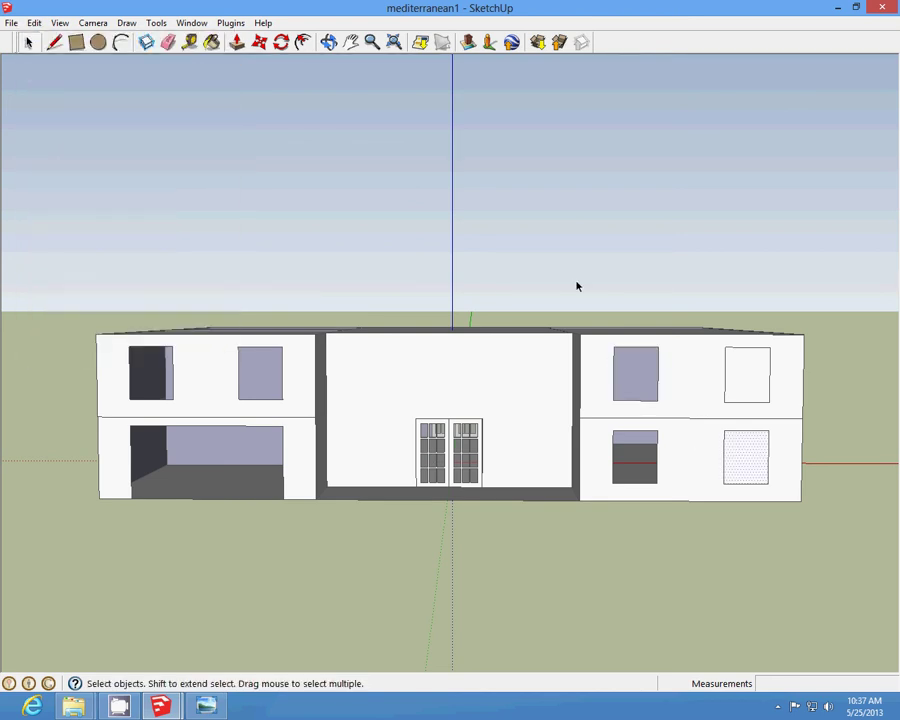
click(34, 22)
click(76, 76)
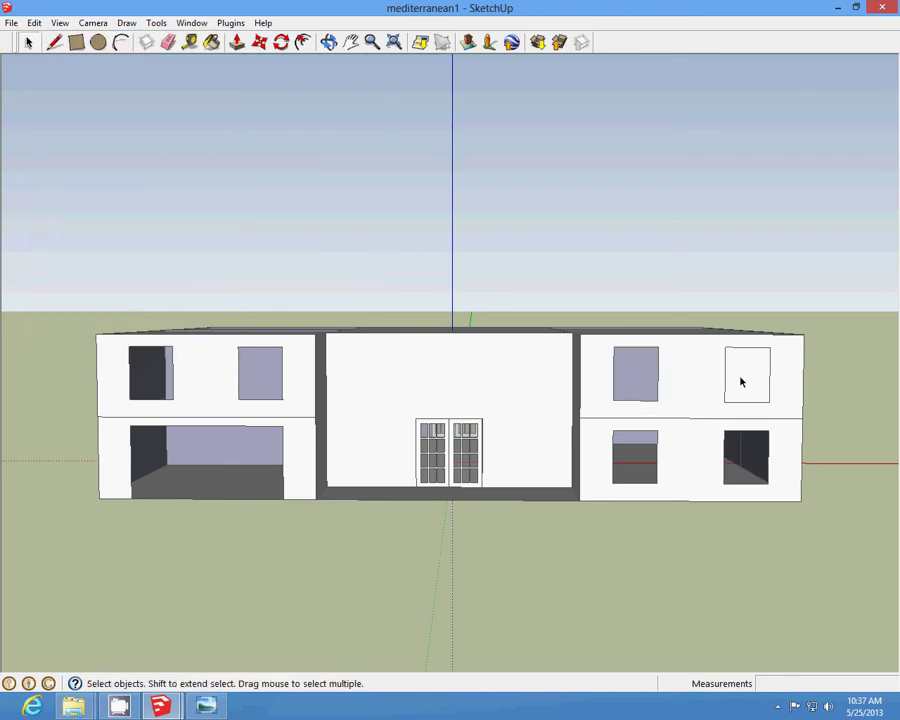
click(34, 22)
click(40, 75)
Step: Switch to the wndowroundtop3x3.7.12 model and cut the entire round-top window to the clipboard
mouse_move(176, 708)
click(217, 605)
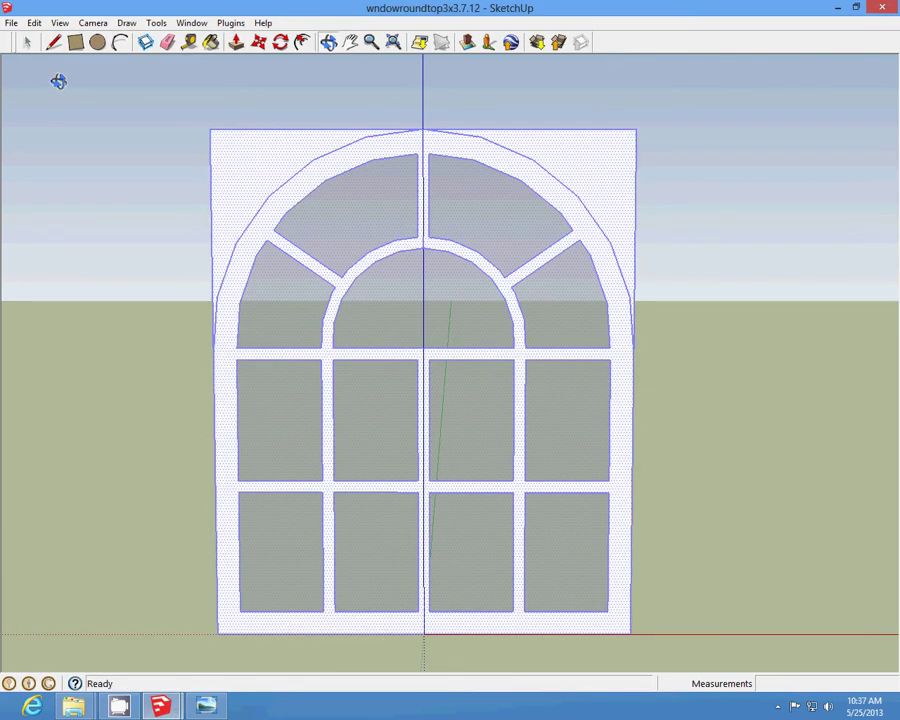
click(35, 23)
click(55, 74)
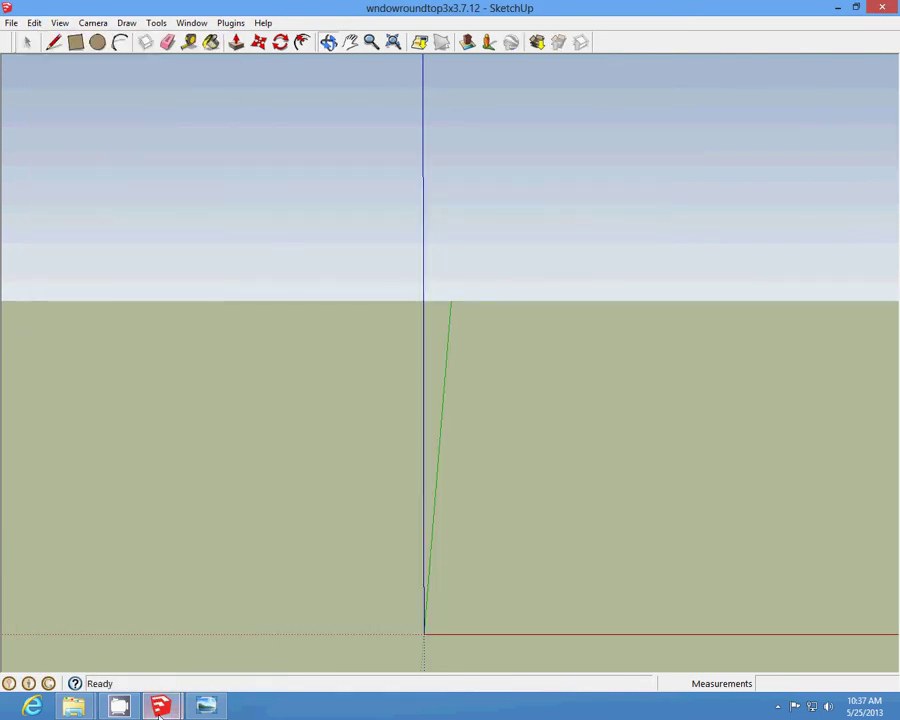
Step: Switch back to the mediterranean1 model and paste the round-top window into both upper openings of the left wing
mouse_move(155, 680)
click(150, 650)
click(35, 23)
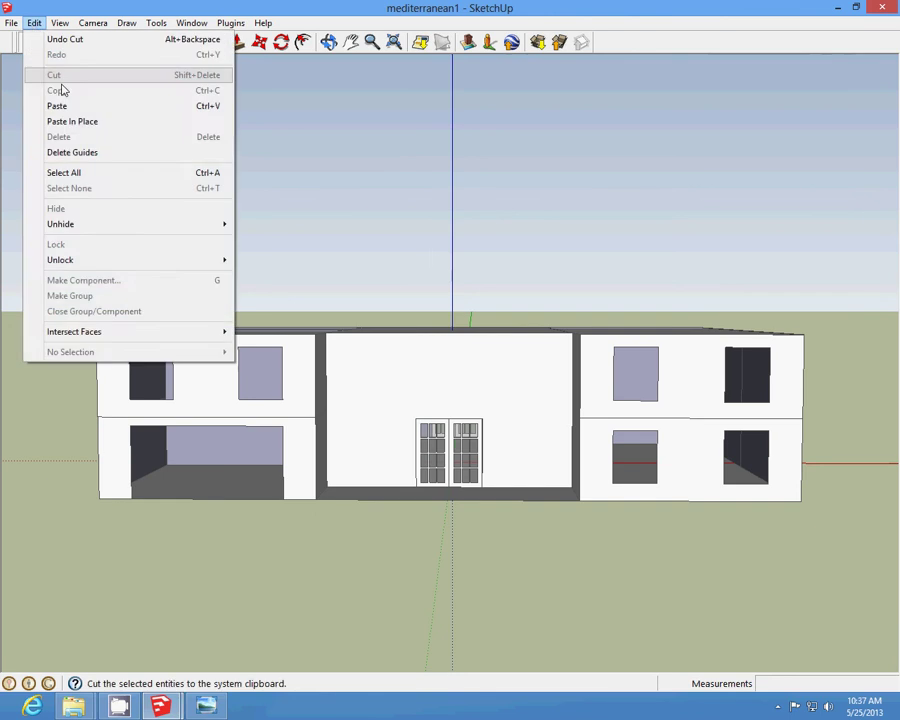
click(58, 107)
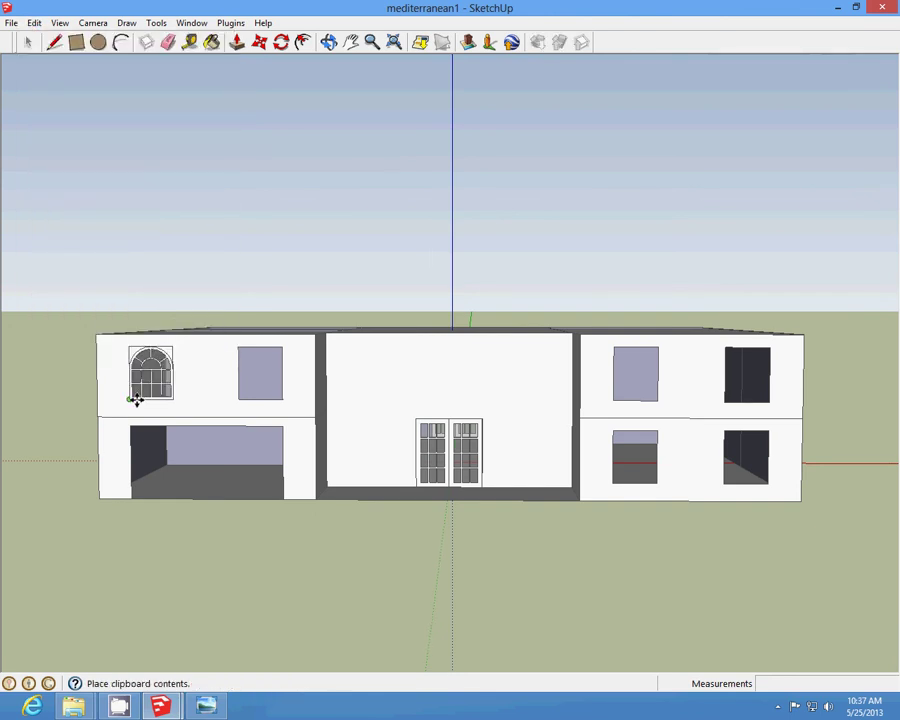
click(137, 399)
click(34, 23)
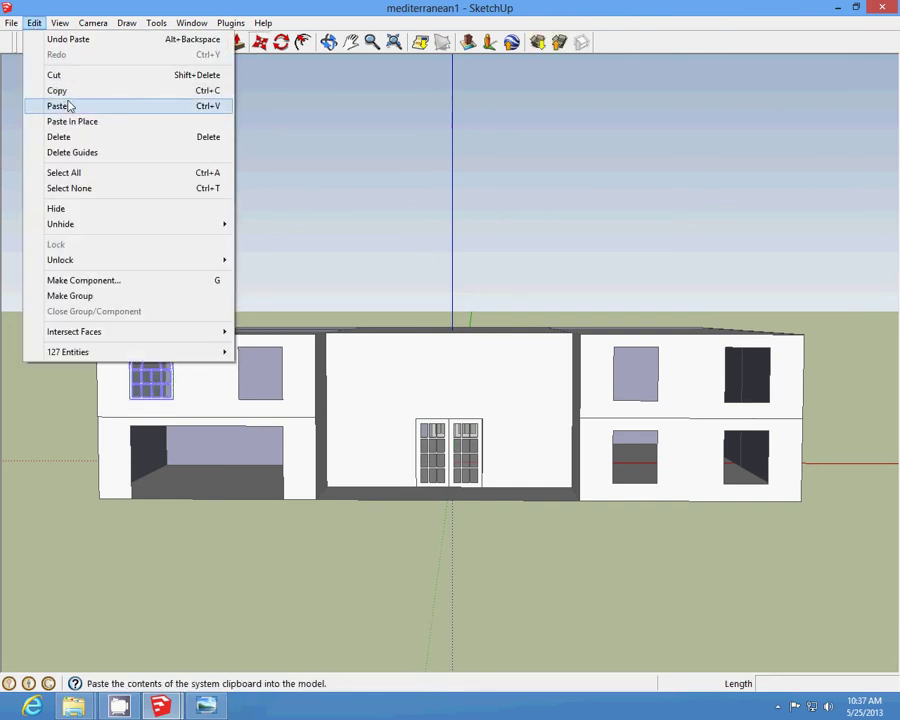
click(70, 105)
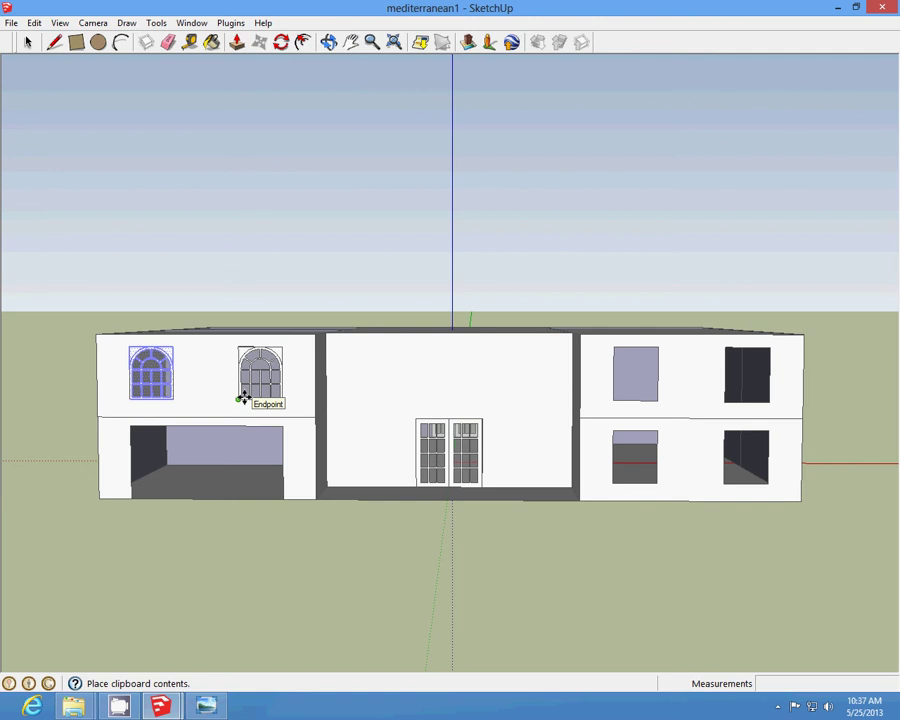
click(242, 397)
Step: Paste the round-top window into the right wing's upper-left opening, aligned to its lower-left corner
click(34, 23)
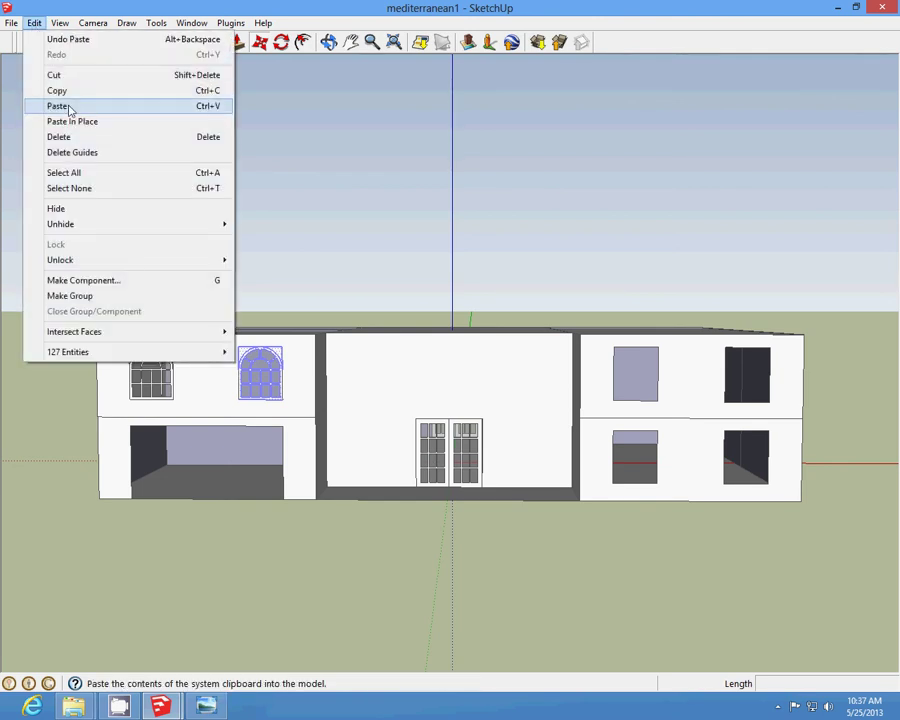
click(70, 105)
click(614, 392)
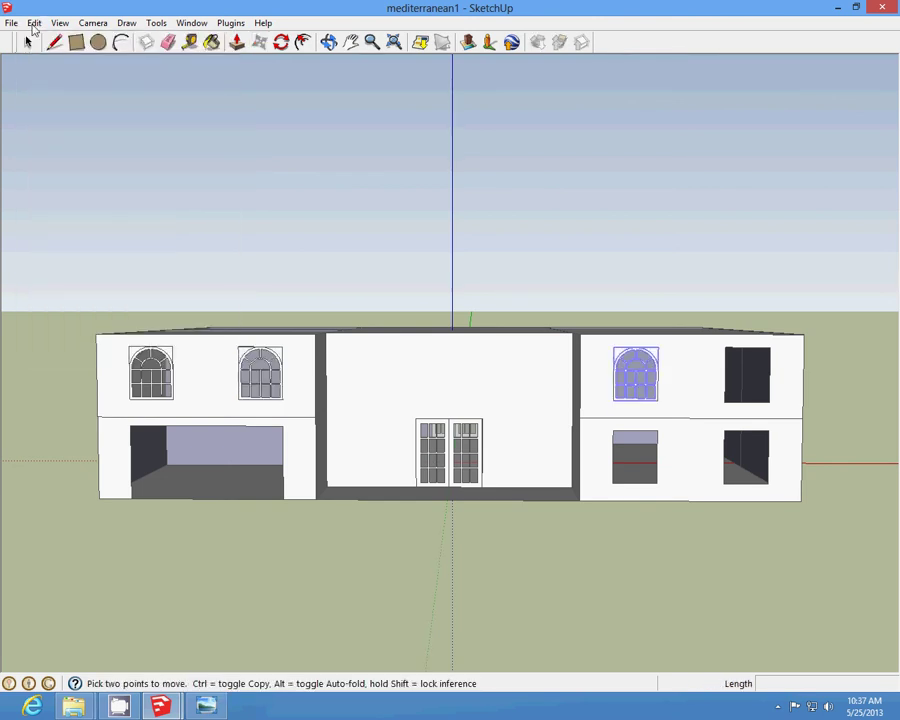
Step: Try to paste the round-top window into the right wing's upper-right opening, and undo that paste
click(34, 23)
click(66, 105)
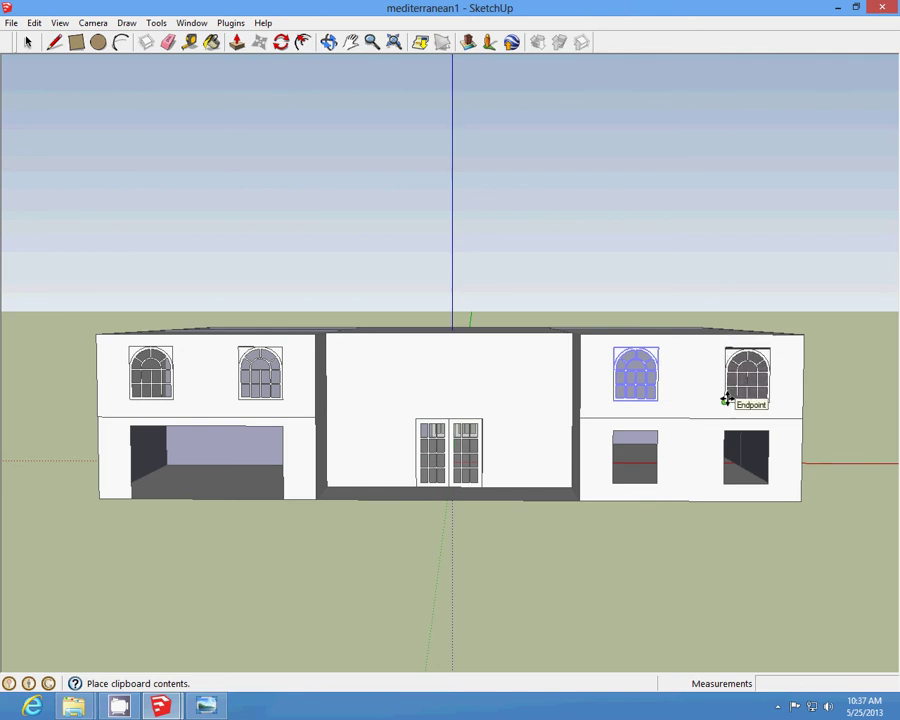
click(727, 399)
click(34, 22)
click(60, 38)
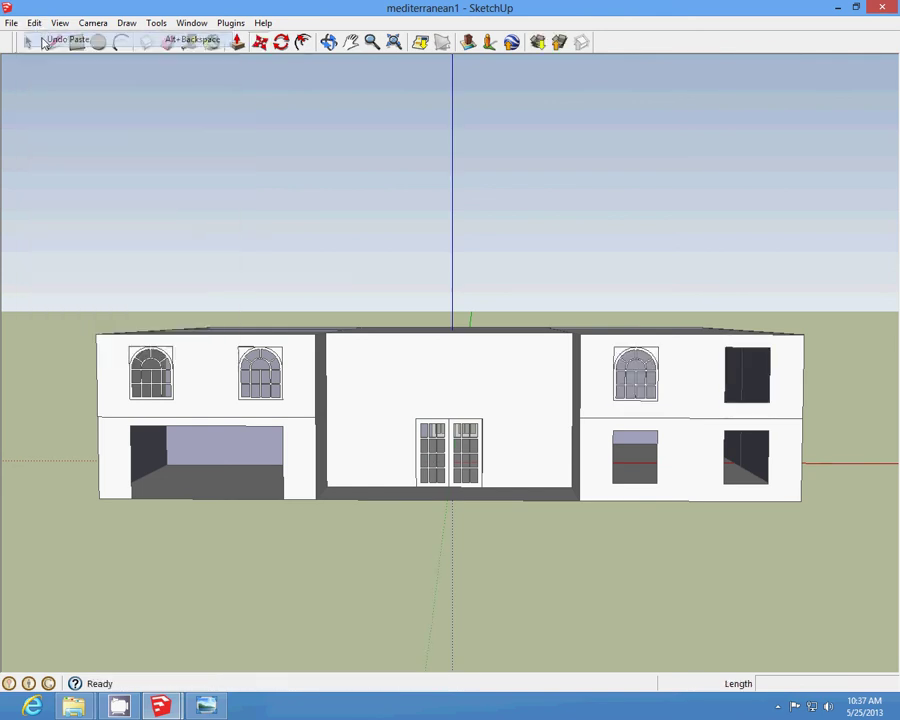
Step: Paste the round-top window into the right wing's lower-right and lower-left openings, and clear the selection
click(35, 23)
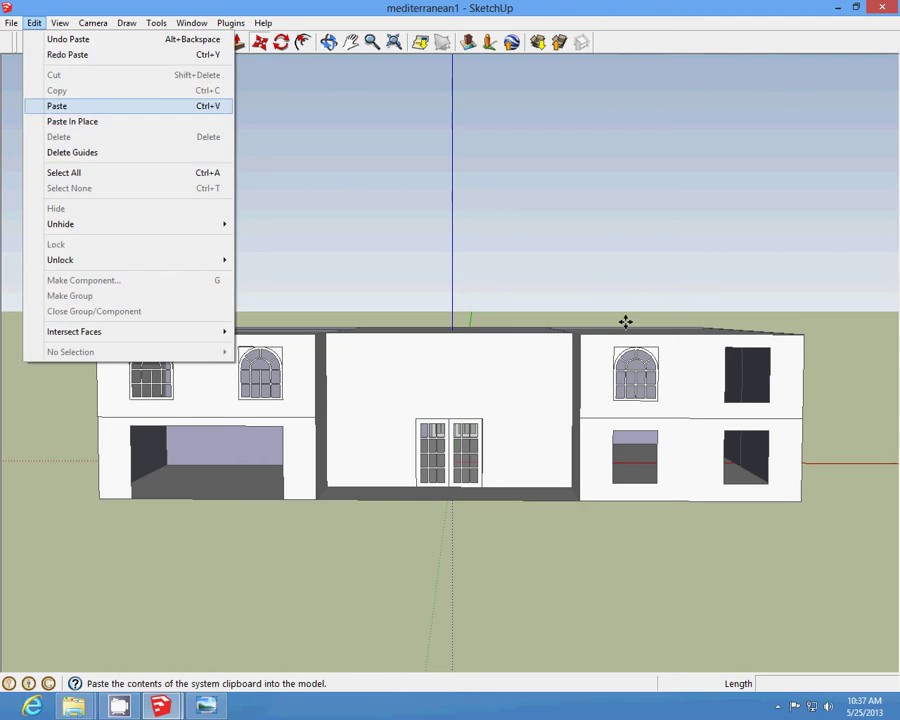
click(57, 105)
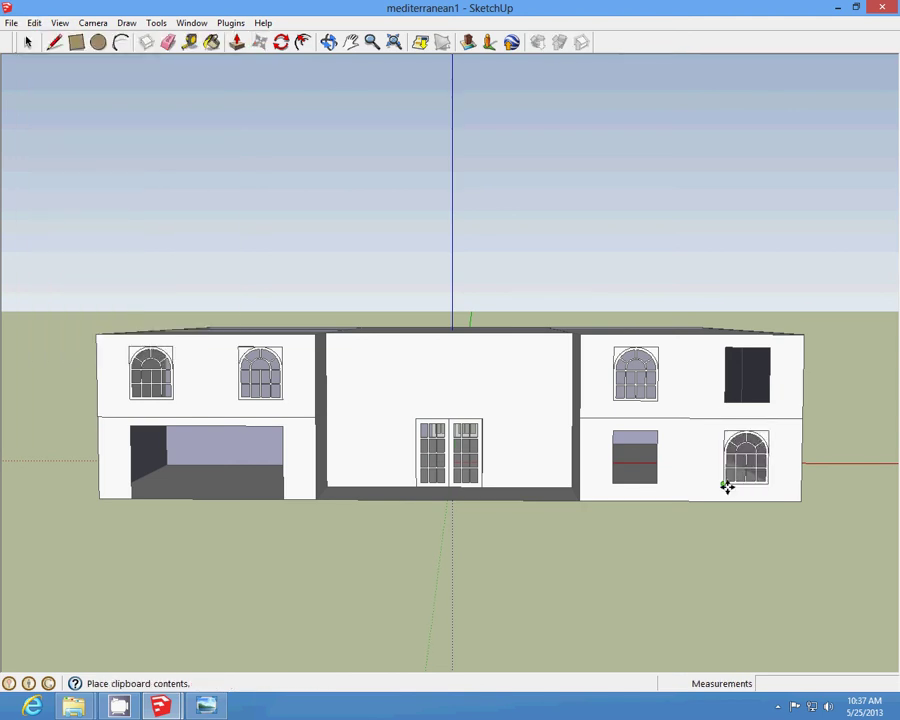
click(727, 487)
click(85, 106)
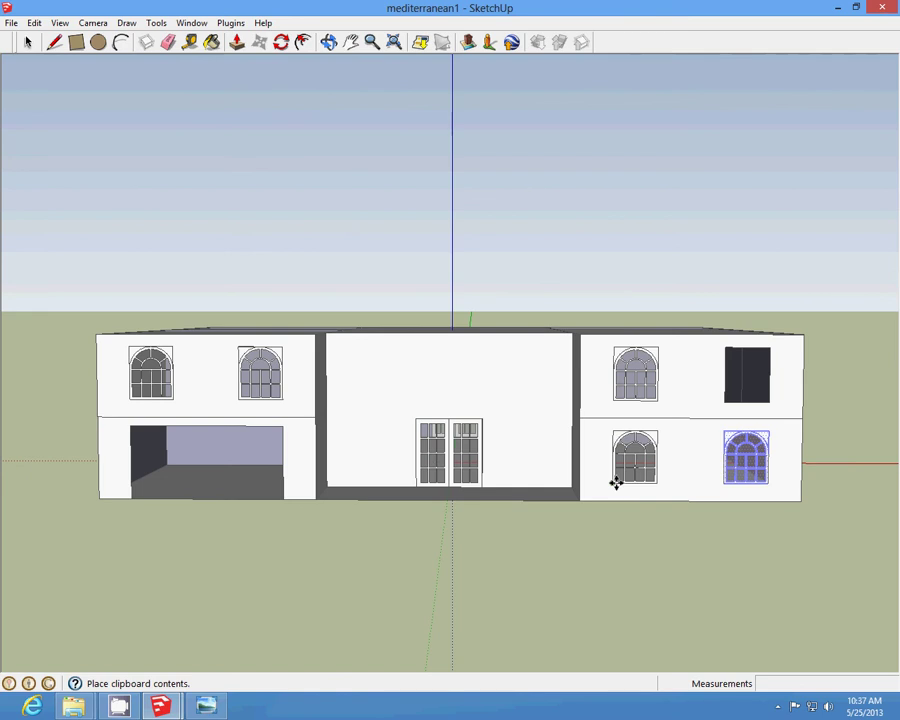
click(616, 479)
click(28, 42)
click(258, 228)
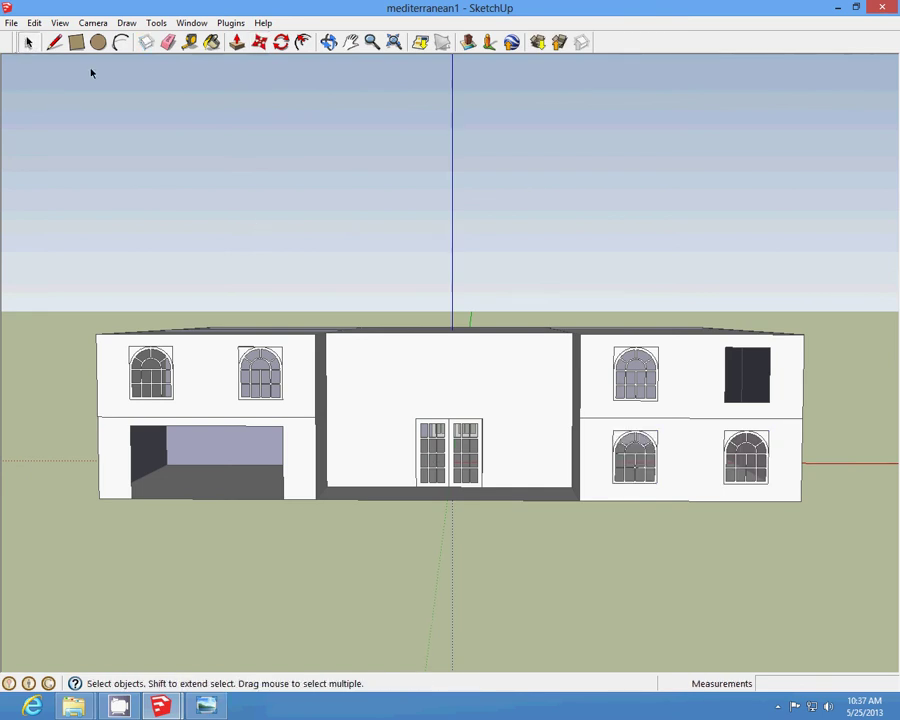
click(778, 706)
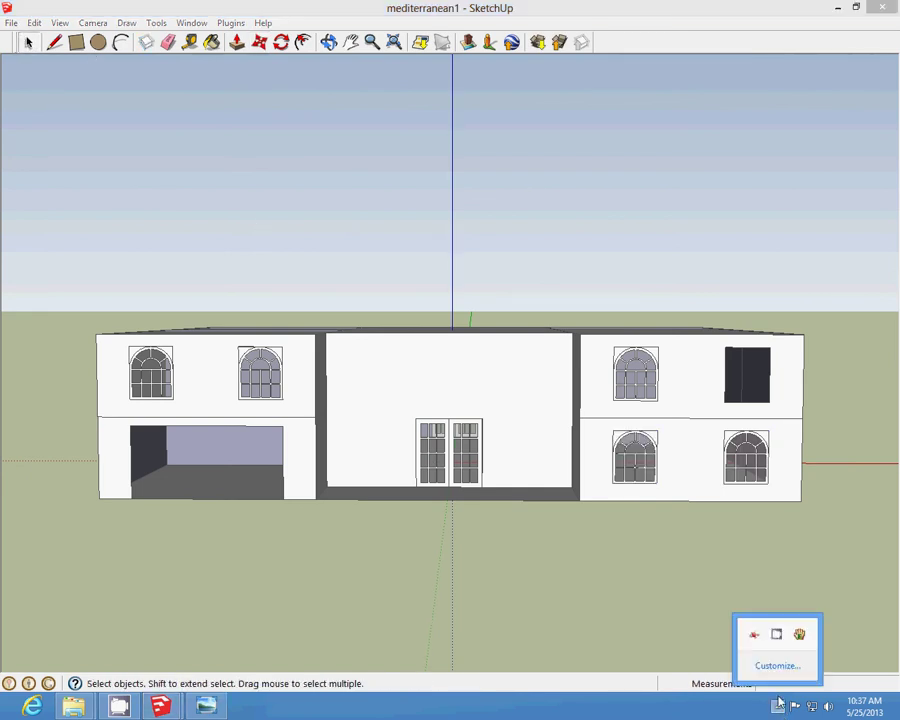
right_click(778, 636)
click(804, 600)
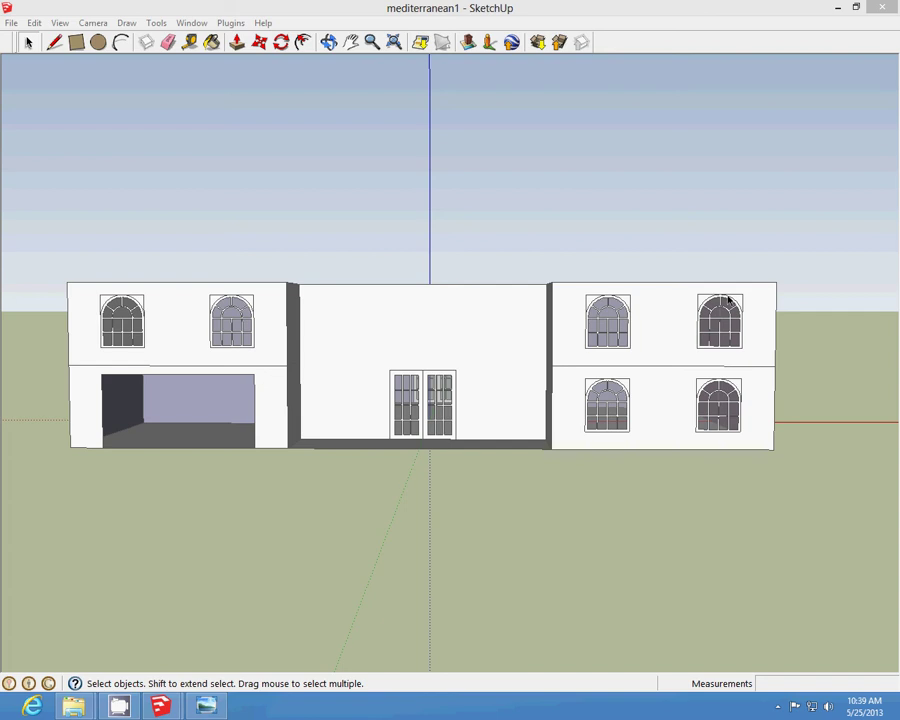
click(779, 707)
right_click(779, 638)
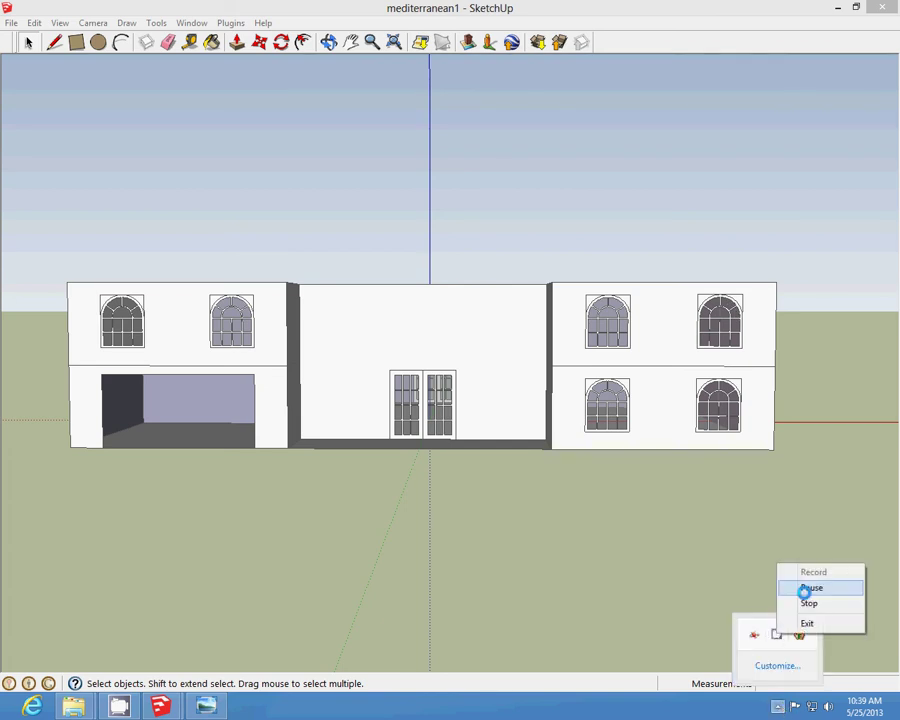
click(797, 587)
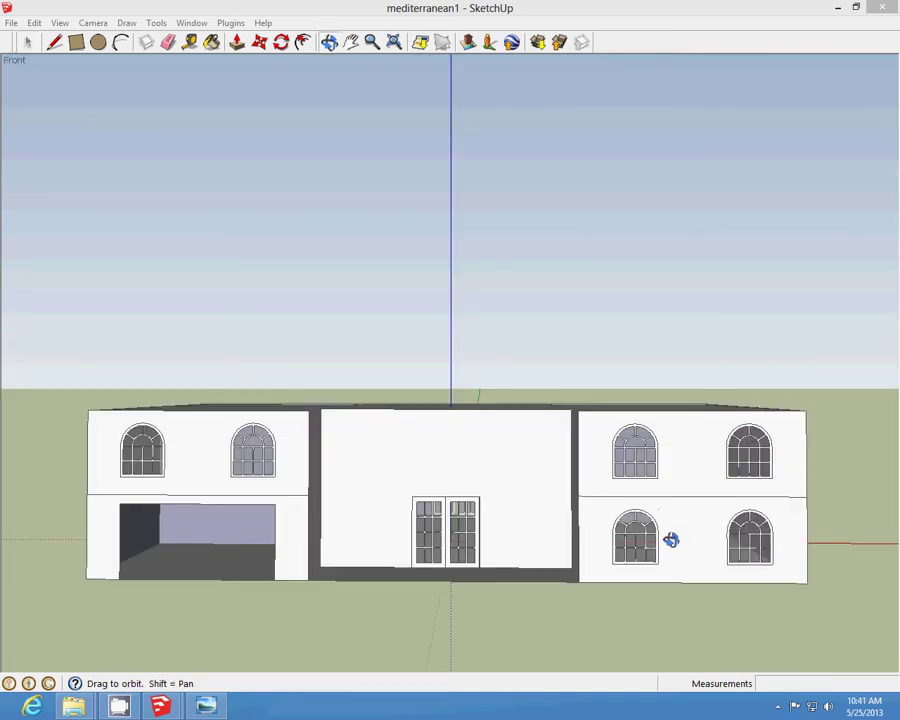
Step: Draw a 15' horizontal floor line across the rear wall of the garage wing, continuing the side wall's floor line
mouse_move(670, 540)
mouse_down()
mouse_move(548, 547)
mouse_move(655, 553)
mouse_up()
drag(366, 549, 757, 508)
drag(545, 504, 472, 536)
scroll(490, 434, up, 5)
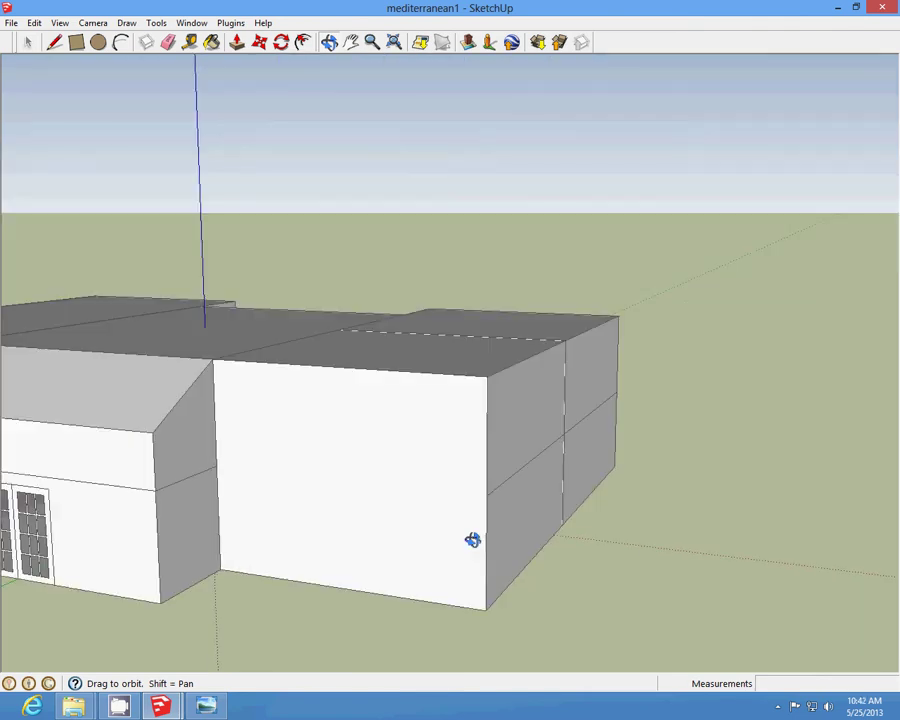
scroll(426, 528, up, 2)
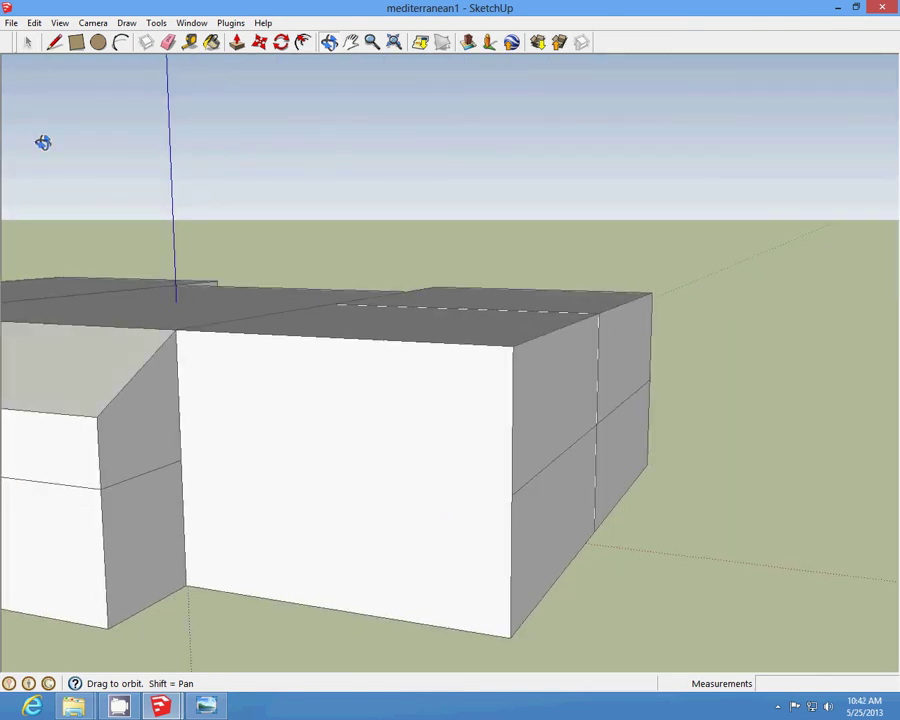
click(54, 42)
click(512, 494)
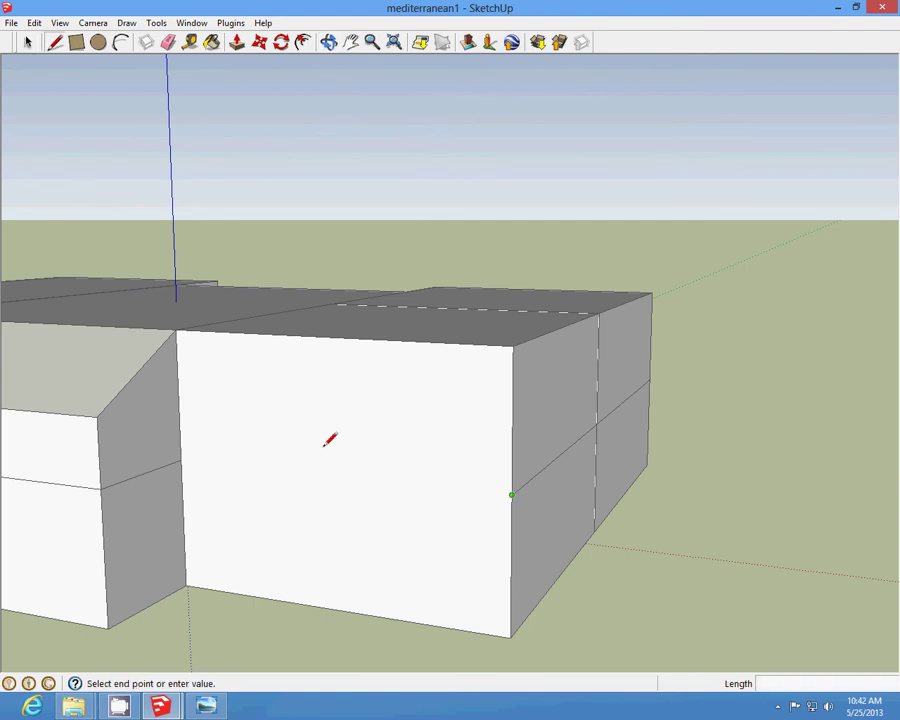
click(182, 458)
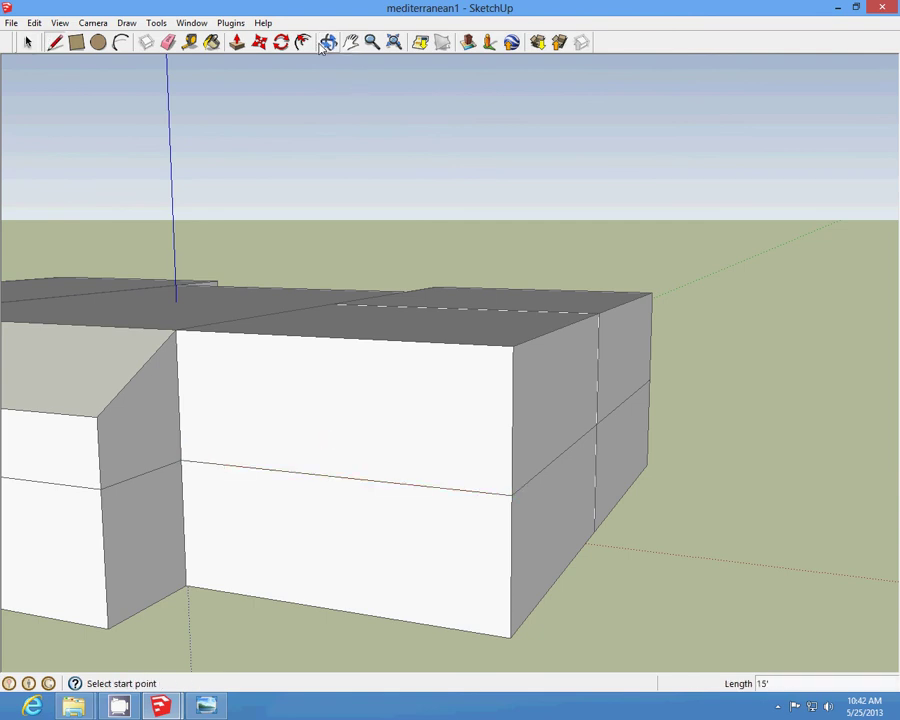
Step: On the garage wing's rear wall, draw 10" vertical guide lines down from the top edge's midpoint and from its outer half's midpoint
click(328, 42)
mouse_move(396, 179)
mouse_down()
mouse_move(257, 454)
mouse_move(410, 413)
mouse_move(165, 443)
mouse_move(279, 358)
mouse_move(691, 464)
mouse_move(777, 420)
mouse_move(754, 429)
mouse_move(472, 362)
mouse_move(723, 354)
mouse_move(426, 394)
mouse_move(538, 356)
mouse_move(582, 360)
mouse_up()
click(55, 42)
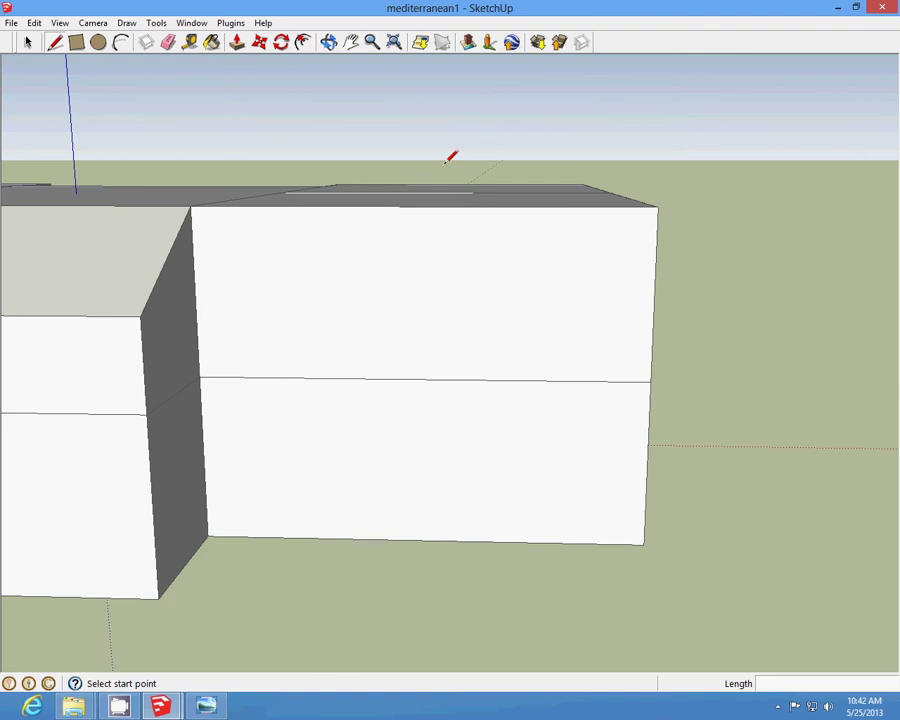
click(421, 201)
scroll(423, 205, up, 3)
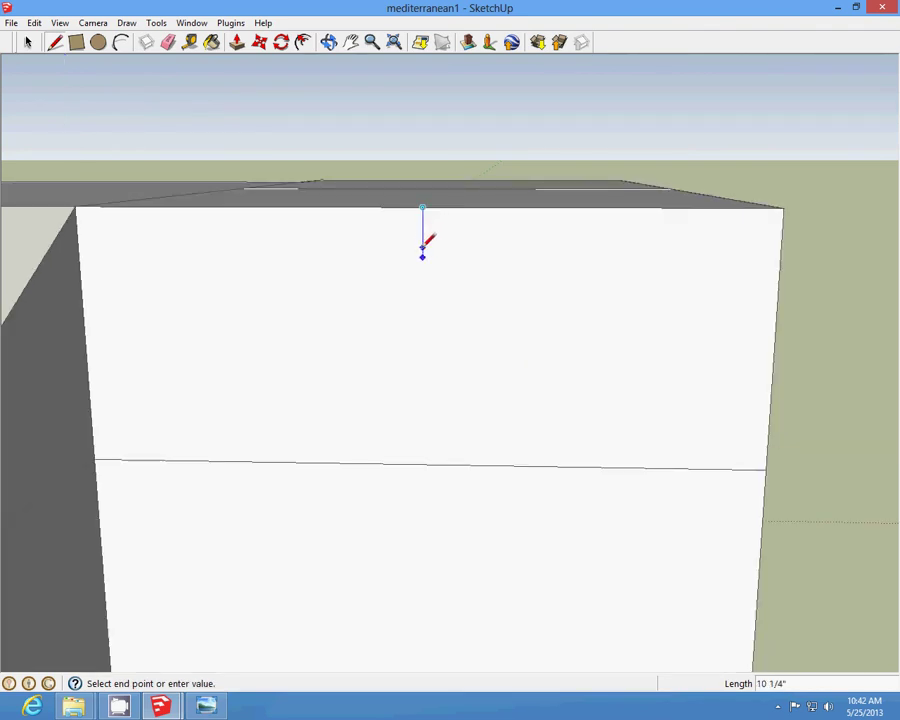
click(422, 246)
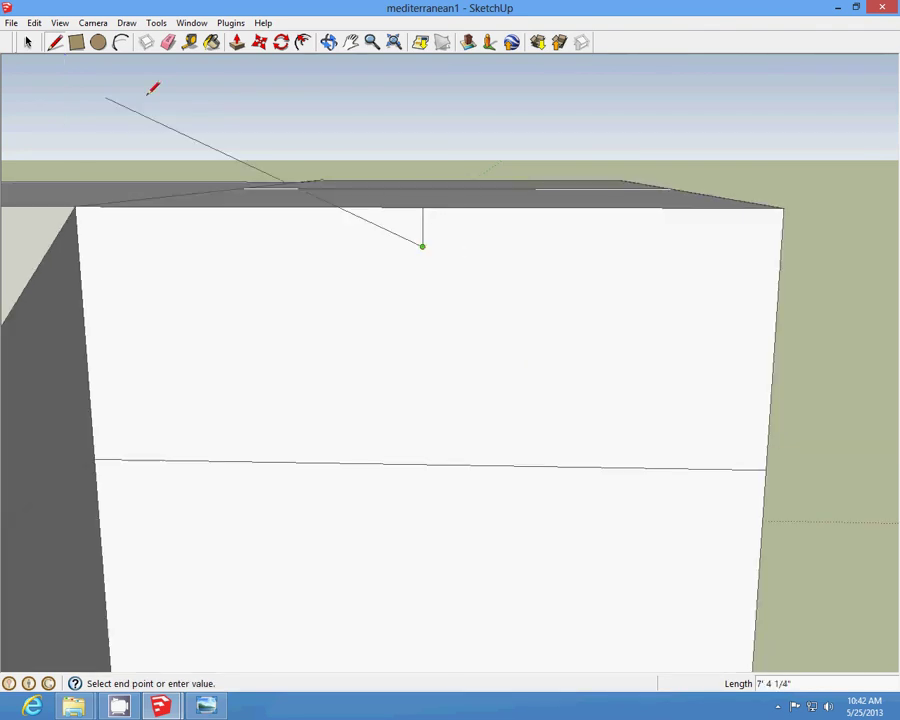
click(57, 43)
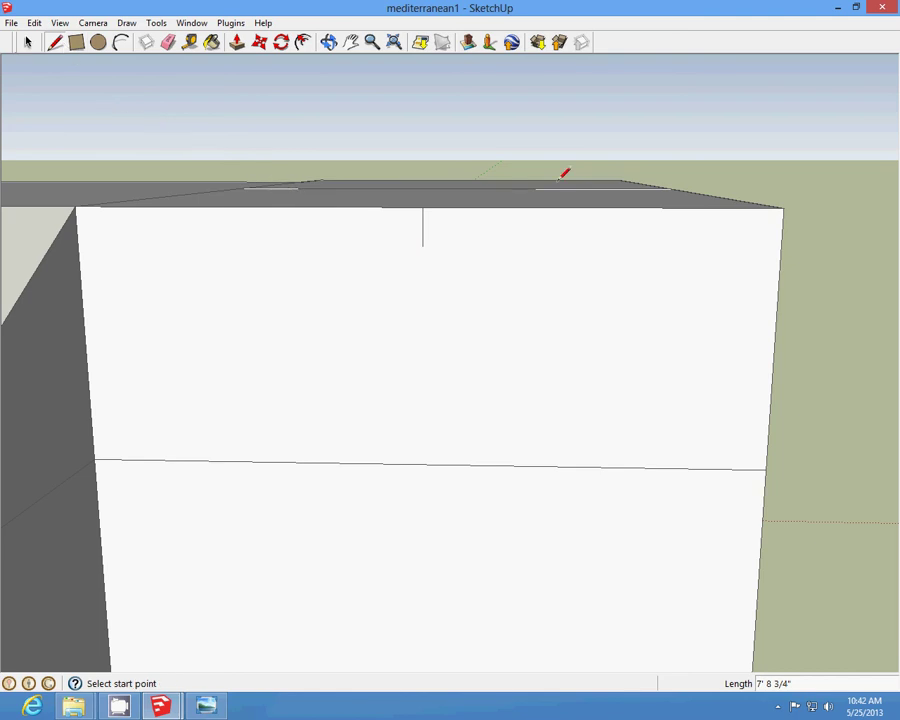
click(601, 207)
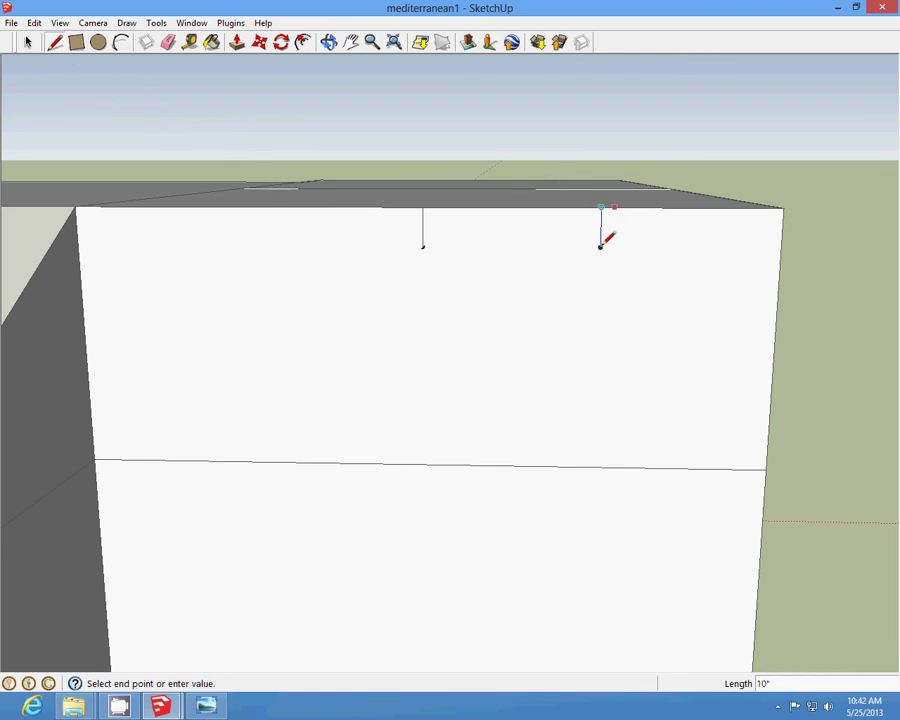
scroll(601, 246, up, 2)
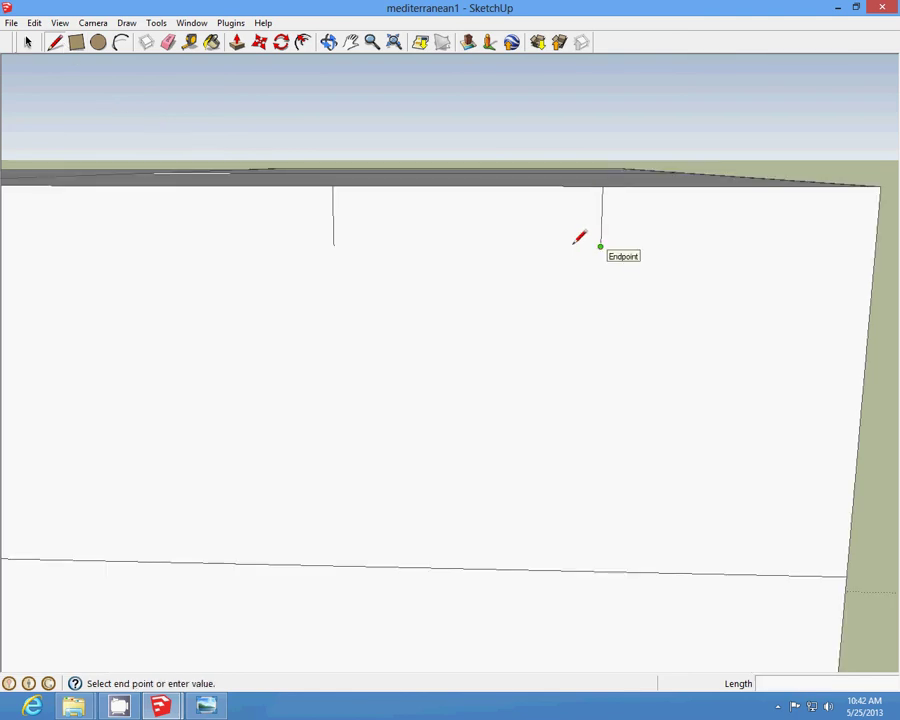
Step: Outline a 3' wide by 3' 7 1/2" high window opening centred below the outer guide line
click(494, 246)
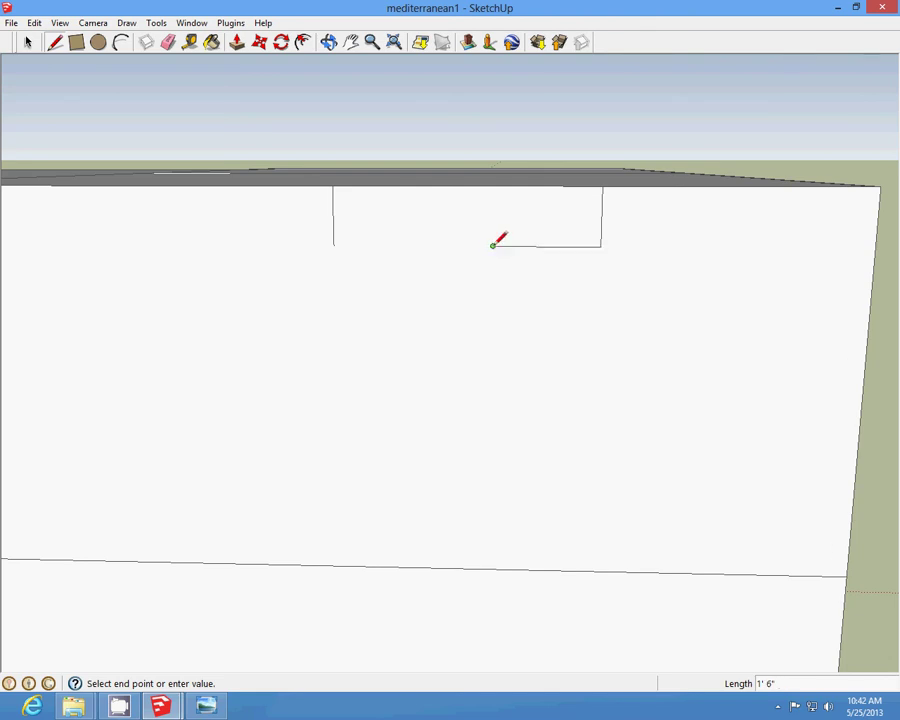
click(490, 491)
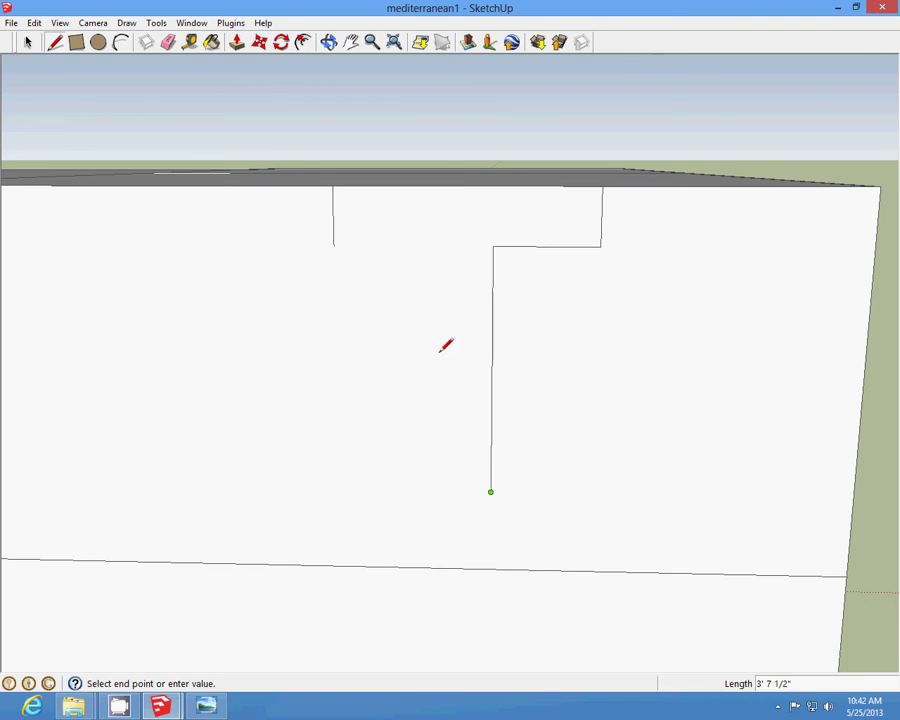
click(55, 41)
click(600, 246)
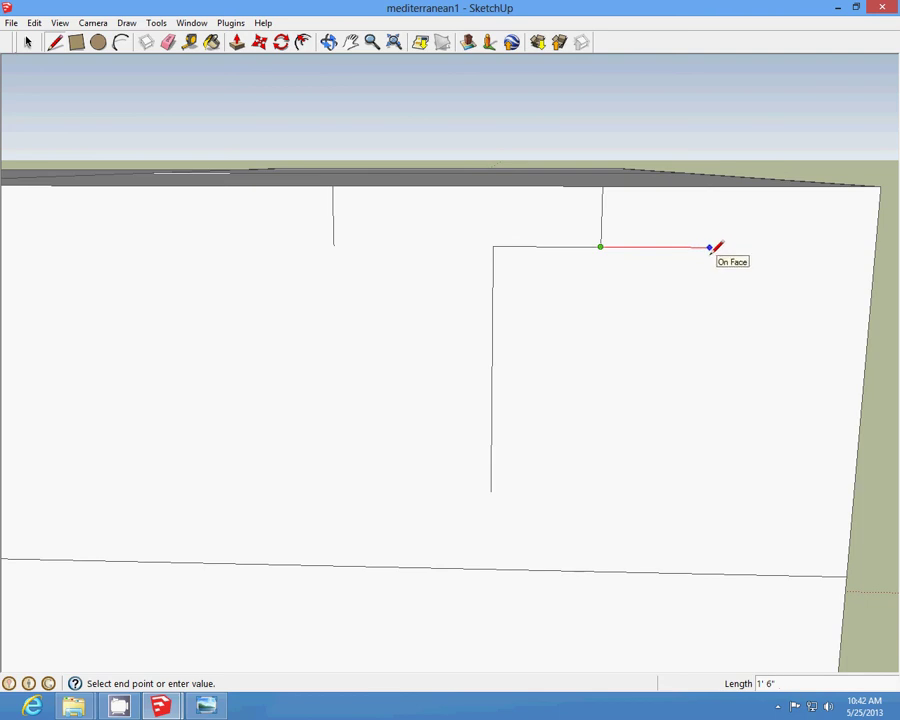
click(709, 247)
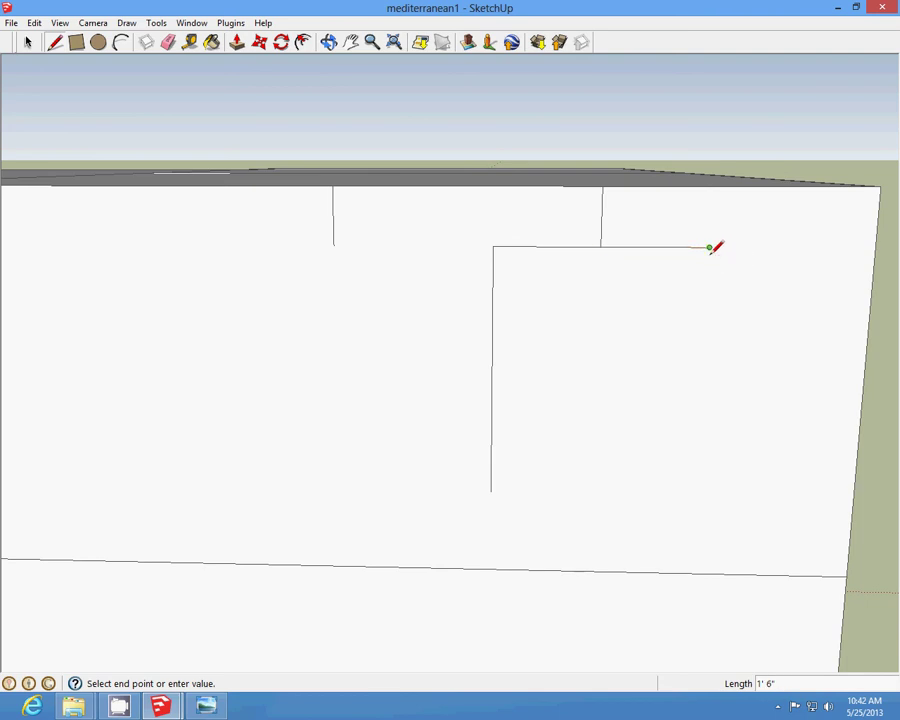
click(696, 495)
click(491, 491)
Step: Draw a matching vertical guide line down from the midpoint of the top edge's inner half, level with the central guide line's end
scroll(546, 324, down, 5)
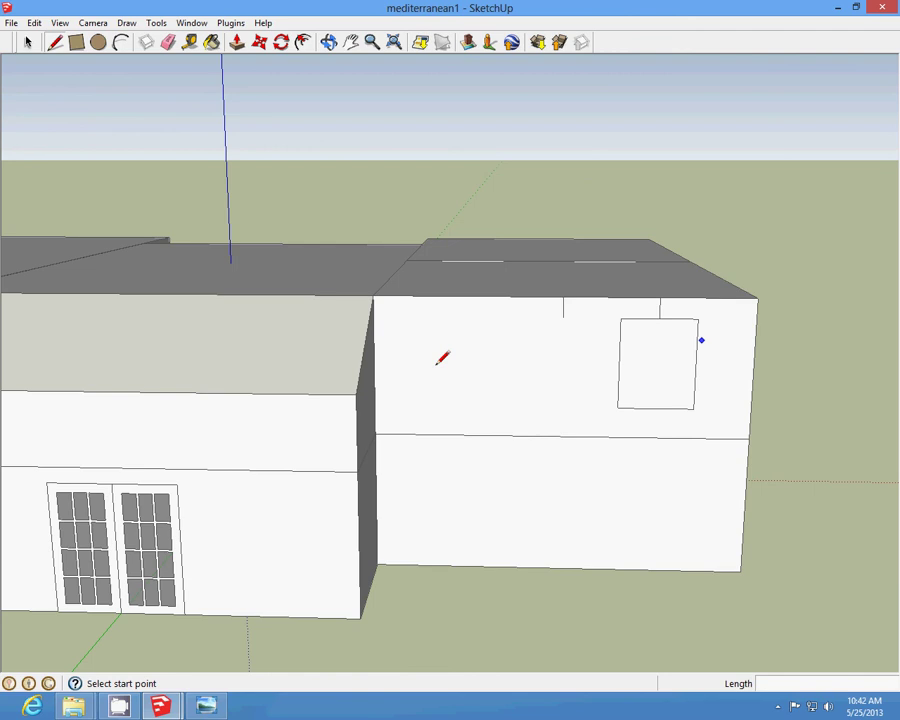
scroll(478, 291, up, 5)
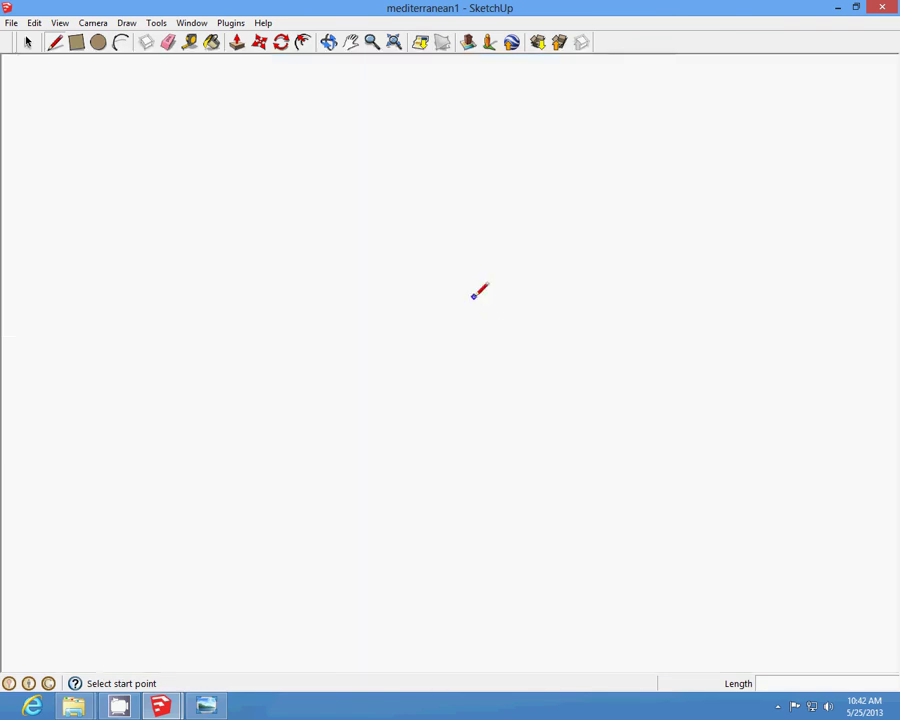
scroll(466, 370, down, 3)
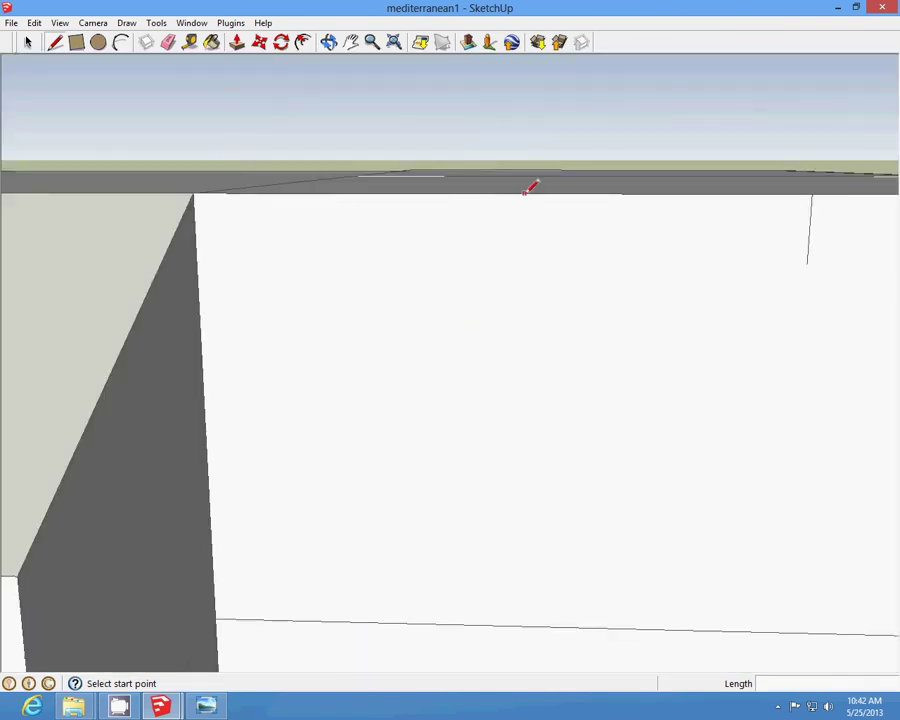
scroll(539, 206, down, 2)
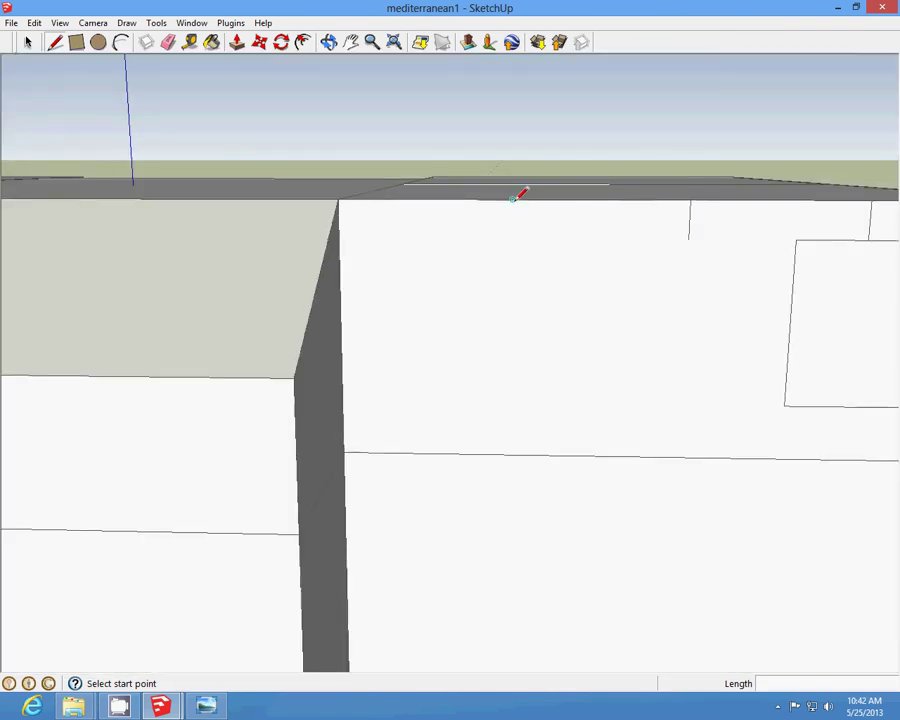
click(513, 196)
scroll(512, 228, up, 2)
click(511, 257)
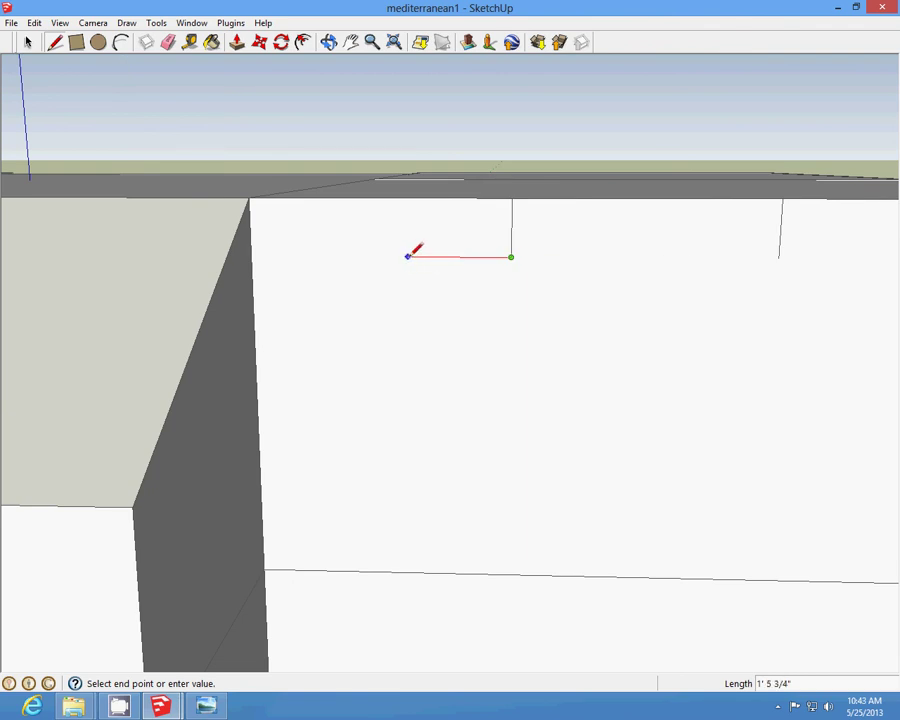
Step: Outline a second 3' wide by 3' 7 1/2" high window opening centred below the inner guide line
click(405, 257)
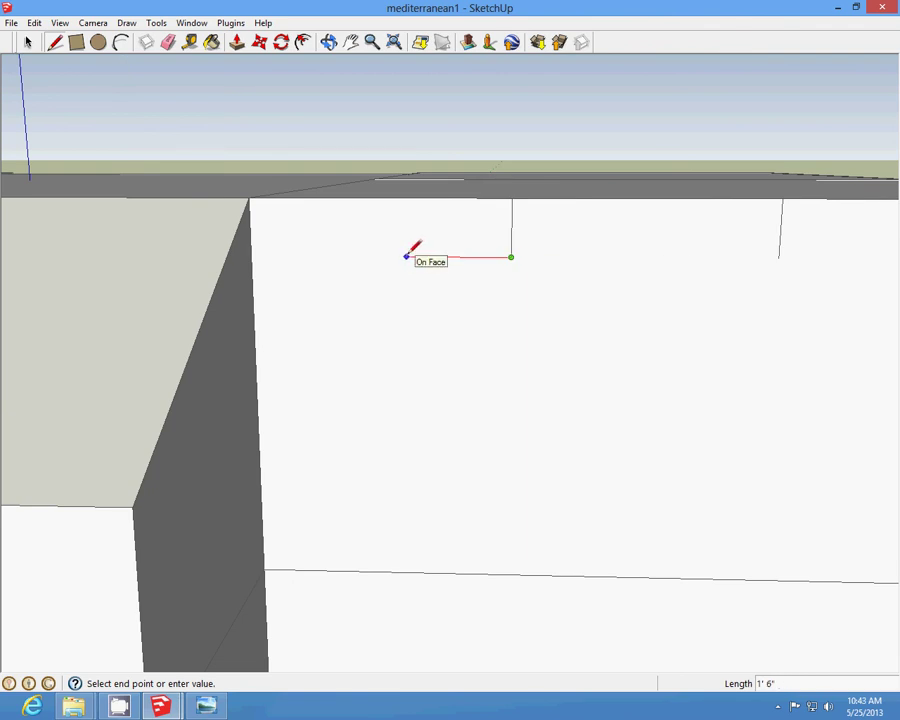
click(408, 496)
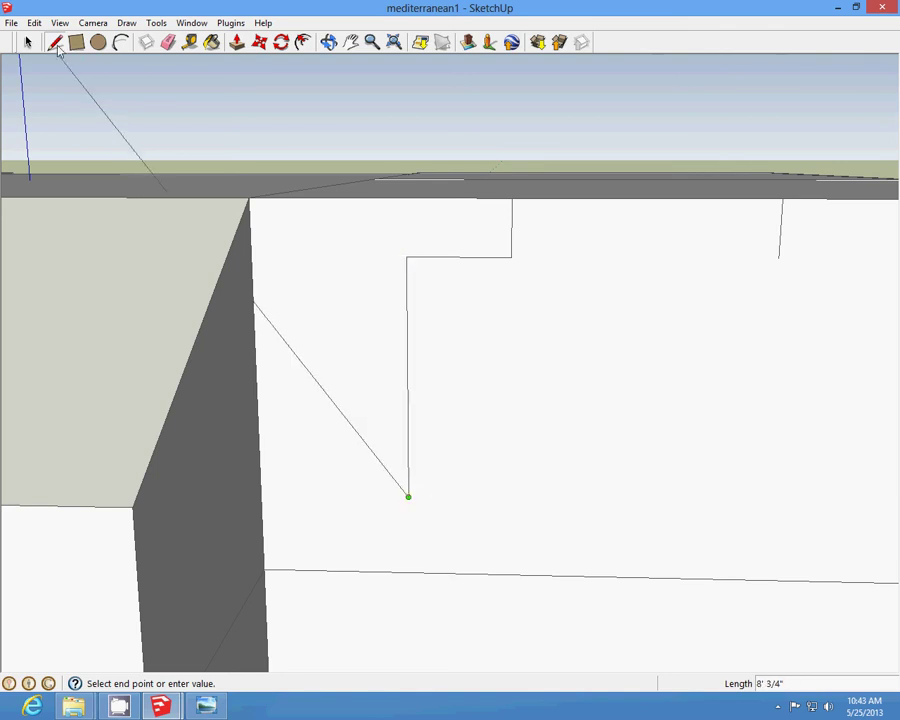
click(57, 43)
click(511, 257)
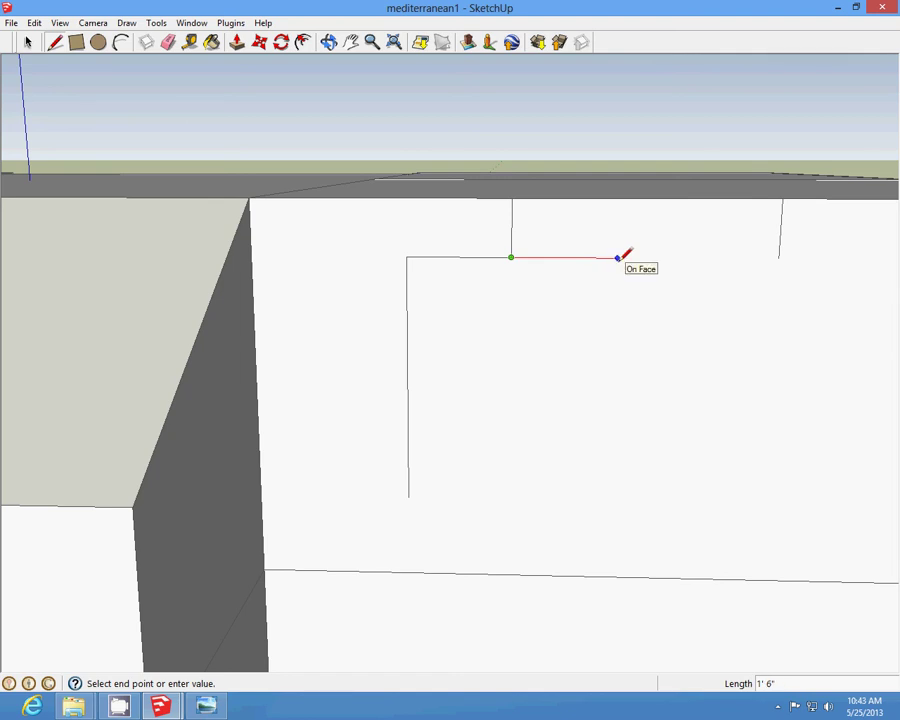
click(617, 258)
click(609, 499)
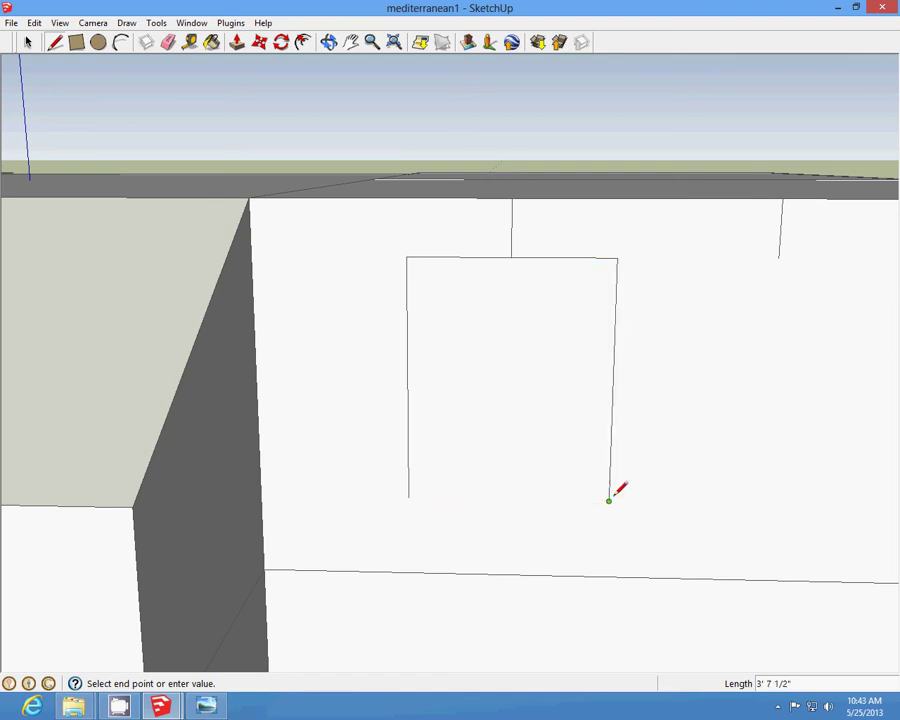
click(408, 497)
Step: Cut away the three short vertical guide lines above and between the two window outlines
click(329, 45)
scroll(669, 257, down, 4)
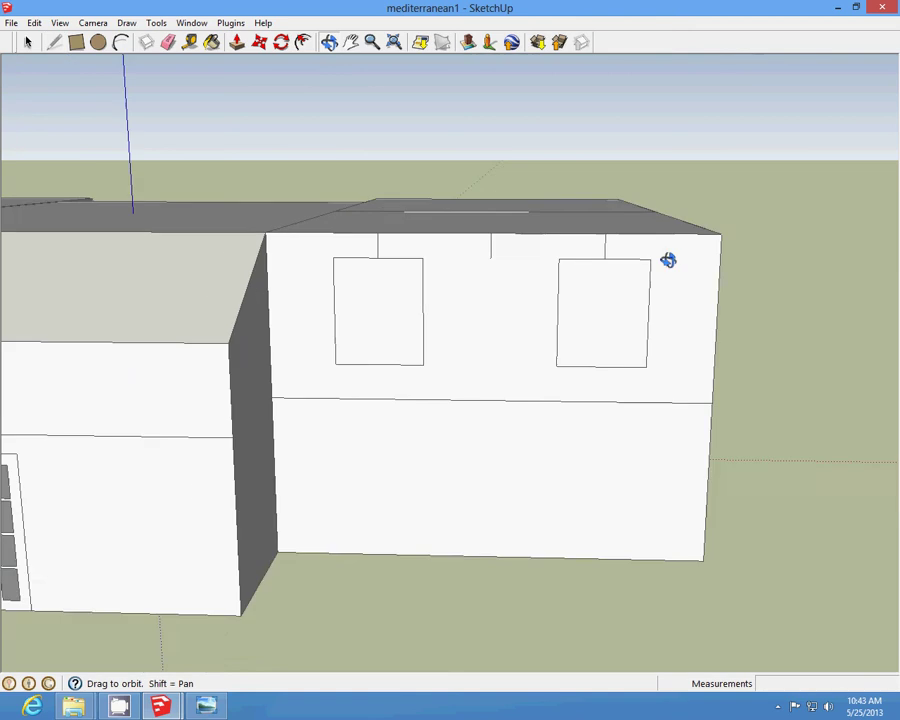
drag(669, 257, 619, 257)
scroll(422, 207, up, 3)
click(27, 42)
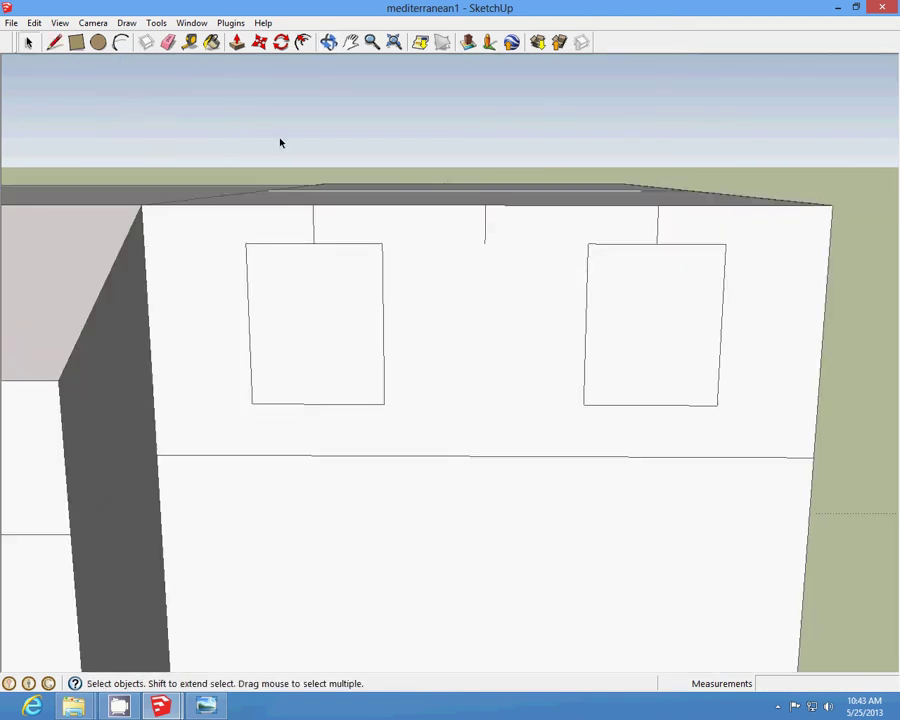
click(34, 22)
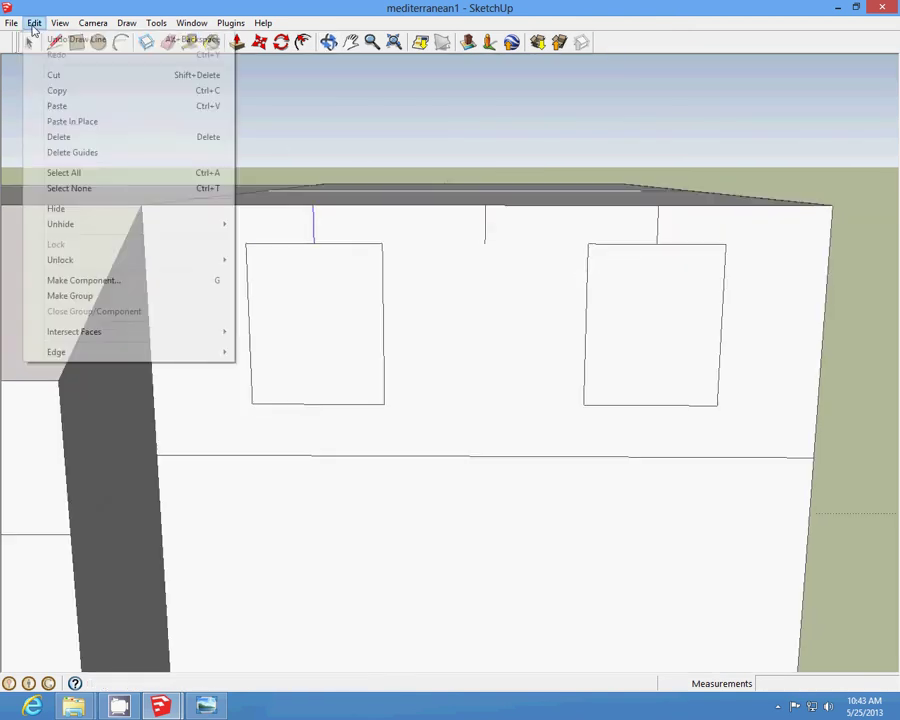
click(58, 74)
click(485, 225)
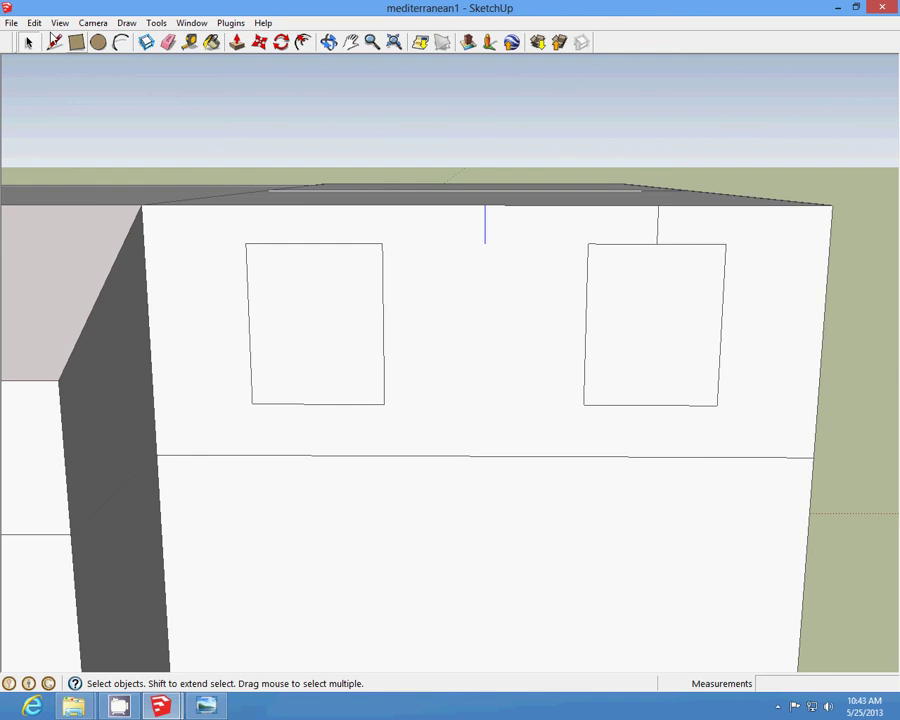
click(34, 22)
click(58, 74)
click(656, 236)
click(34, 22)
click(58, 74)
Step: Cut out the faces of both upper window outlines on the rear wall to open them
click(290, 255)
click(34, 22)
click(76, 76)
click(679, 328)
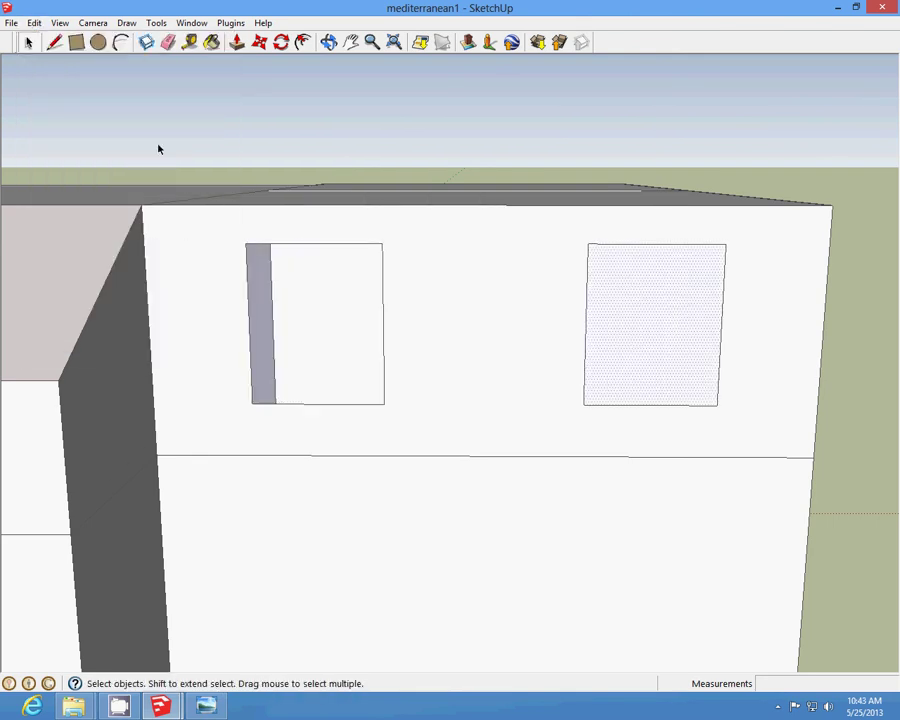
click(34, 22)
click(56, 75)
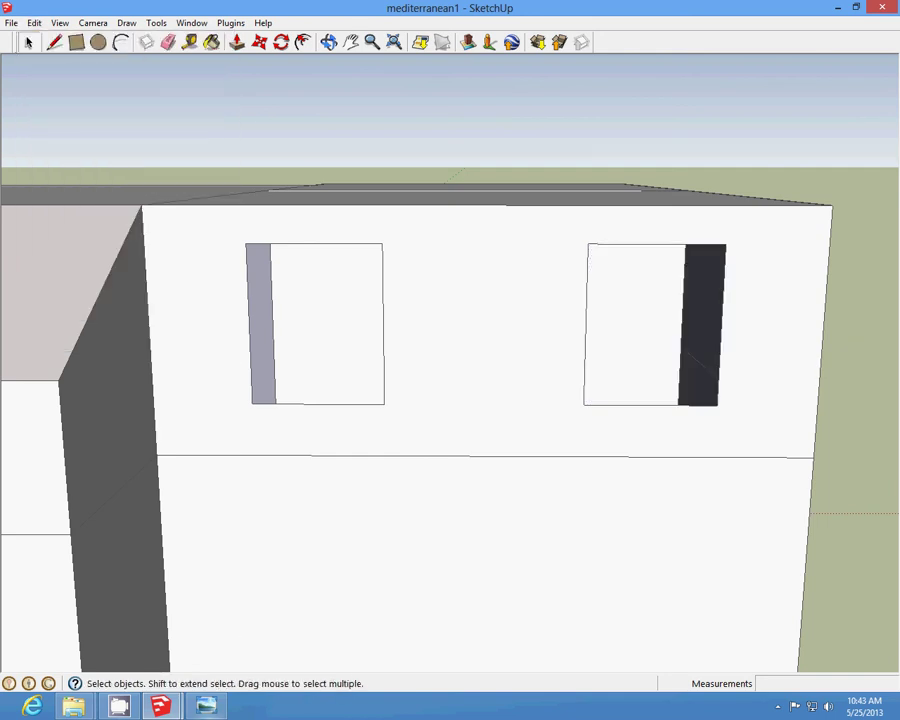
Step: Switch to the wndowroundtop3x3.7.12 model, undo its last cut, and cut the entire round-top window to the clipboard
mouse_move(163, 707)
click(221, 629)
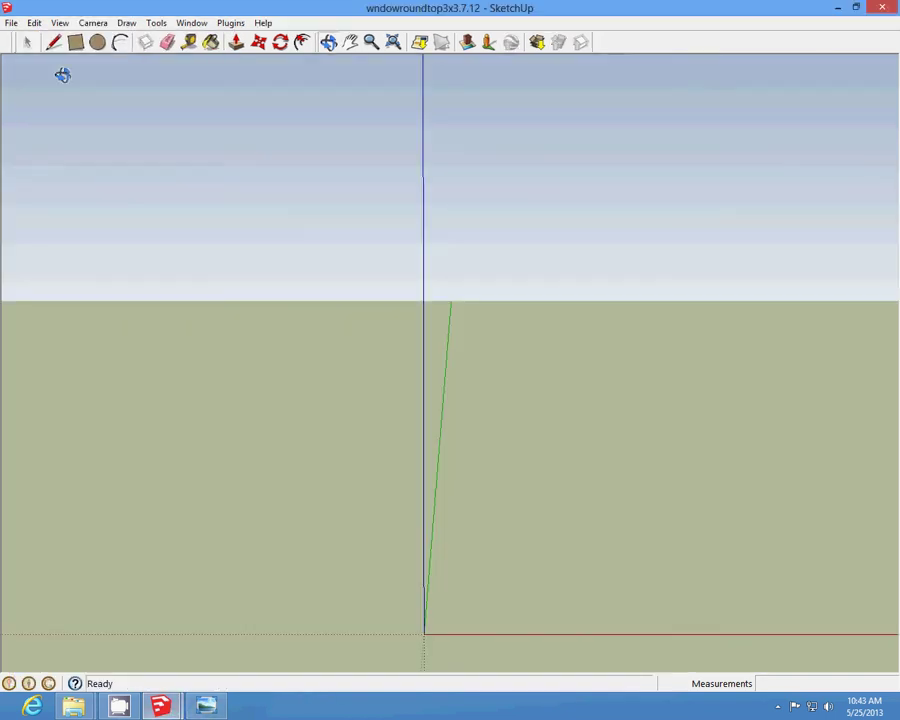
click(33, 22)
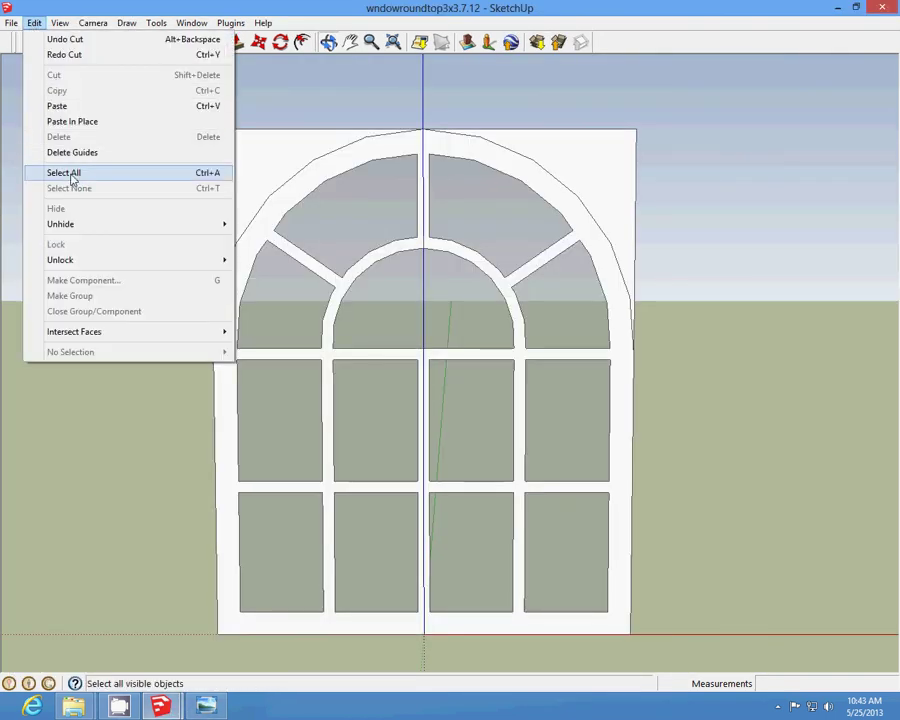
click(56, 173)
click(34, 22)
click(56, 75)
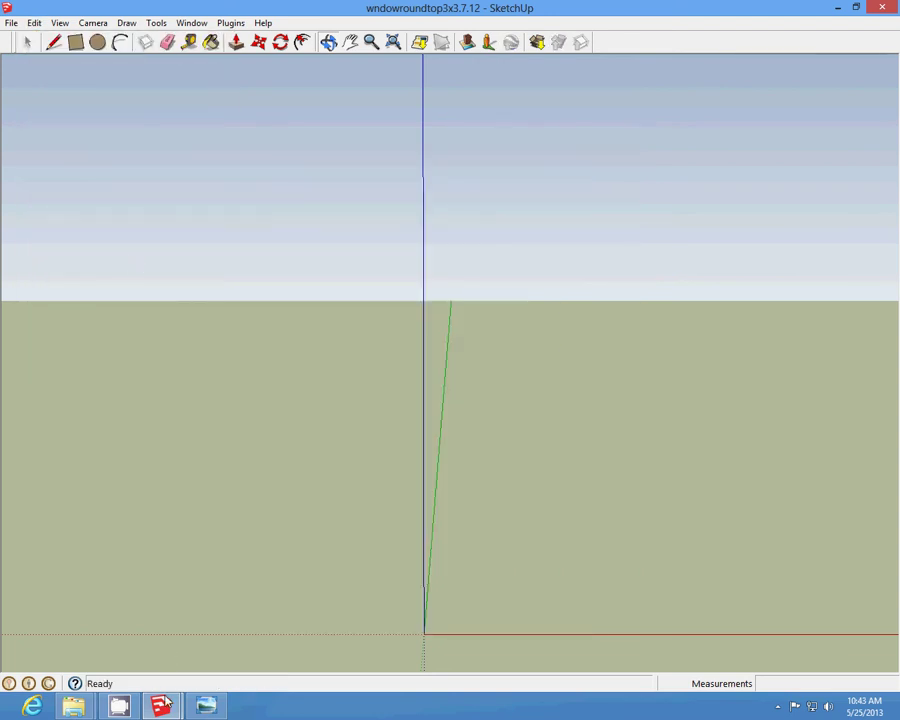
Step: Switch to the mediterranean1 model and paste the round-top window into both upper openings of the rear wall
mouse_move(163, 707)
click(140, 580)
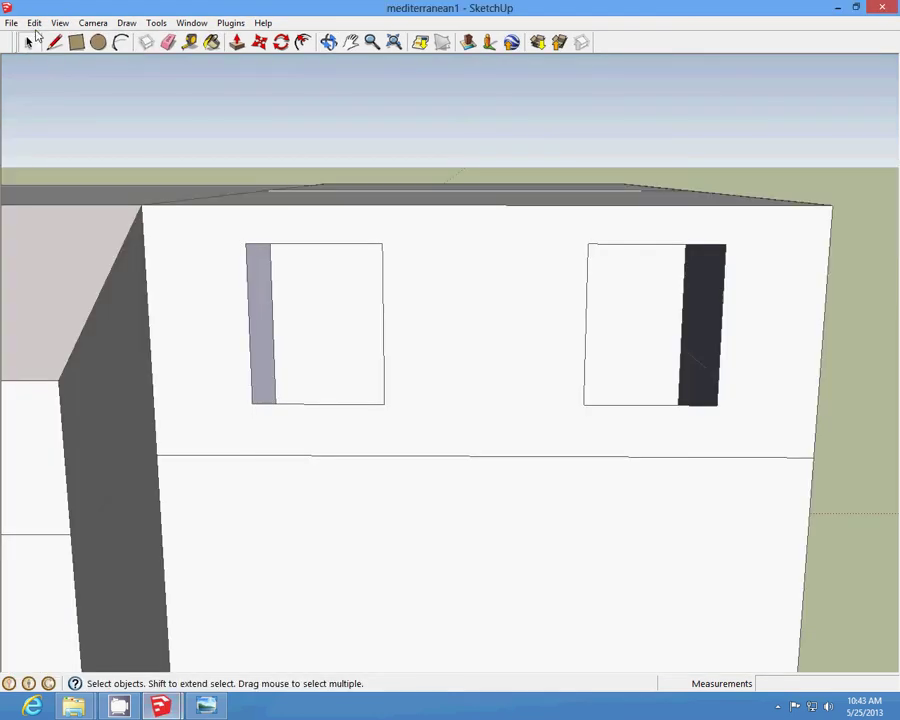
click(34, 22)
click(60, 105)
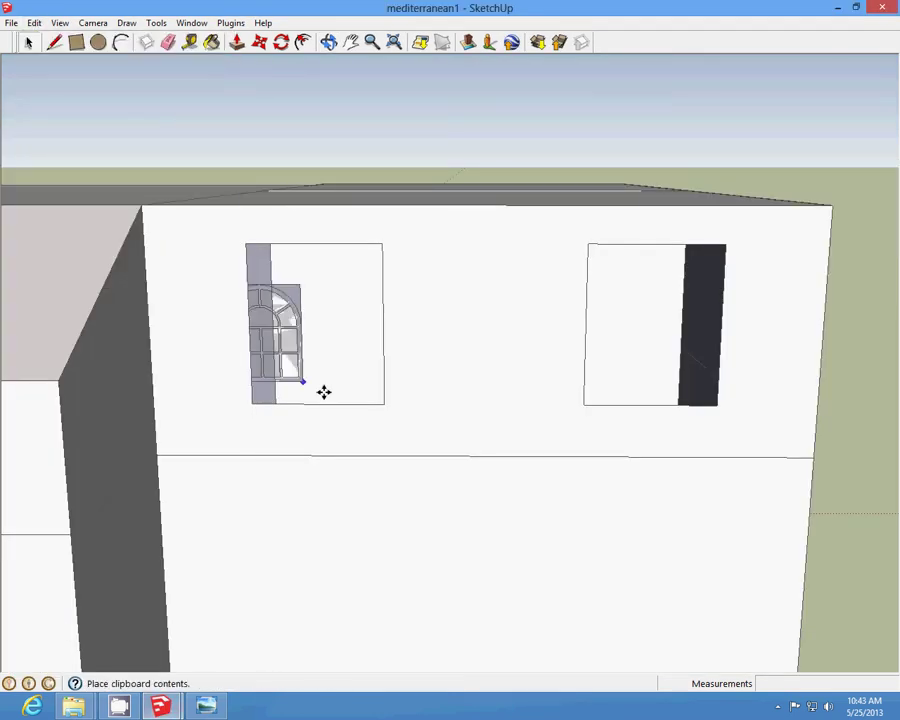
click(386, 401)
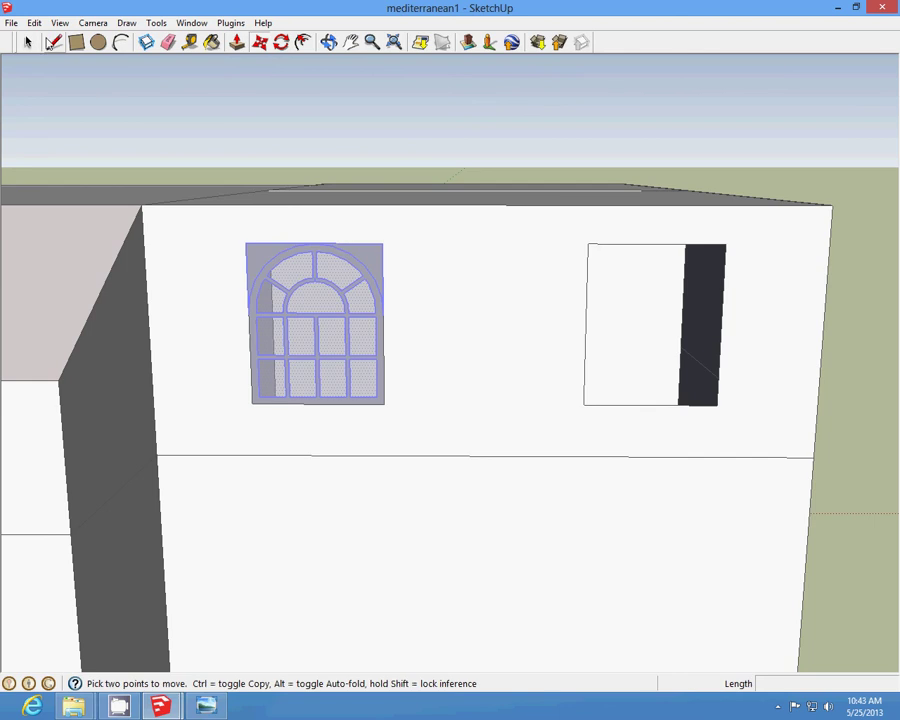
click(34, 22)
click(72, 106)
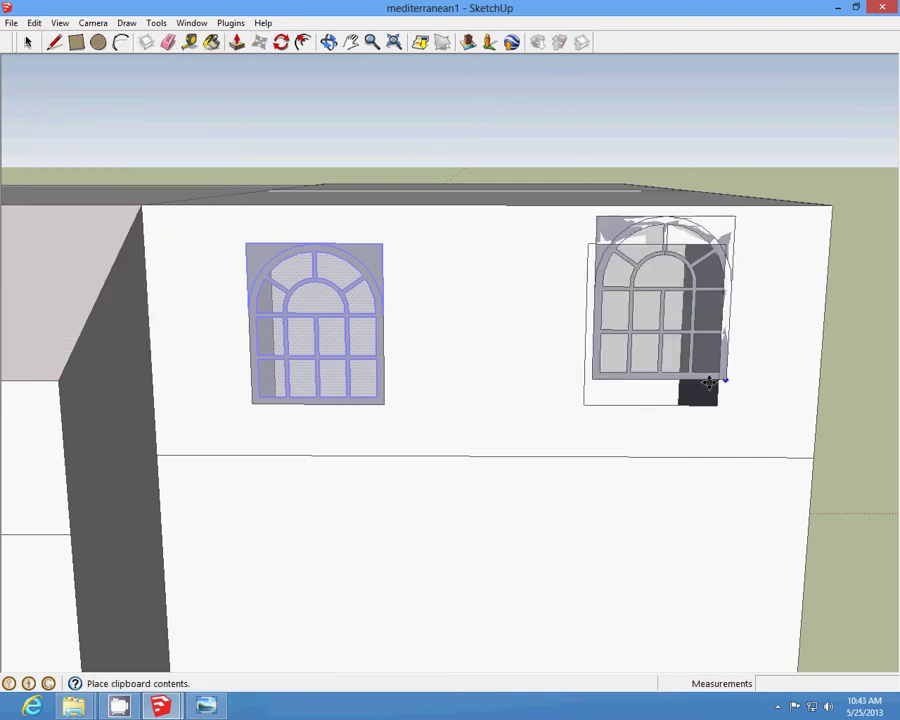
click(716, 402)
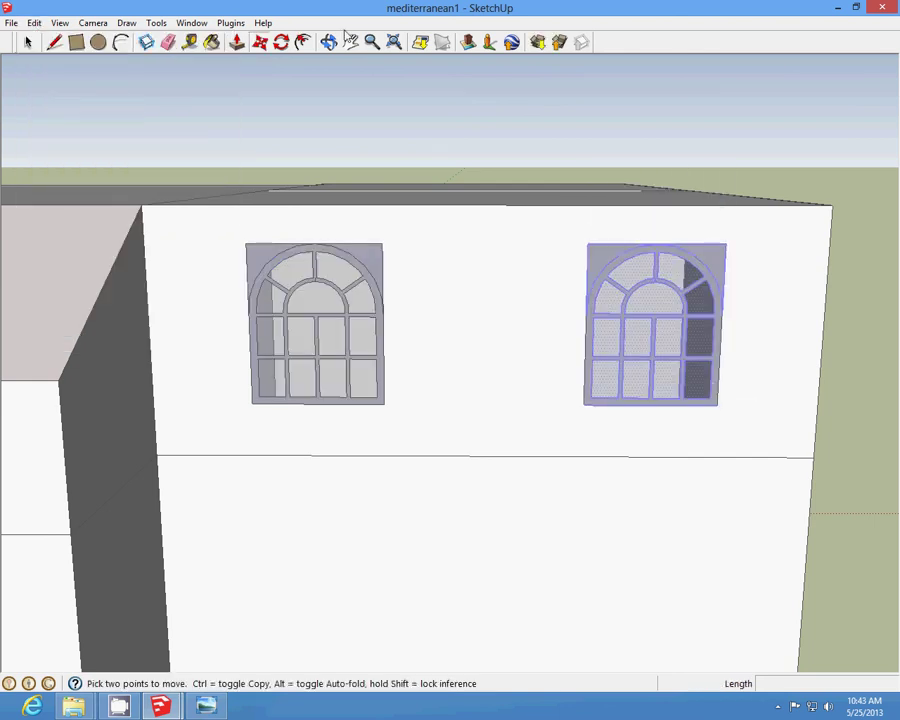
Step: Cut away the right side edge and the top edge outside the arch of the left upper window
click(329, 41)
drag(470, 275, 488, 272)
click(28, 41)
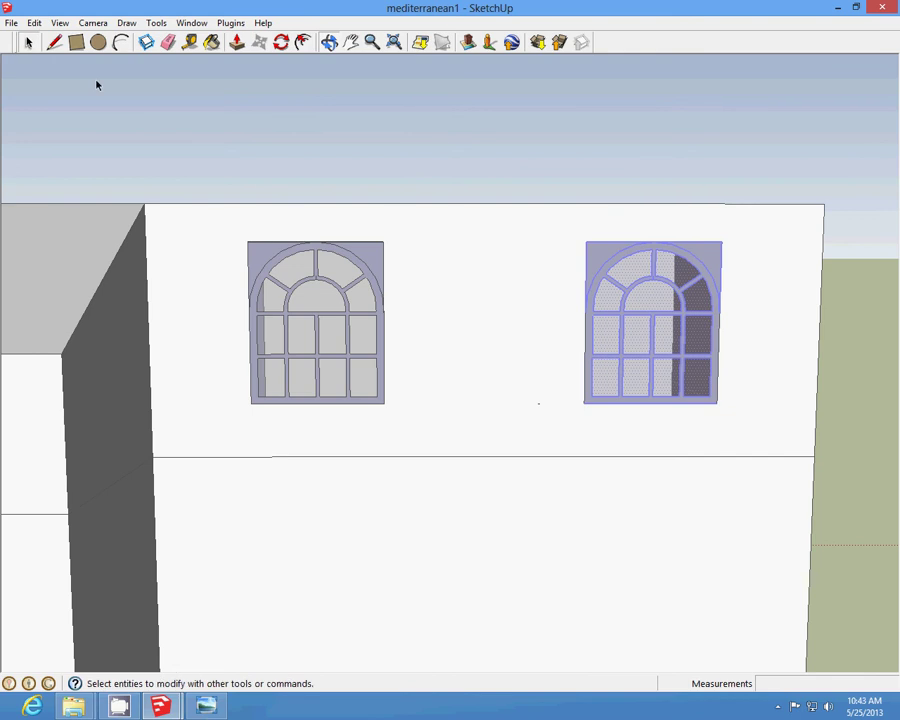
click(231, 138)
scroll(250, 264, up, 4)
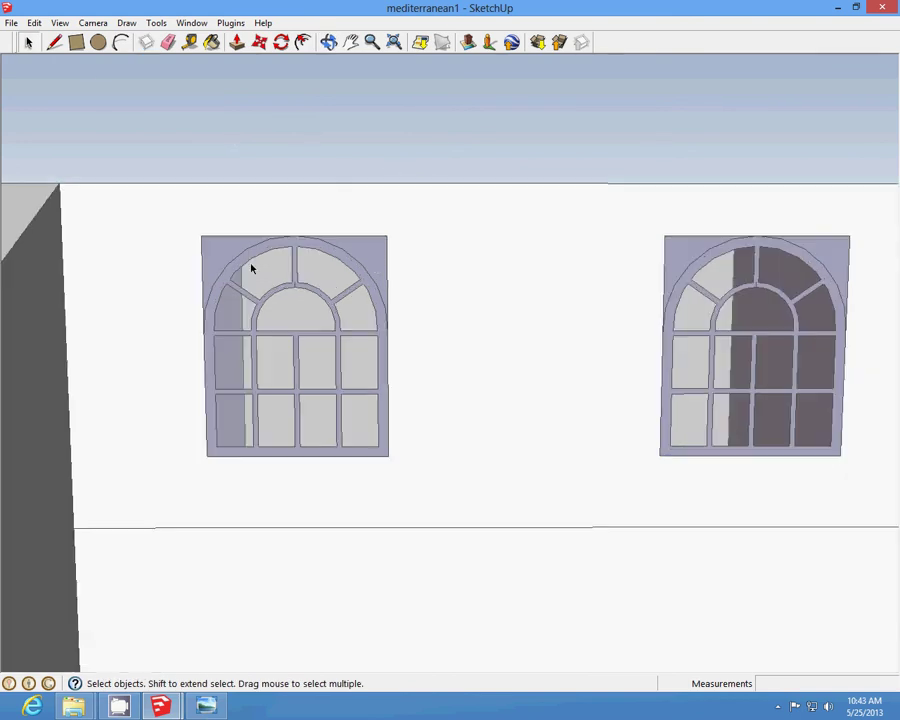
scroll(256, 268, down, 4)
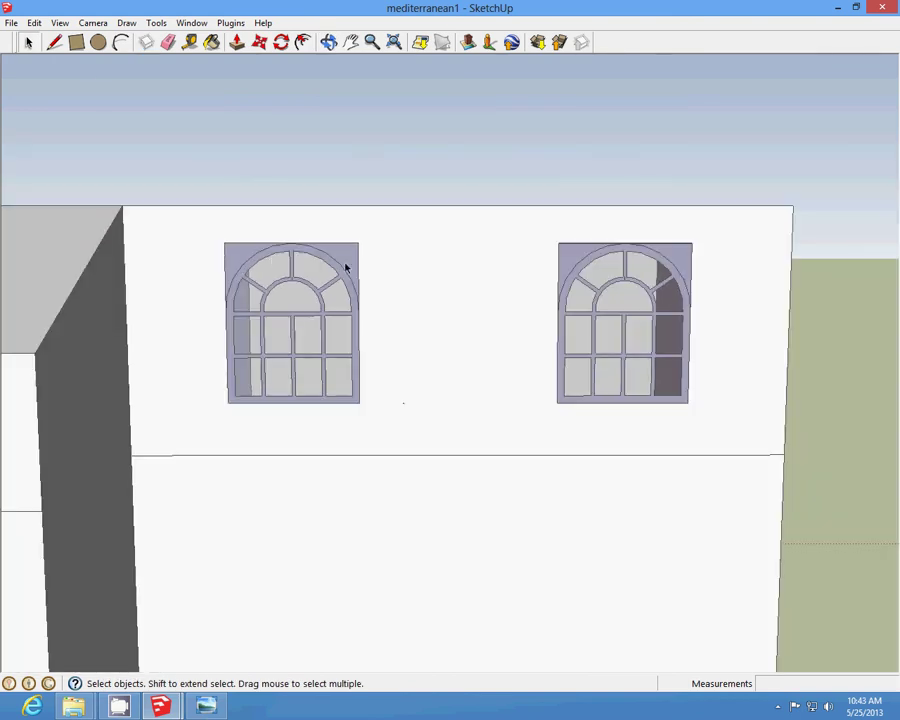
click(359, 254)
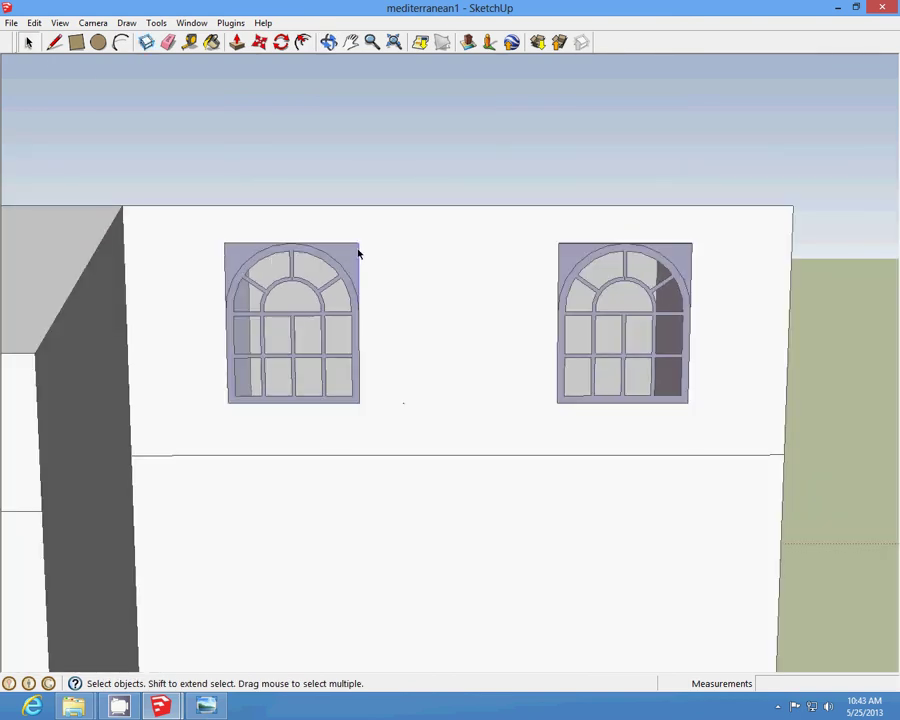
click(36, 22)
click(54, 75)
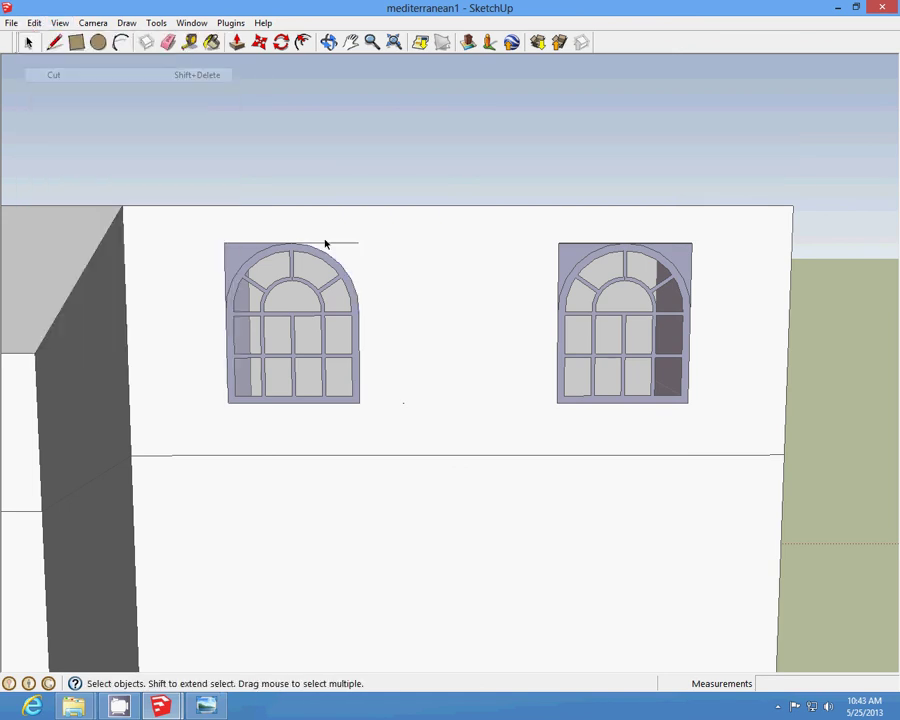
click(34, 22)
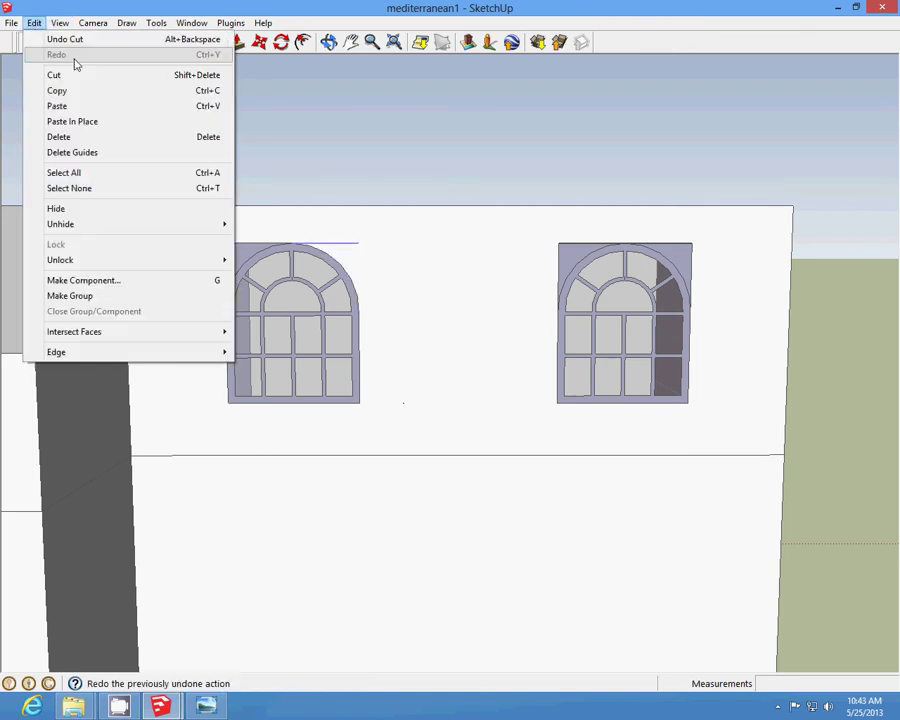
click(68, 75)
click(778, 707)
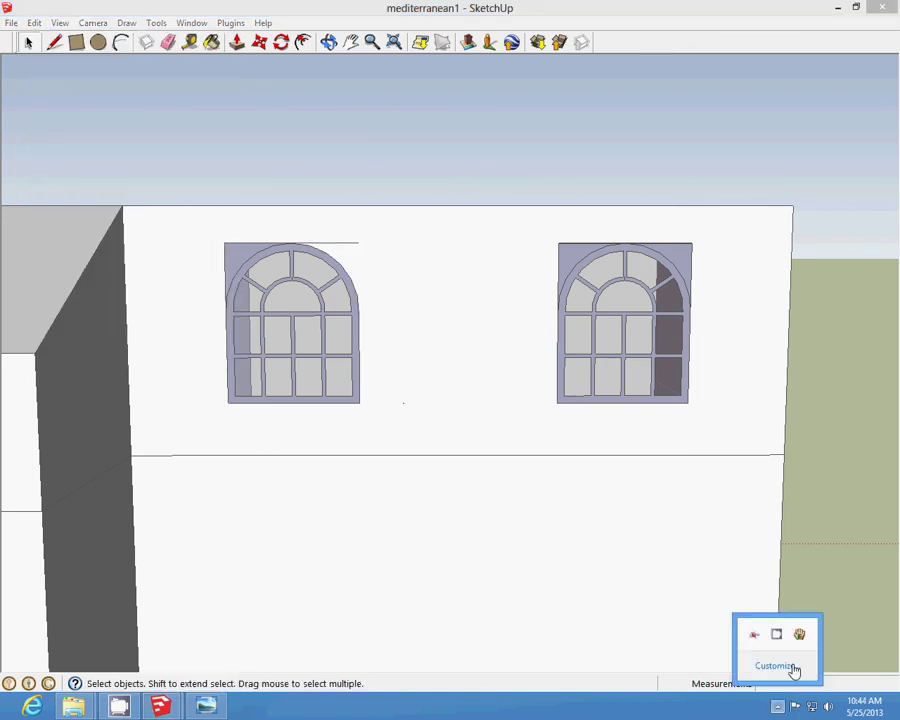
right_click(776, 633)
click(822, 599)
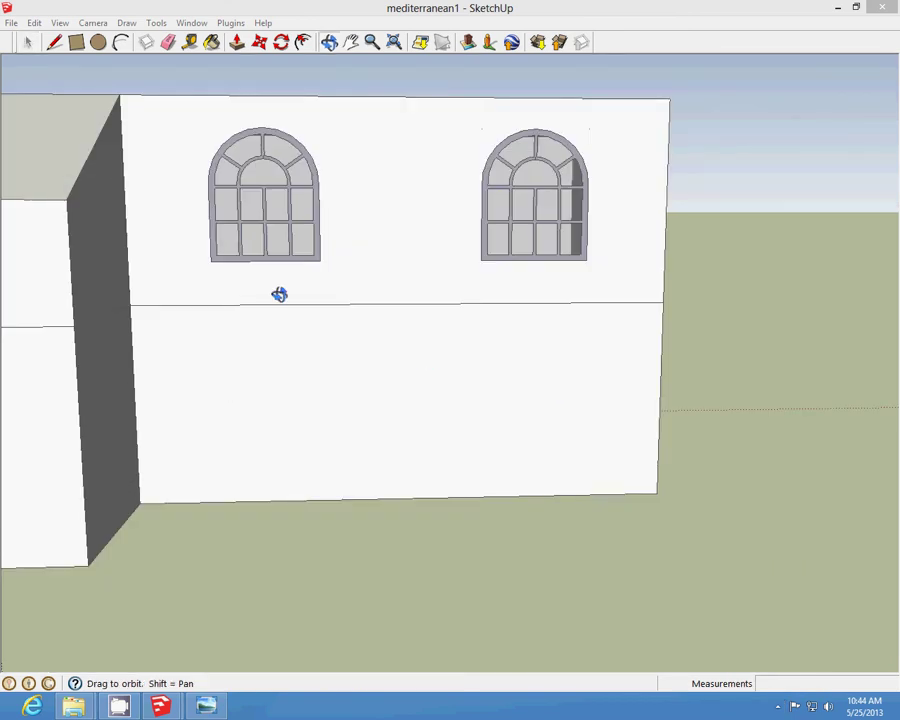
Step: Draw two vertical guide lines about 10" long down from the floor line, at its midpoint and at its right half's midpoint
click(54, 42)
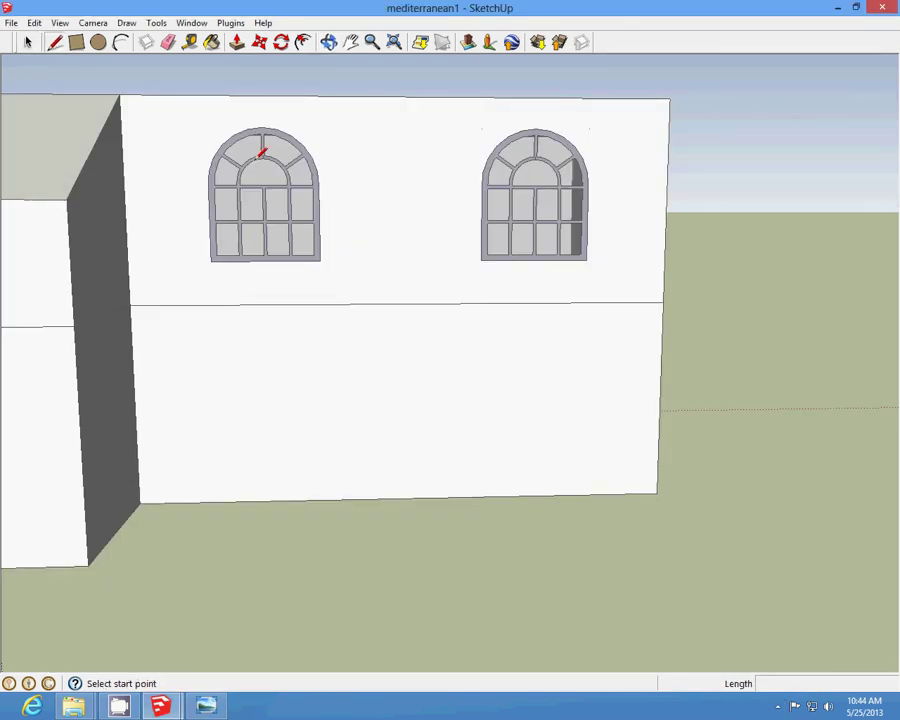
click(400, 300)
scroll(400, 300, up, 5)
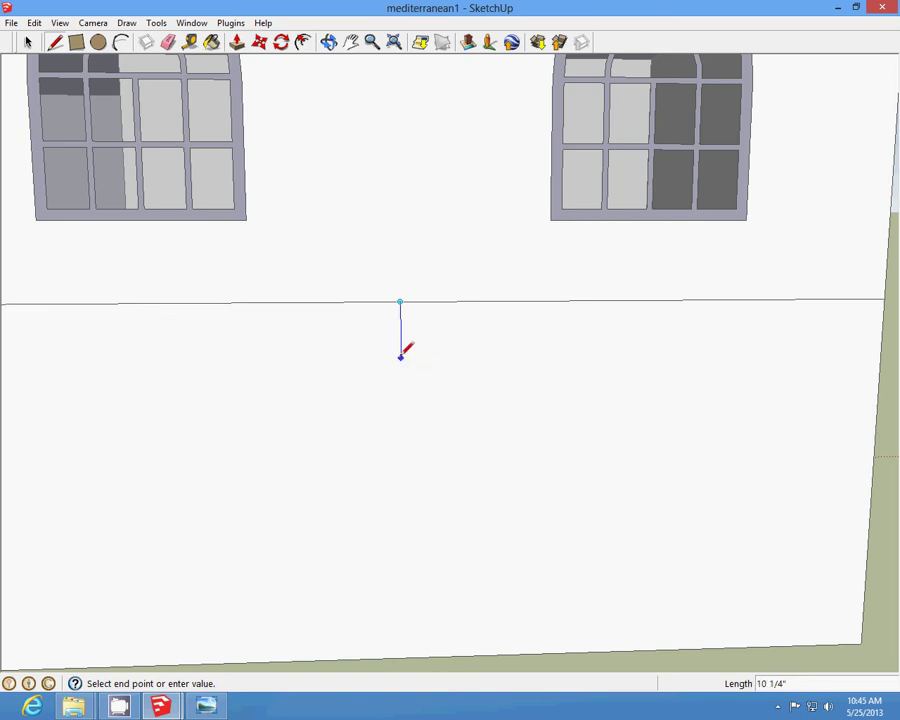
click(401, 355)
click(55, 42)
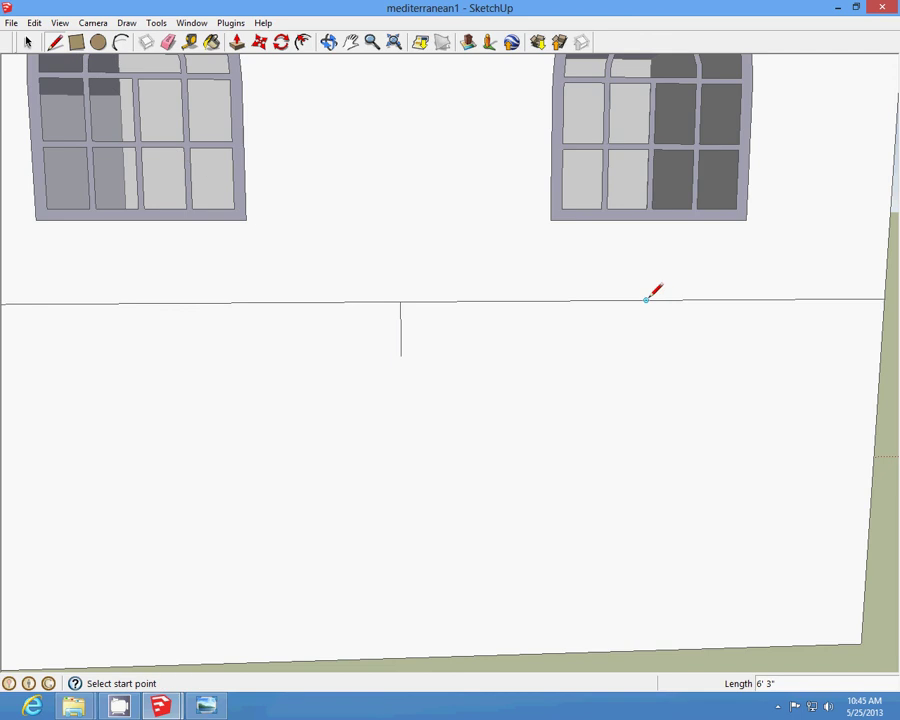
click(646, 298)
click(645, 354)
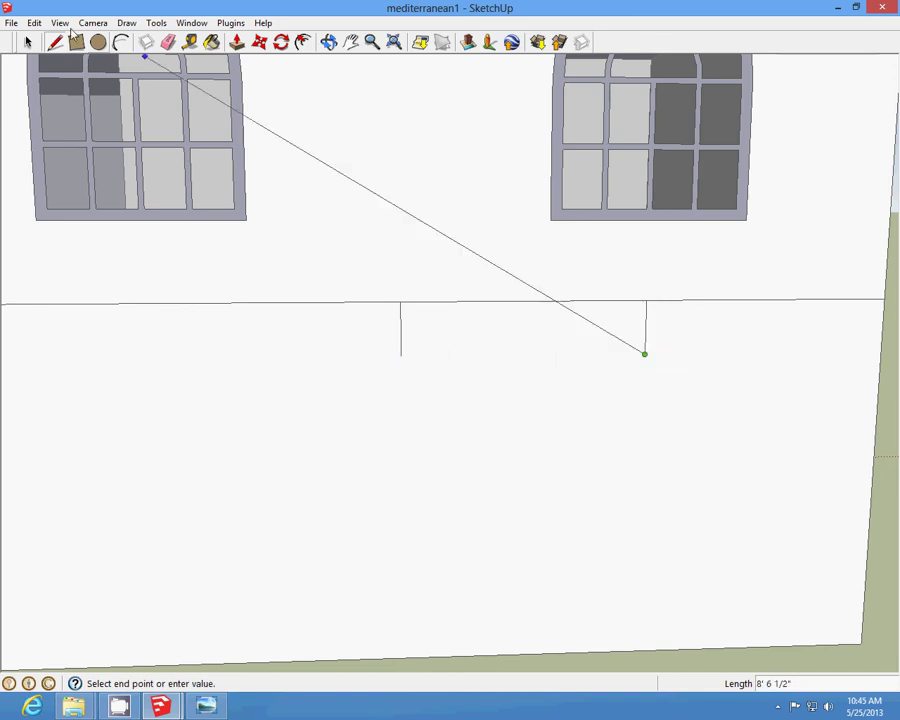
click(55, 42)
Step: Draw a third vertical guide line 10" down from the midpoint of the floor line's left half
scroll(522, 346, down, 5)
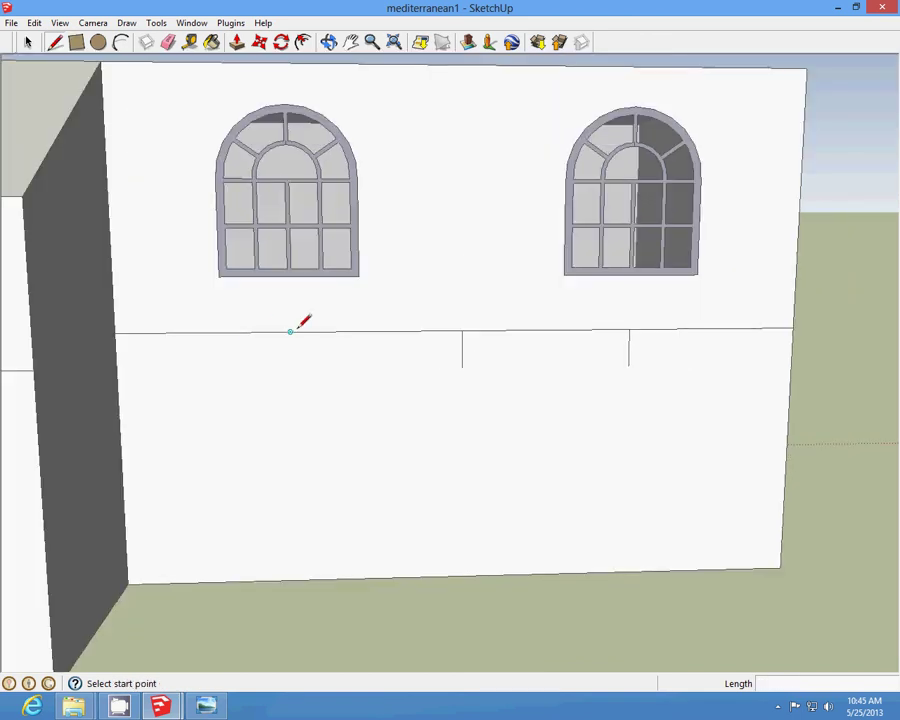
click(290, 330)
scroll(290, 330, up, 3)
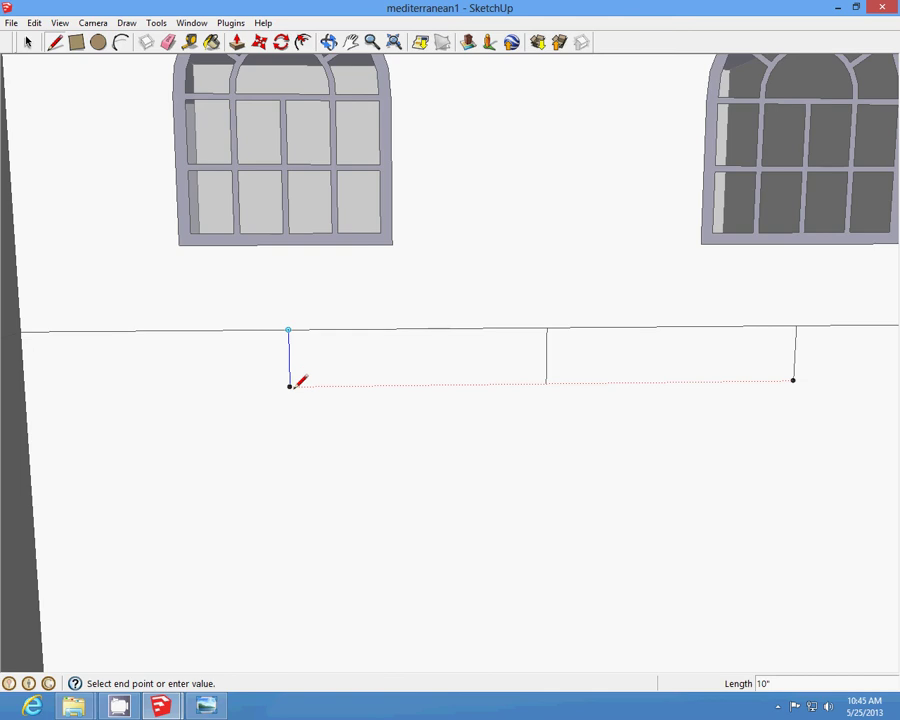
click(290, 386)
click(54, 42)
Step: Outline a 3' wide by 3' 7 1/2" high lower window opening centred below the left guide line
scroll(290, 384, down, 2)
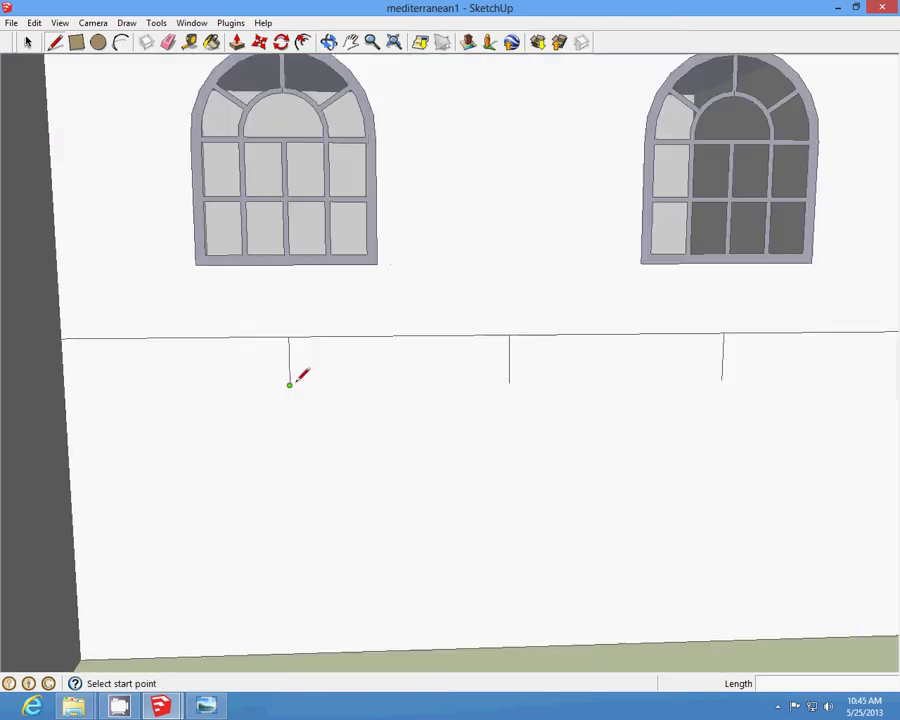
scroll(290, 384, up, 2)
click(290, 385)
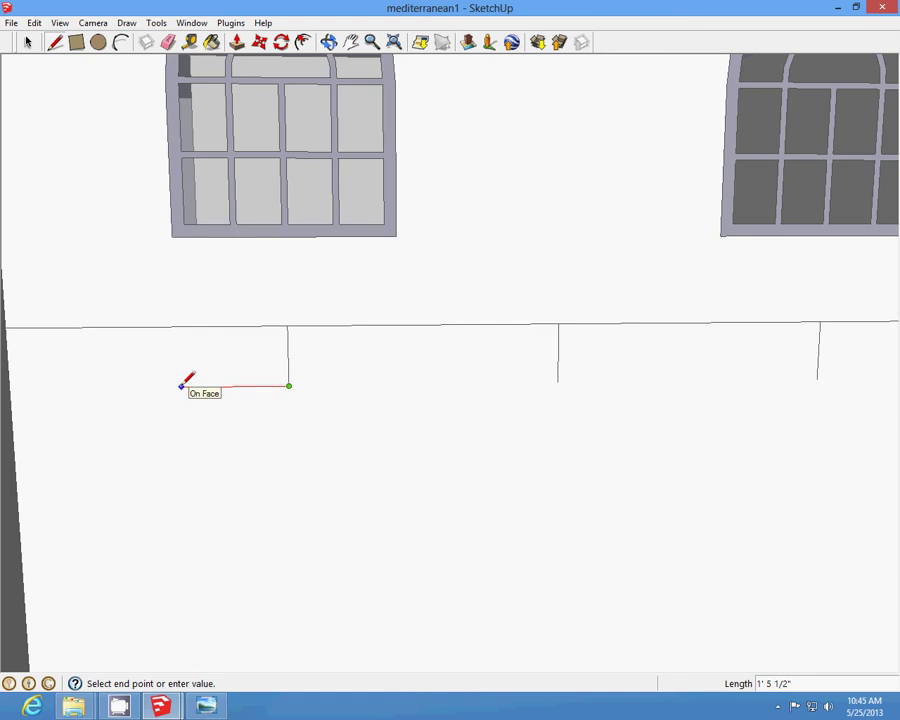
scroll(178, 386, down, 3)
scroll(180, 380, up, 3)
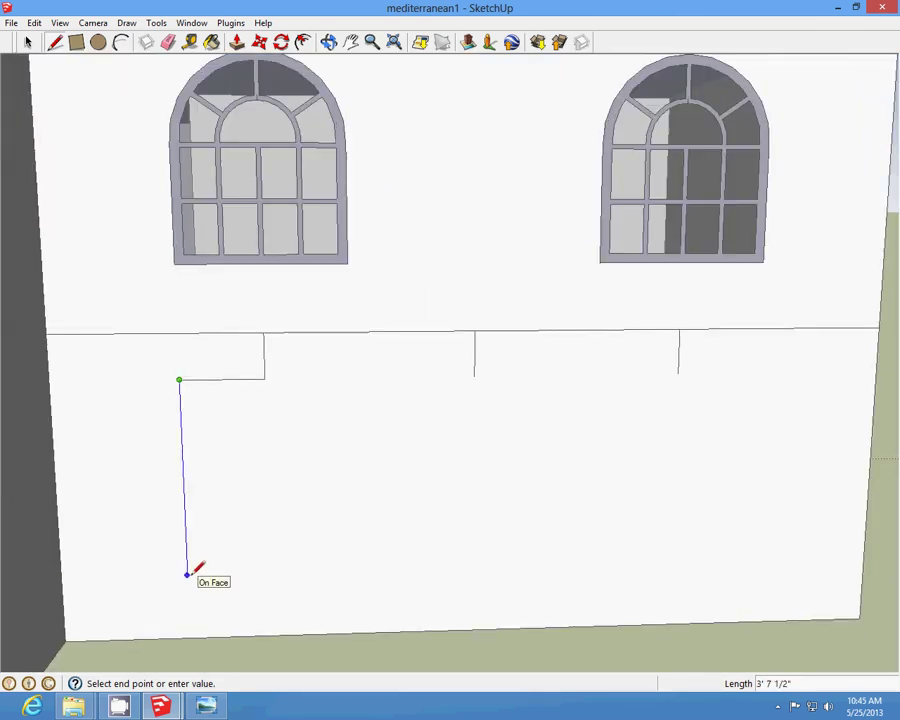
click(187, 574)
click(55, 42)
click(264, 378)
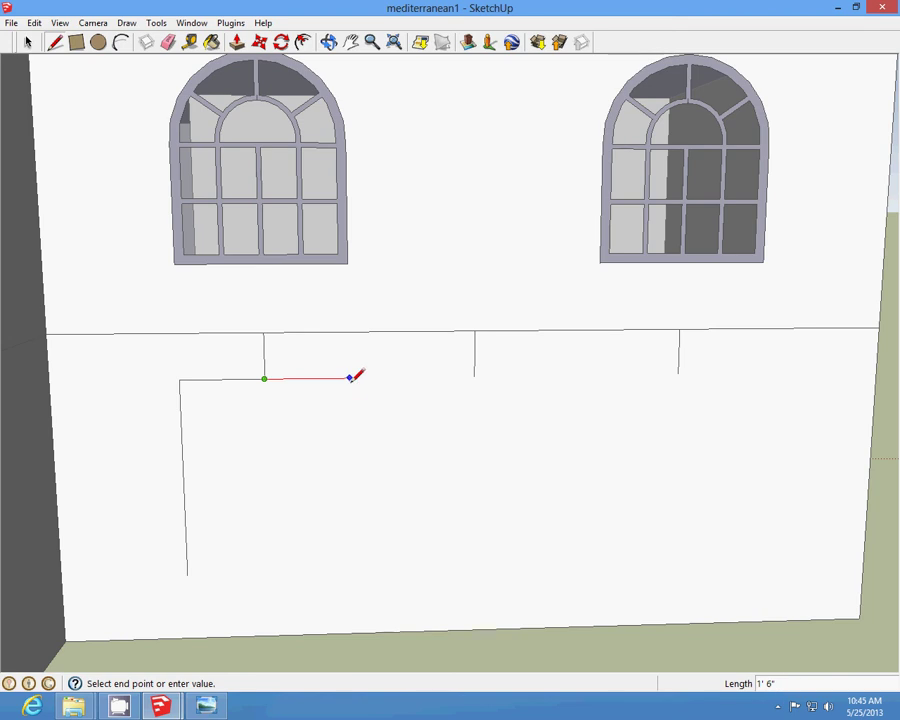
click(349, 378)
click(352, 570)
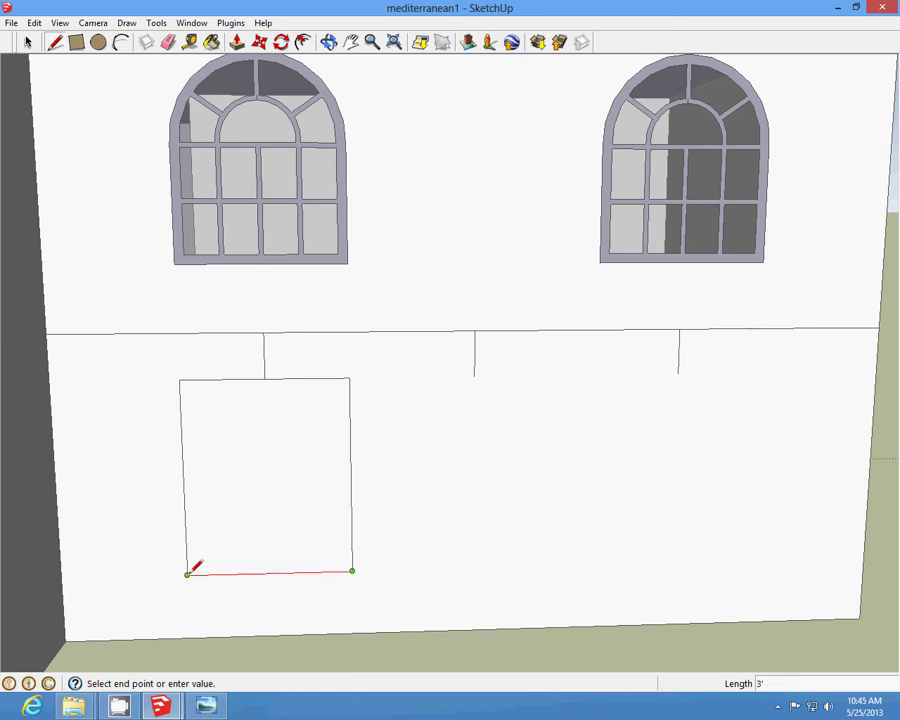
click(187, 574)
click(27, 42)
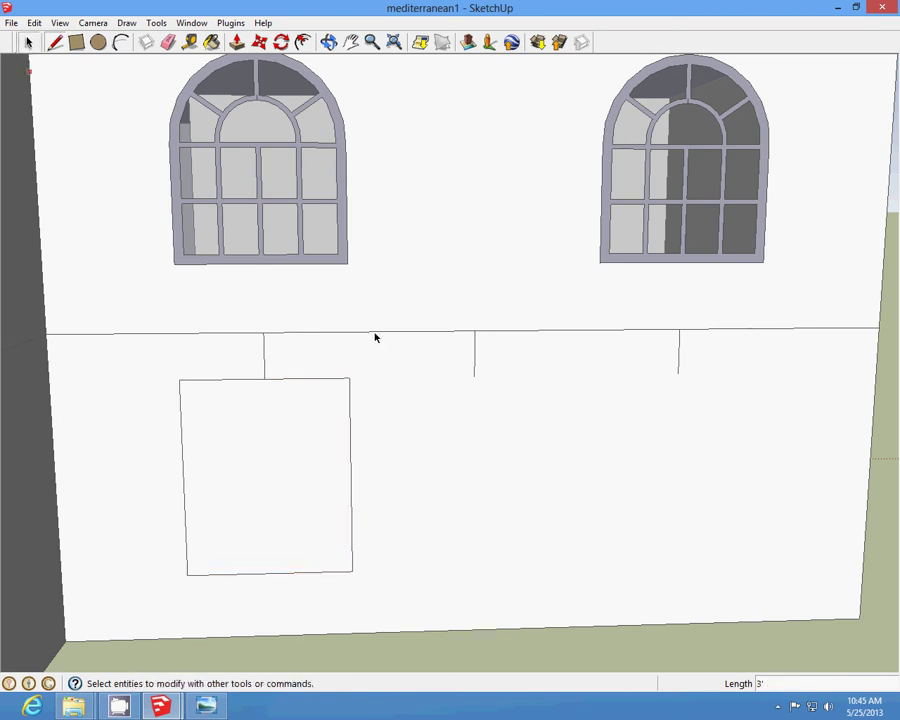
click(778, 705)
right_click(778, 634)
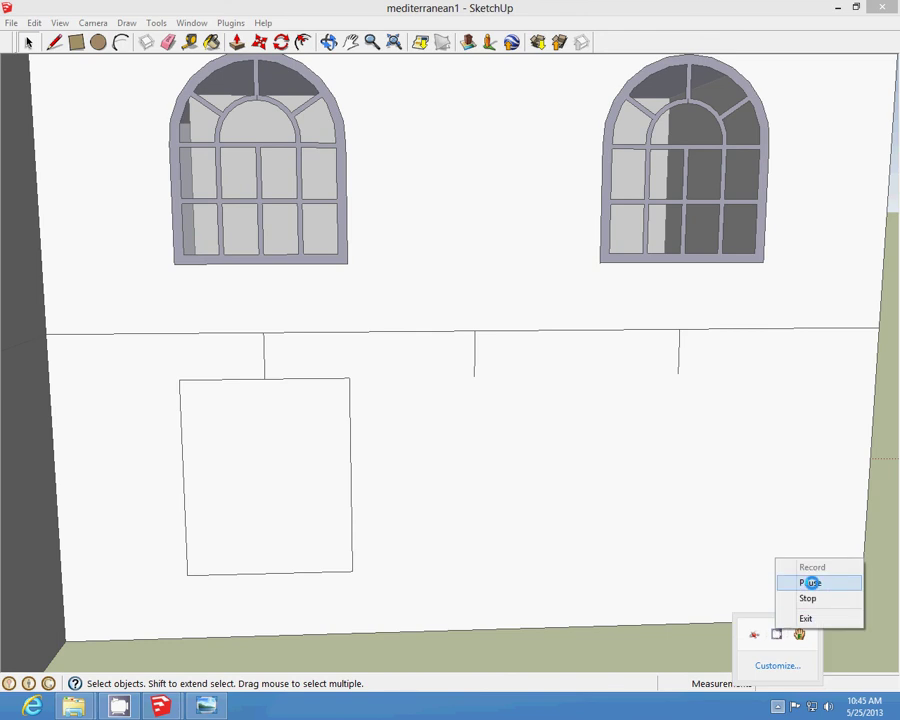
click(790, 578)
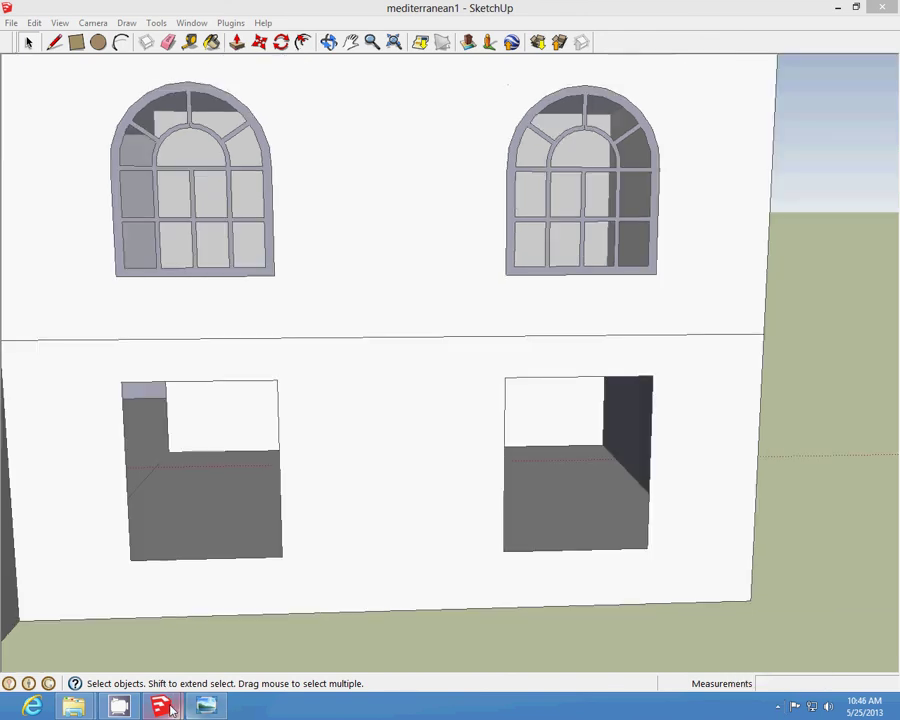
Step: Switch to the wndowroundtop3x3.7.12 model, undo its last cut, and cut the whole round-top window to the clipboard again
mouse_move(170, 708)
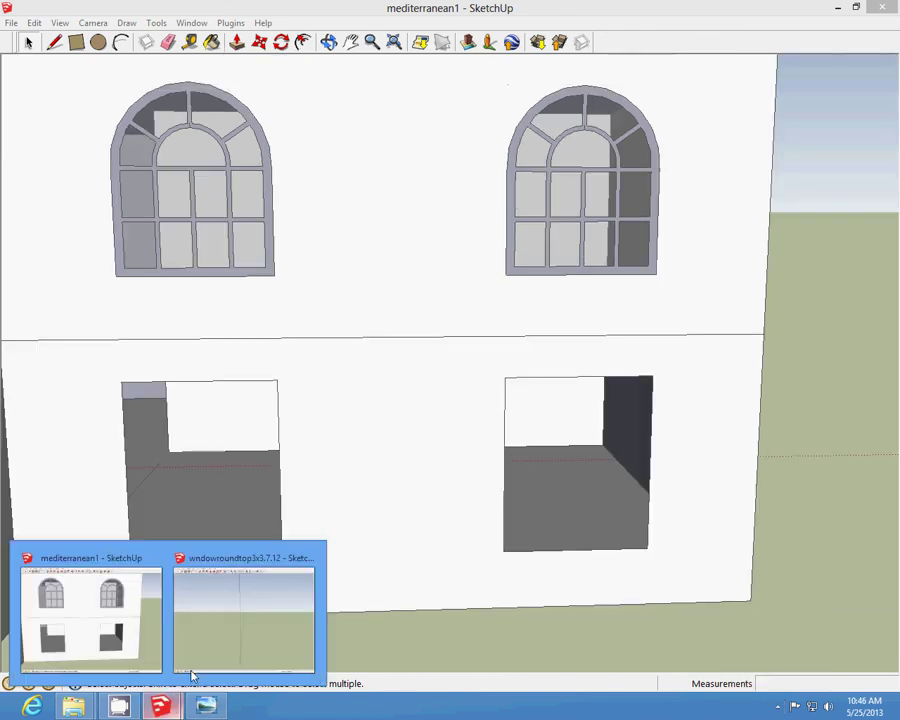
click(211, 619)
click(34, 22)
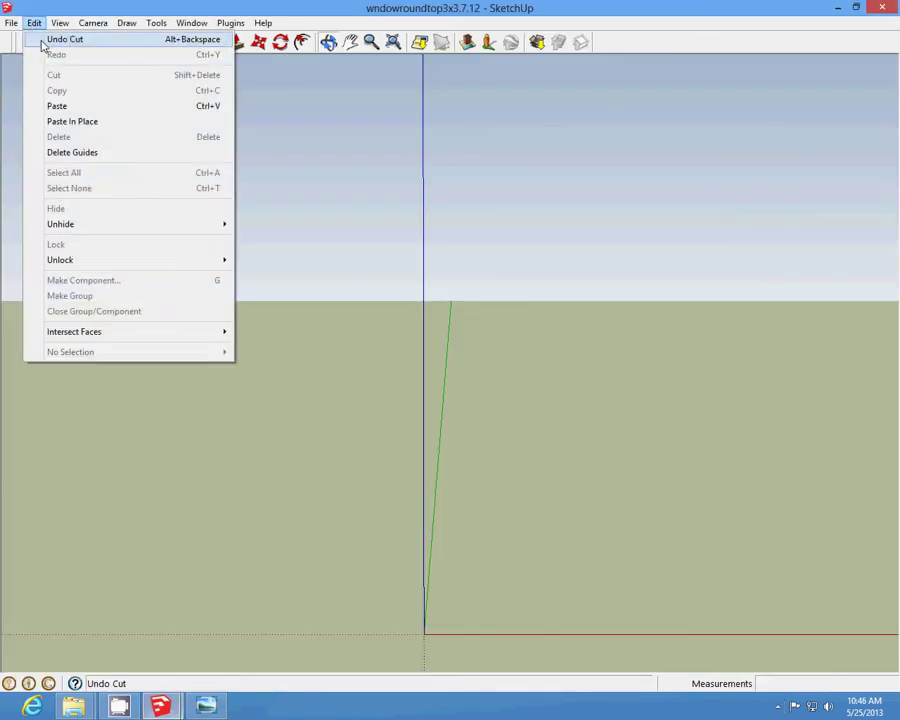
click(44, 38)
click(34, 22)
click(73, 175)
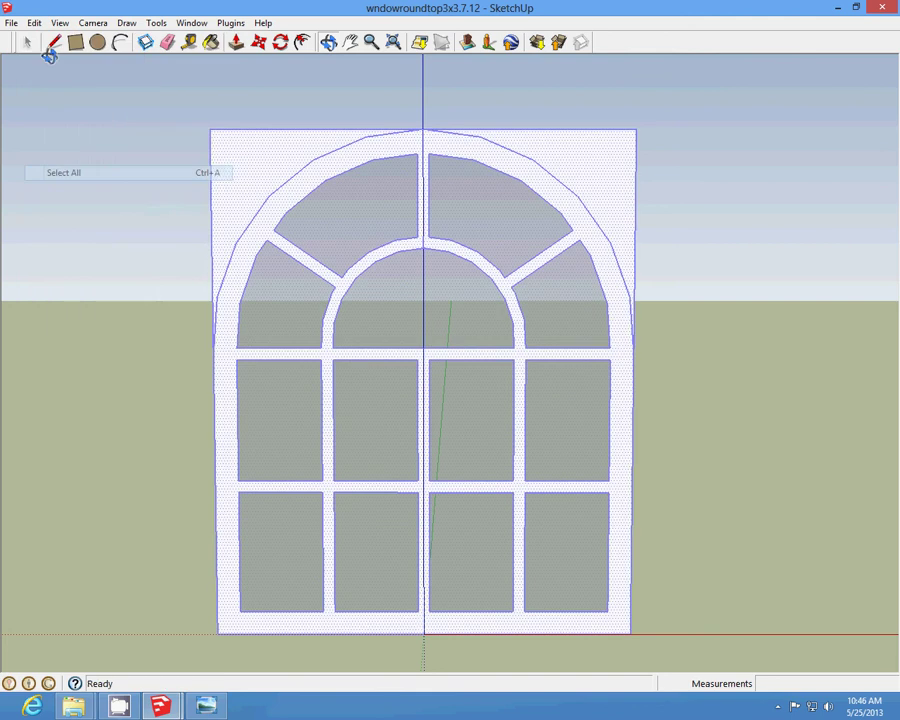
click(34, 22)
click(62, 76)
Step: Return to the mediterranean1 model, paste the round-top window into both lower openings of the rear wall, and clear the selection
mouse_move(160, 706)
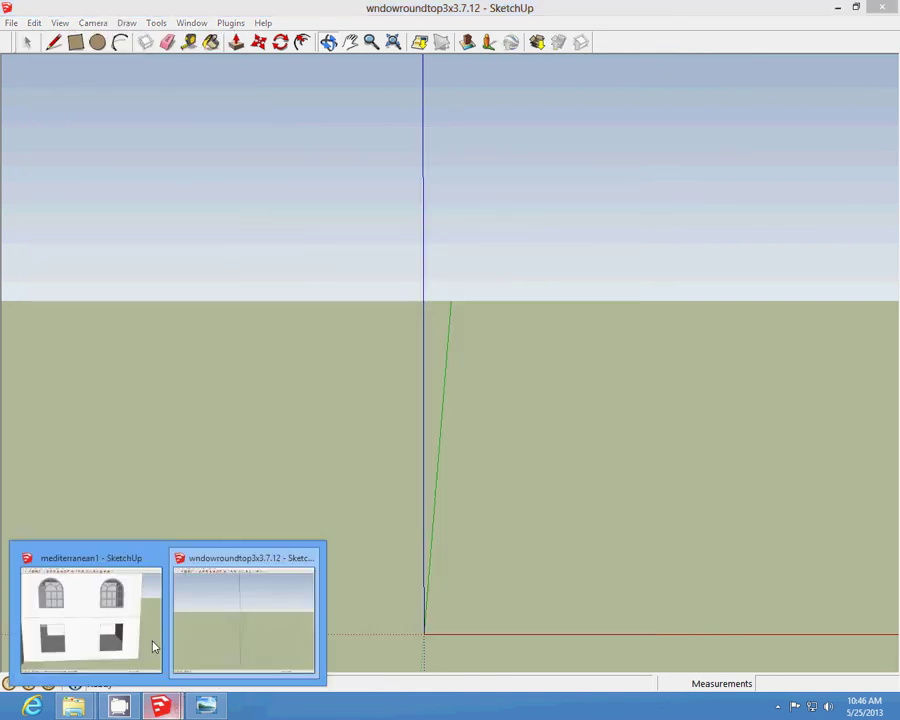
click(155, 645)
click(34, 22)
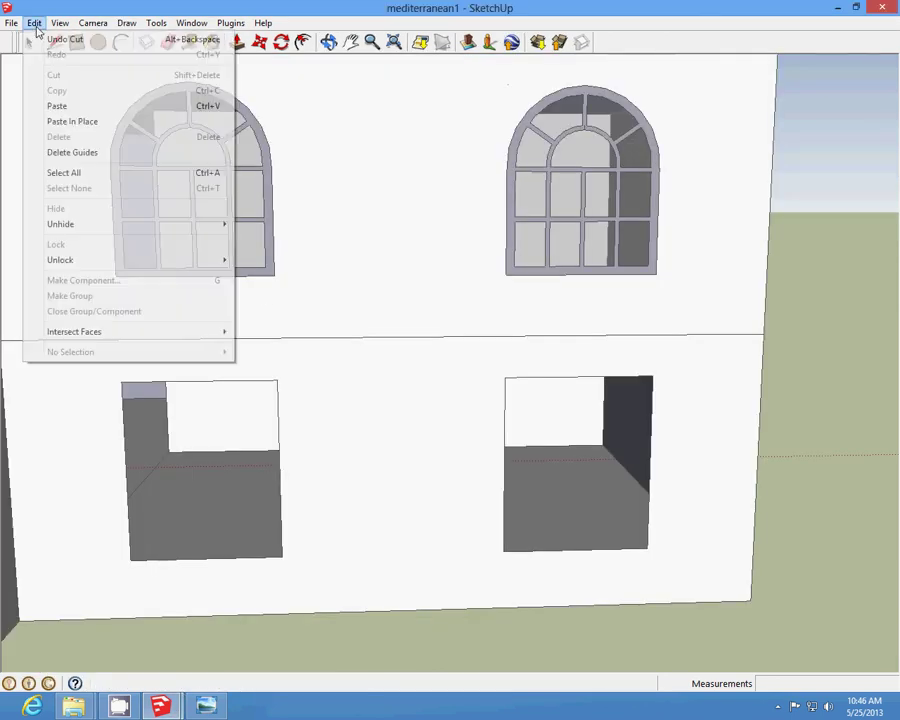
click(68, 105)
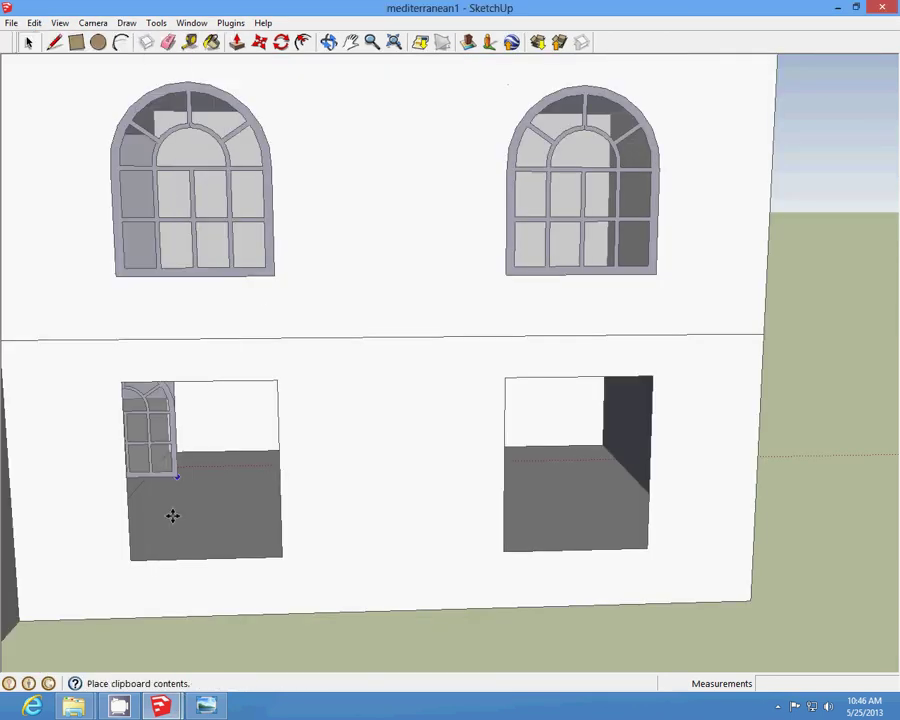
click(280, 554)
click(11, 22)
mouse_move(34, 22)
click(68, 105)
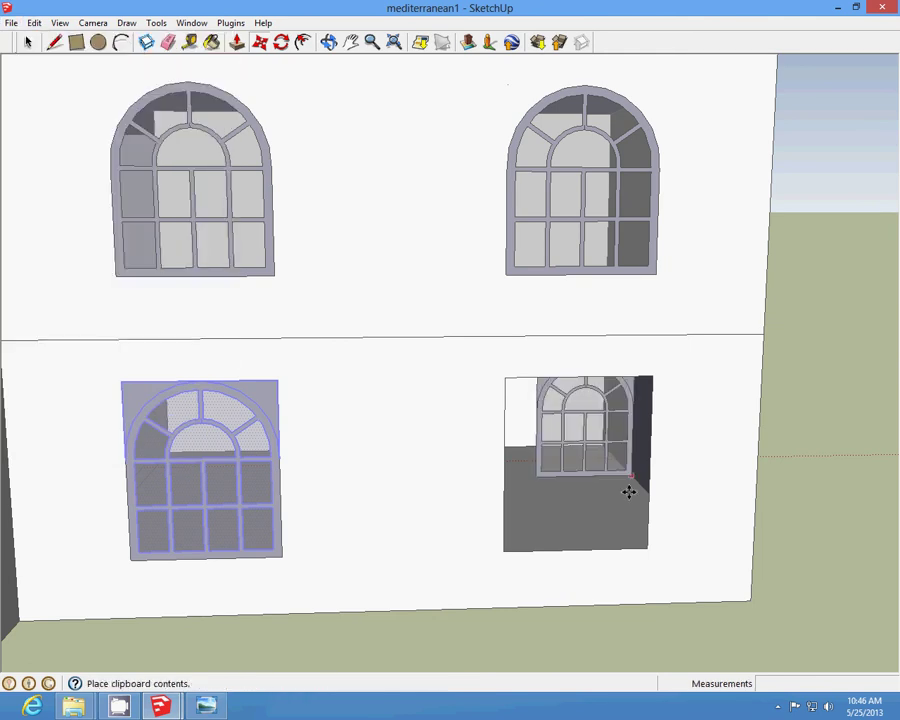
click(645, 545)
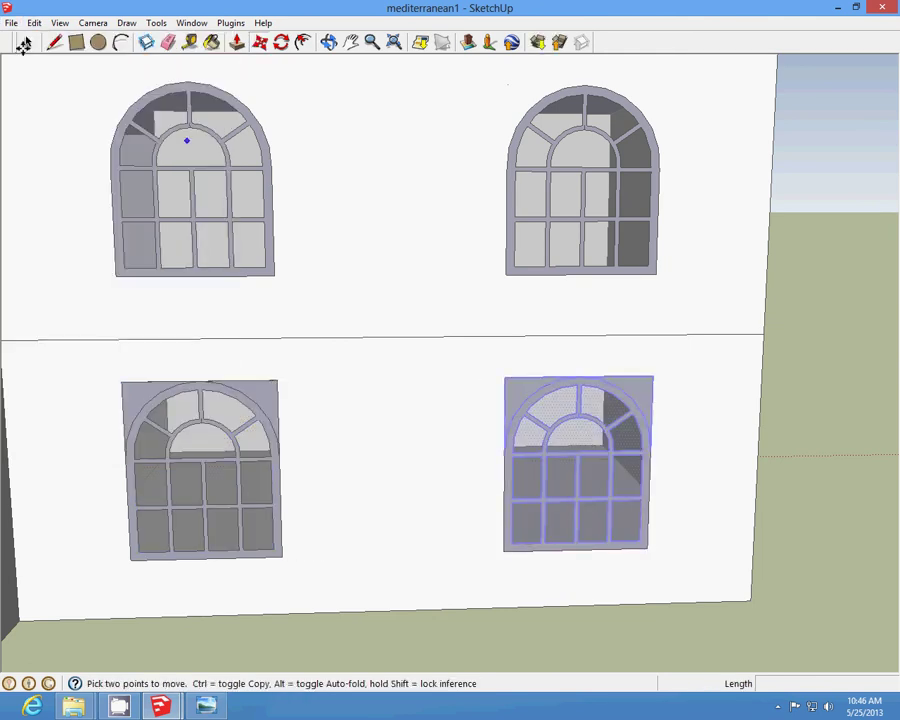
click(28, 44)
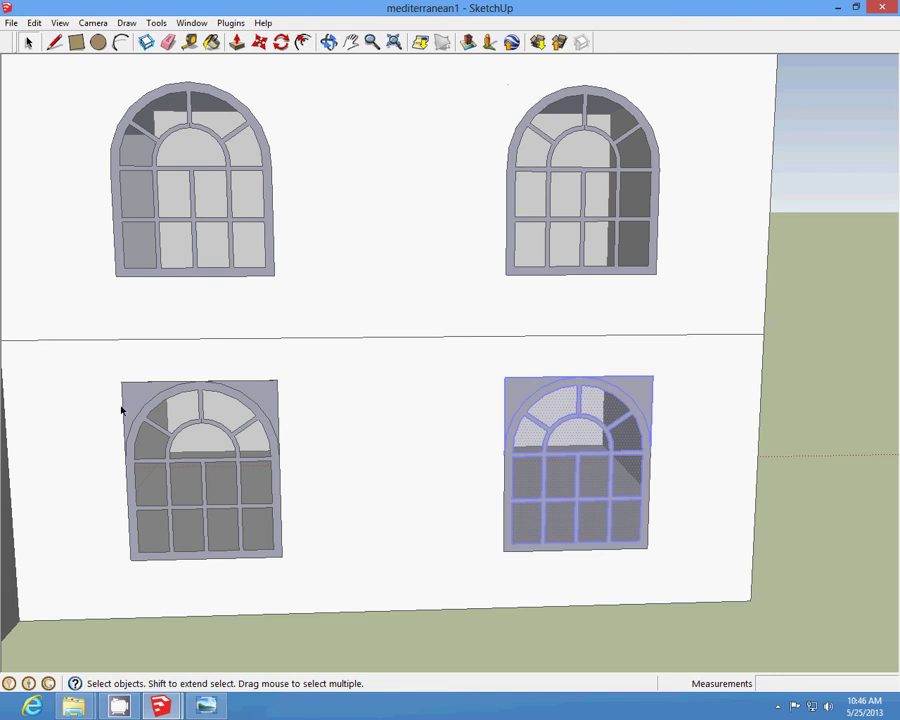
click(786, 434)
click(777, 706)
right_click(776, 634)
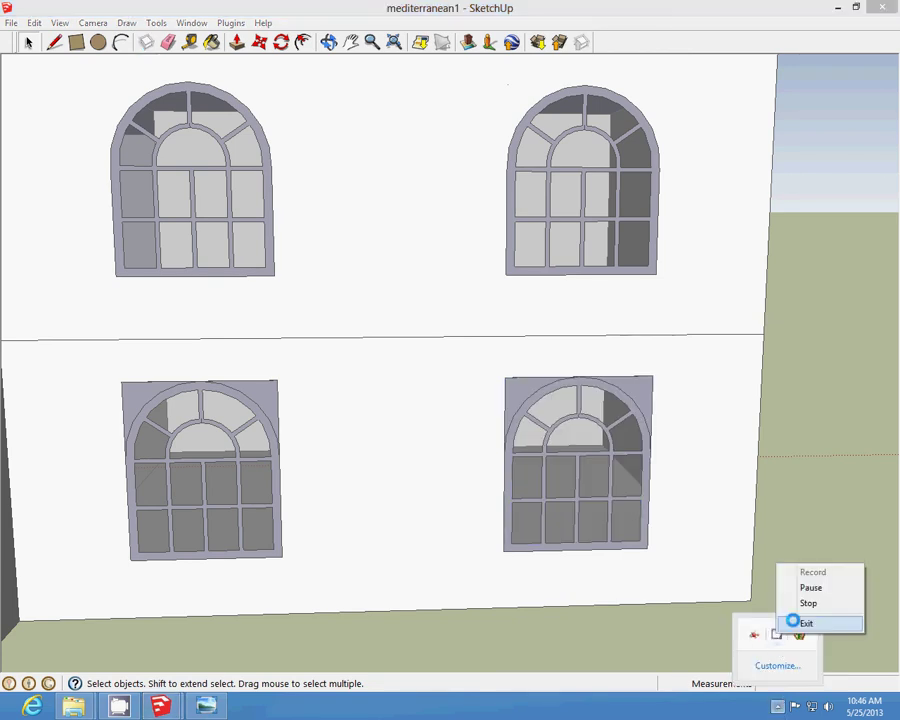
click(808, 588)
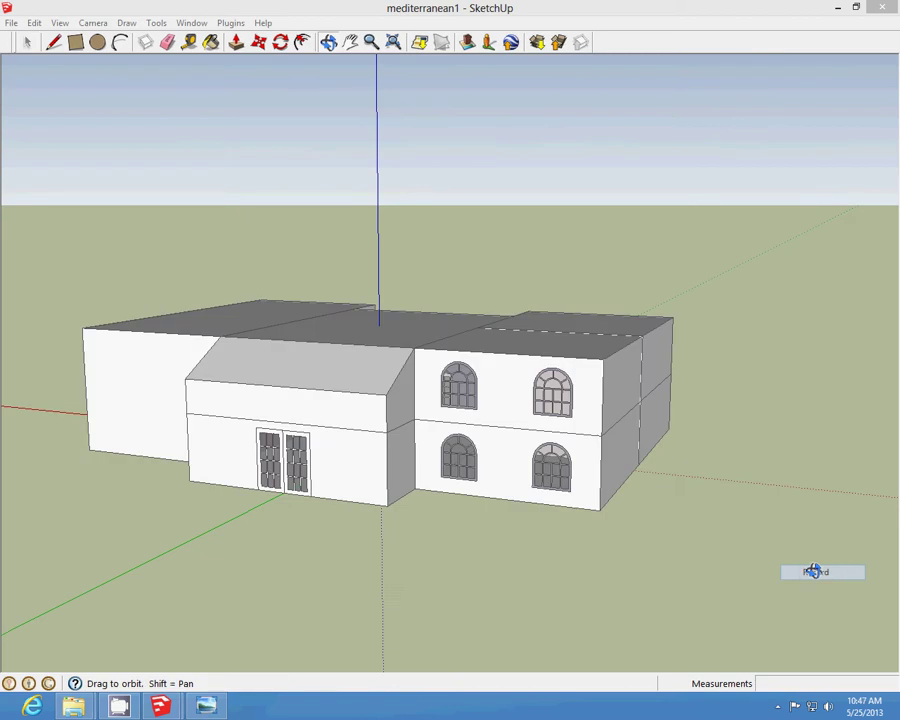
middle_drag(812, 570, 576, 475)
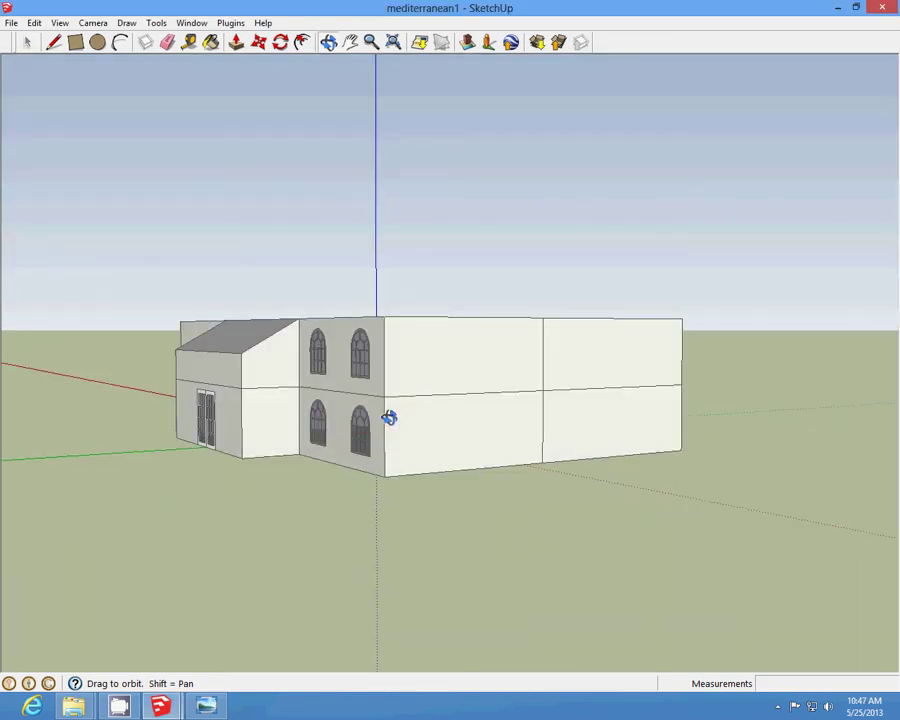